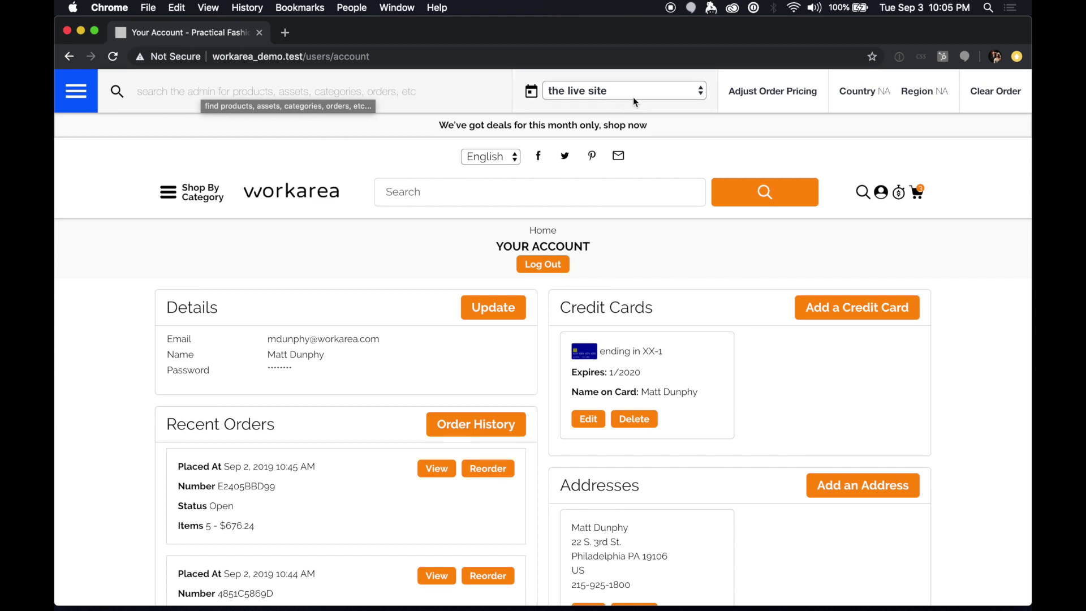
click(675, 92)
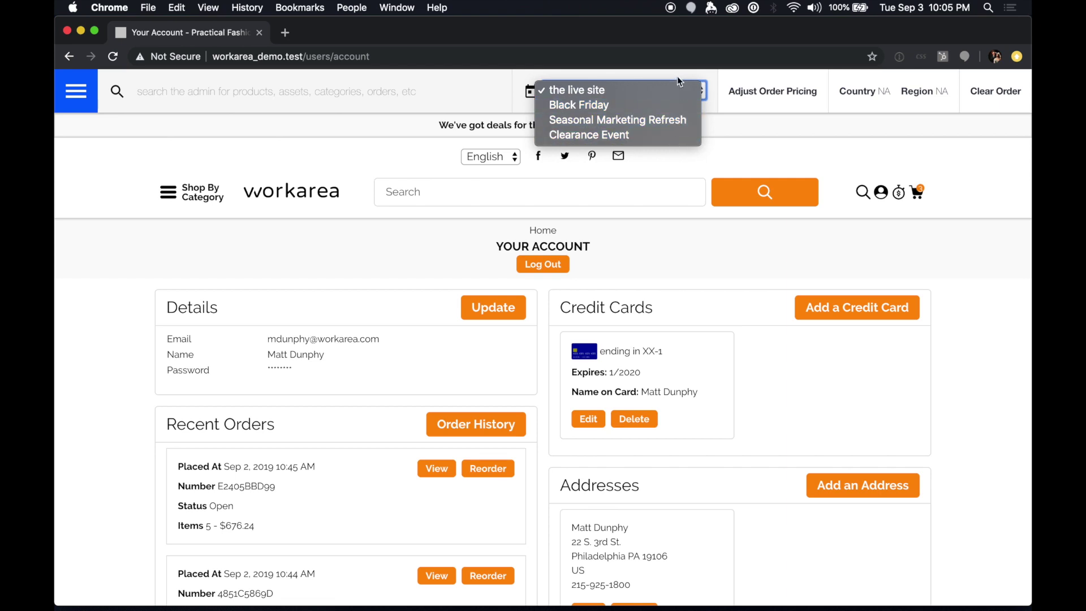
click(677, 76)
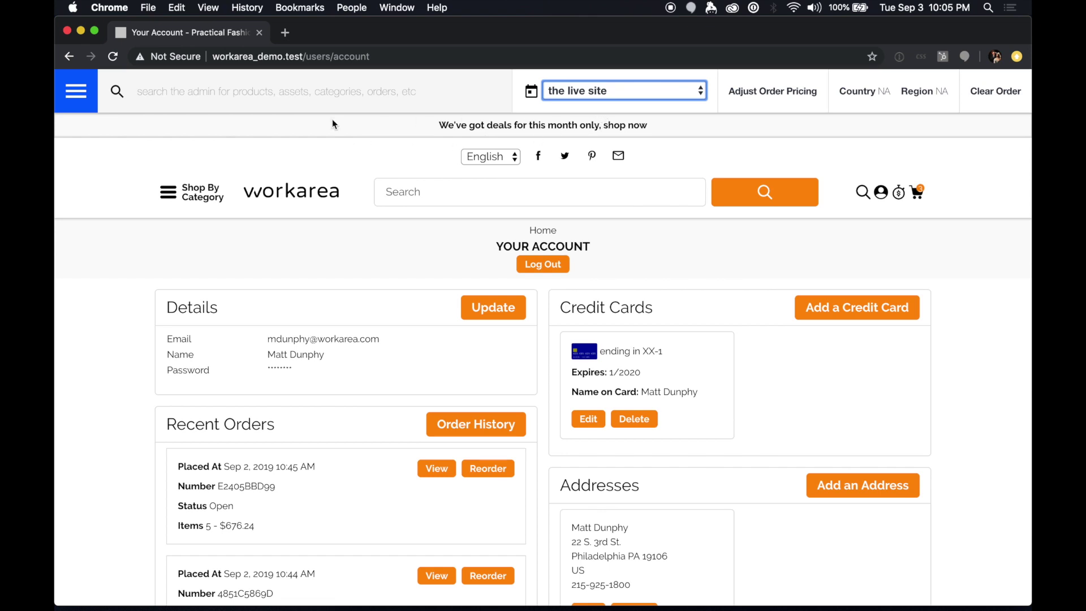
Step: Go to the admin's main dashboard and open the alert listing products with missing descriptions
click(79, 94)
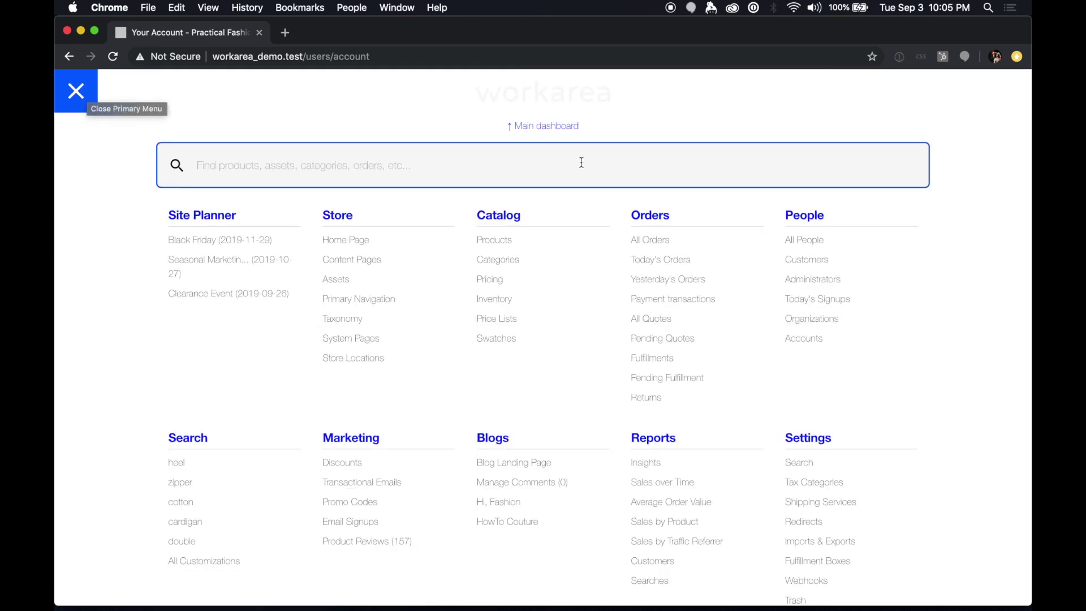
click(557, 130)
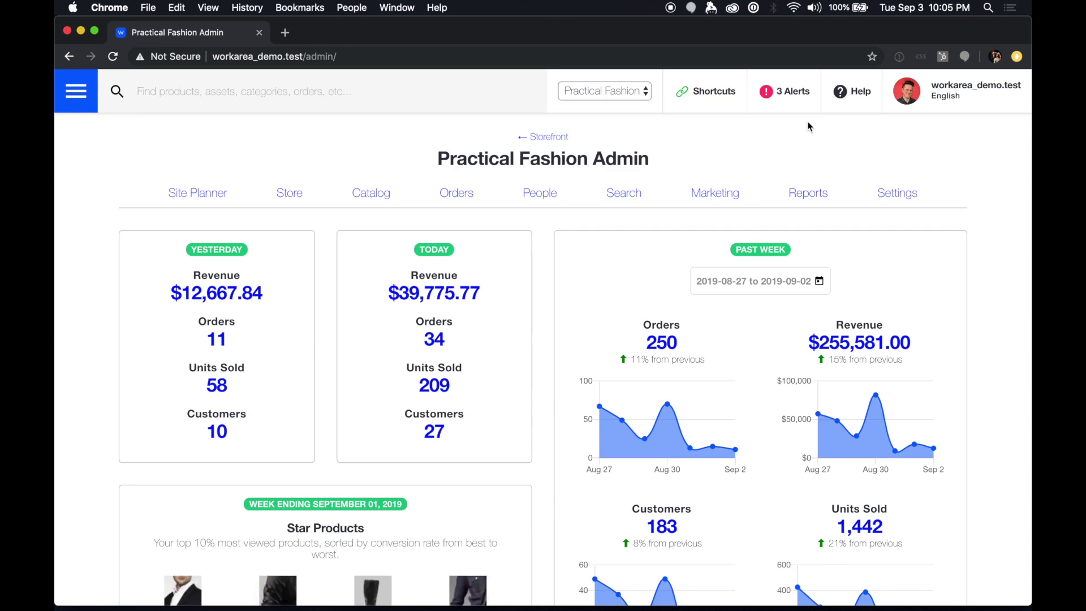
click(802, 113)
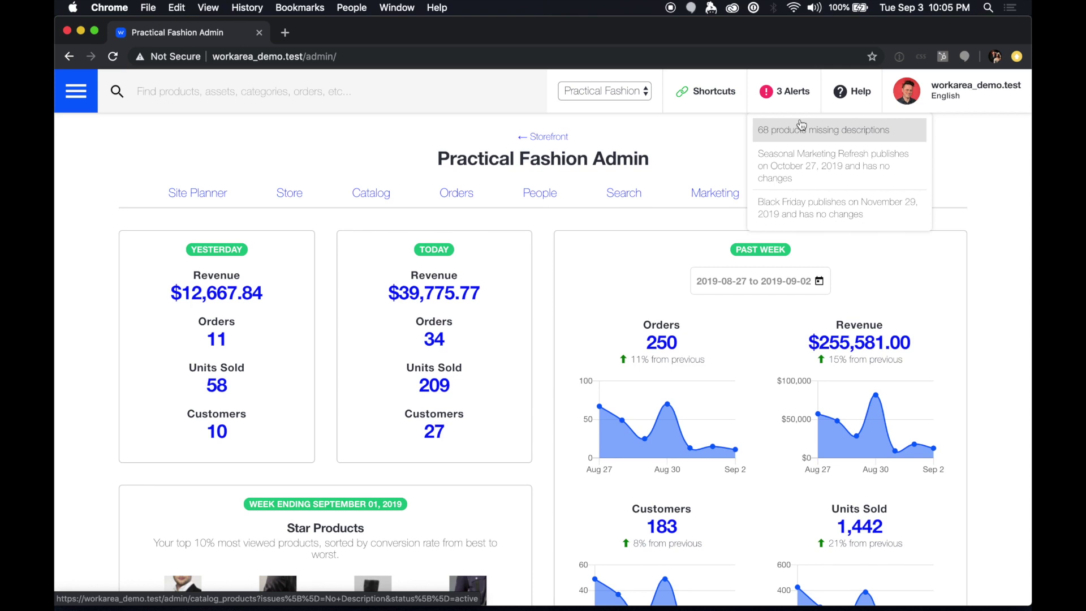
click(801, 125)
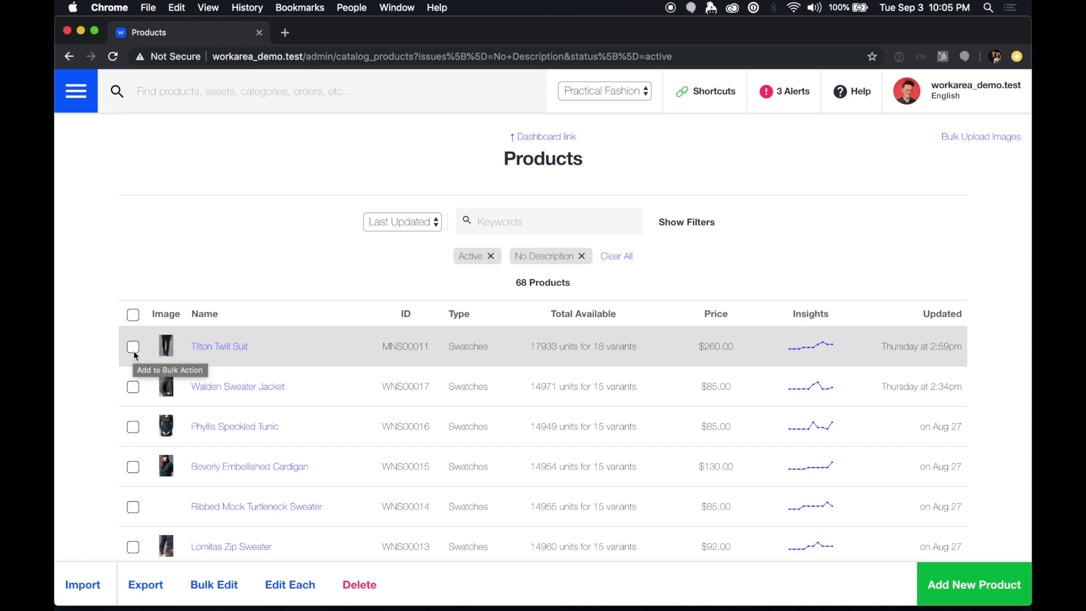
Step: Select all the products without descriptions, view their export setup, and return to the product list without exporting
click(133, 315)
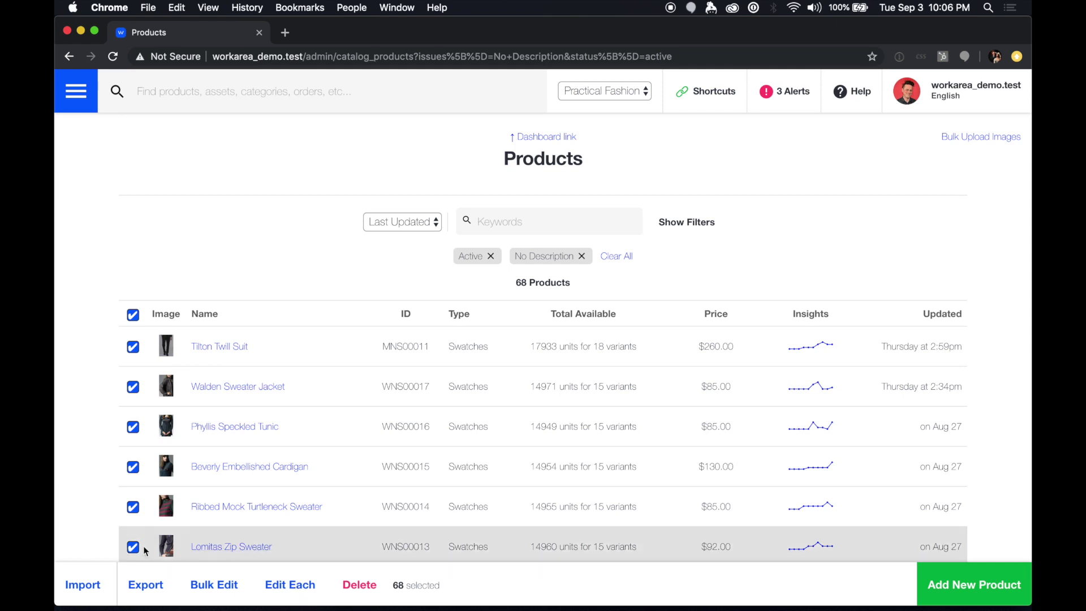
click(141, 584)
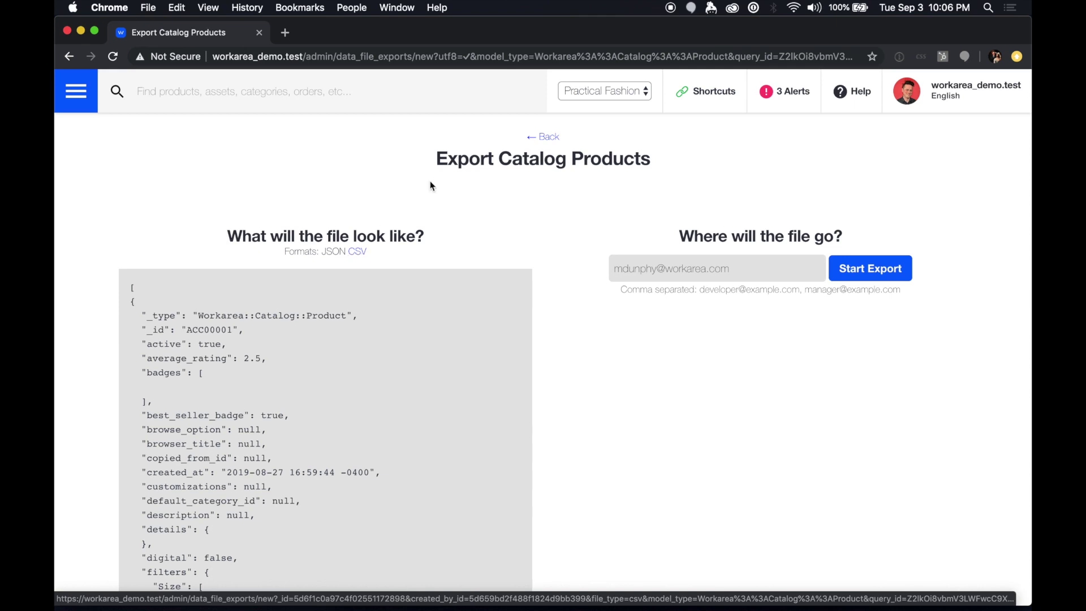
click(544, 136)
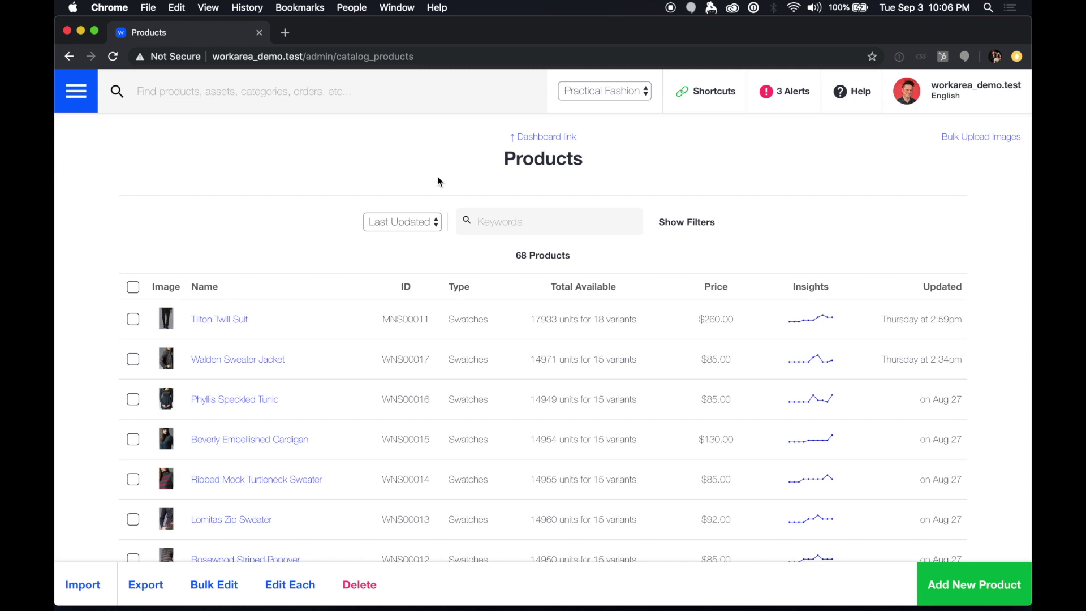
Step: Create a new content page named "Email Blast Landing Page" with the Generic template and continue to adding content
click(71, 98)
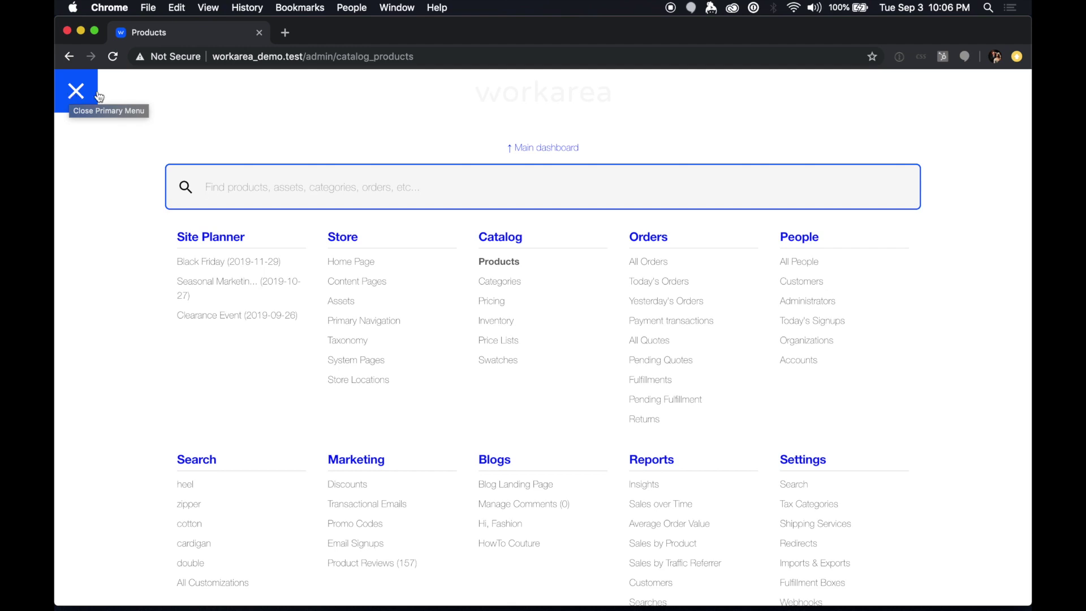
click(374, 285)
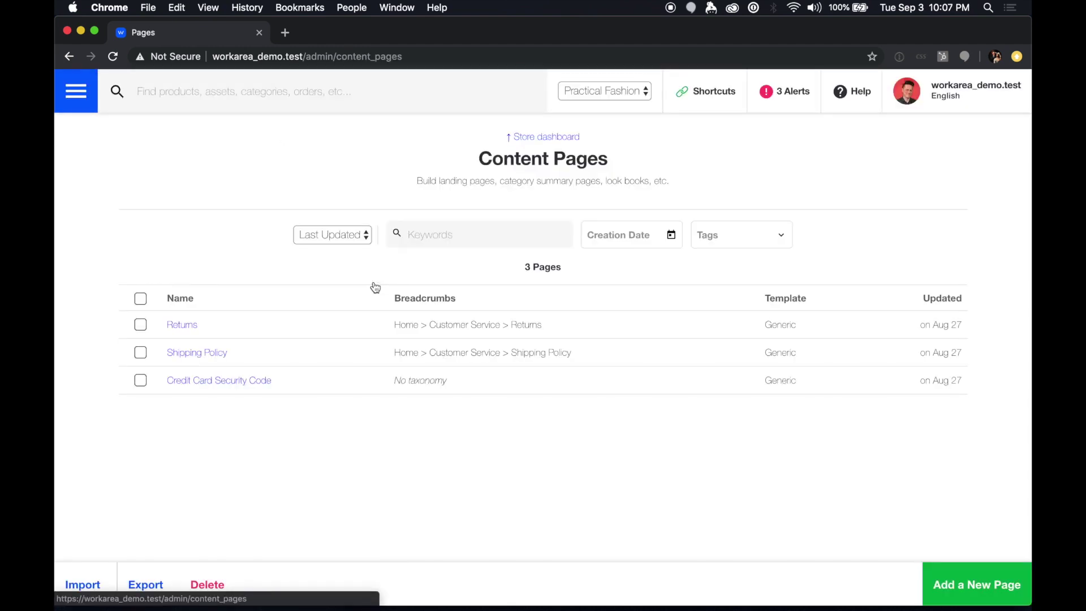
click(947, 590)
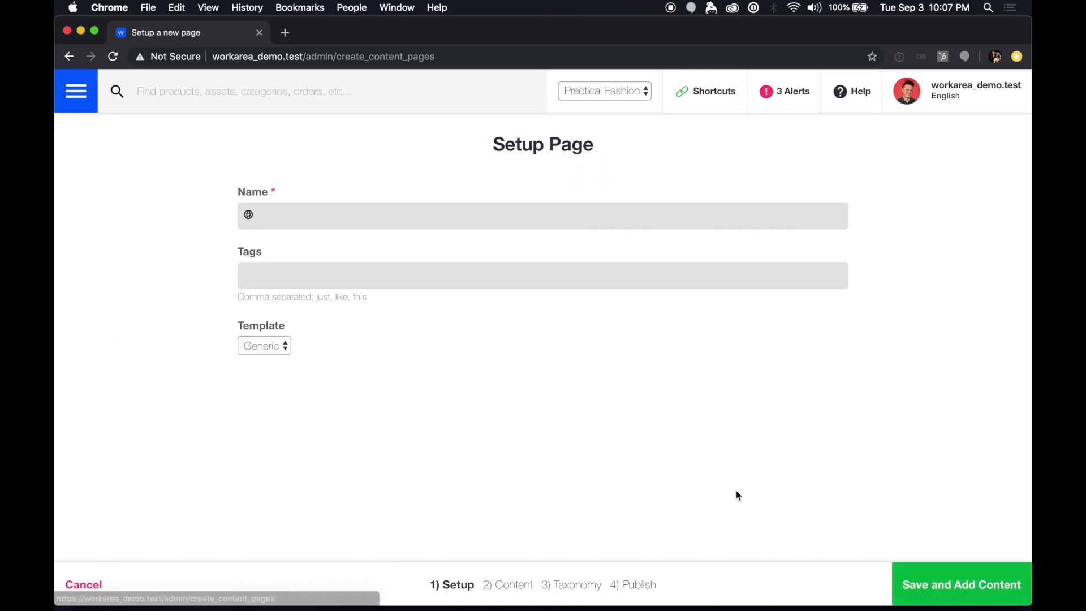
click(453, 217)
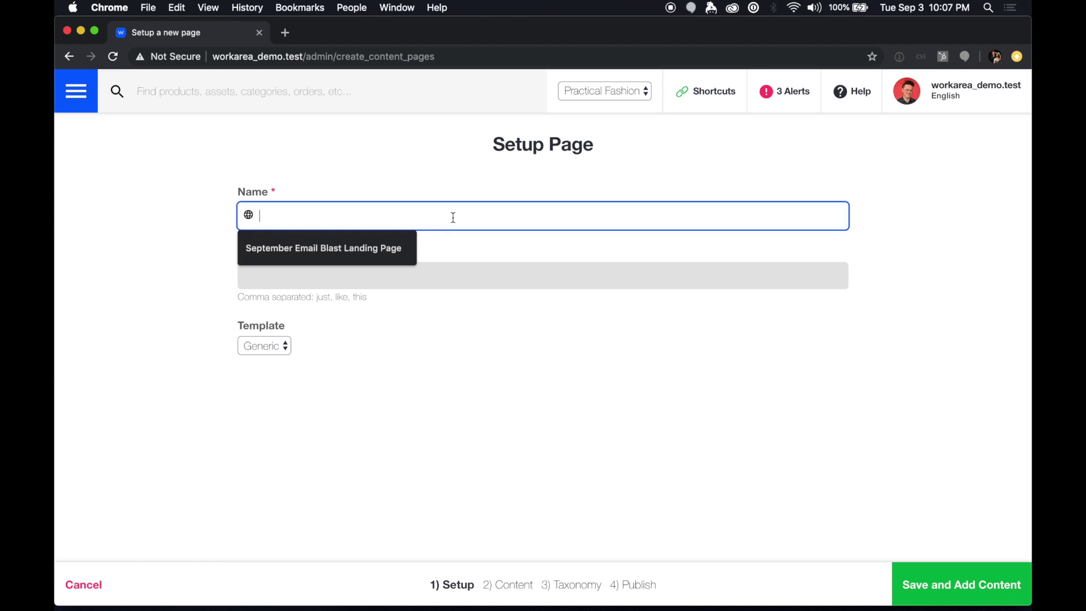
text(Email Blast Landing Page)
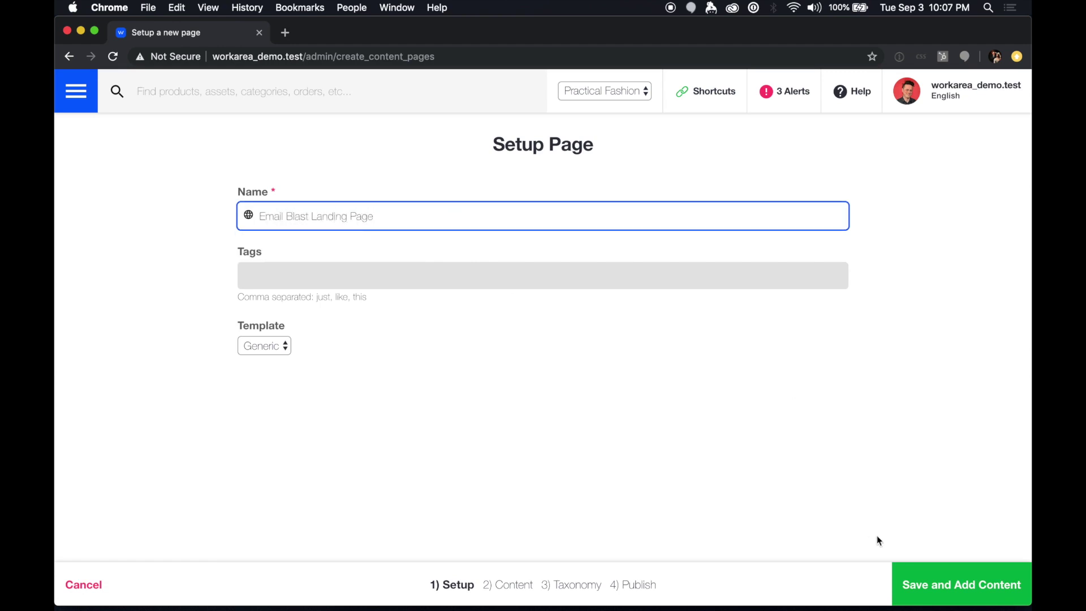
click(934, 585)
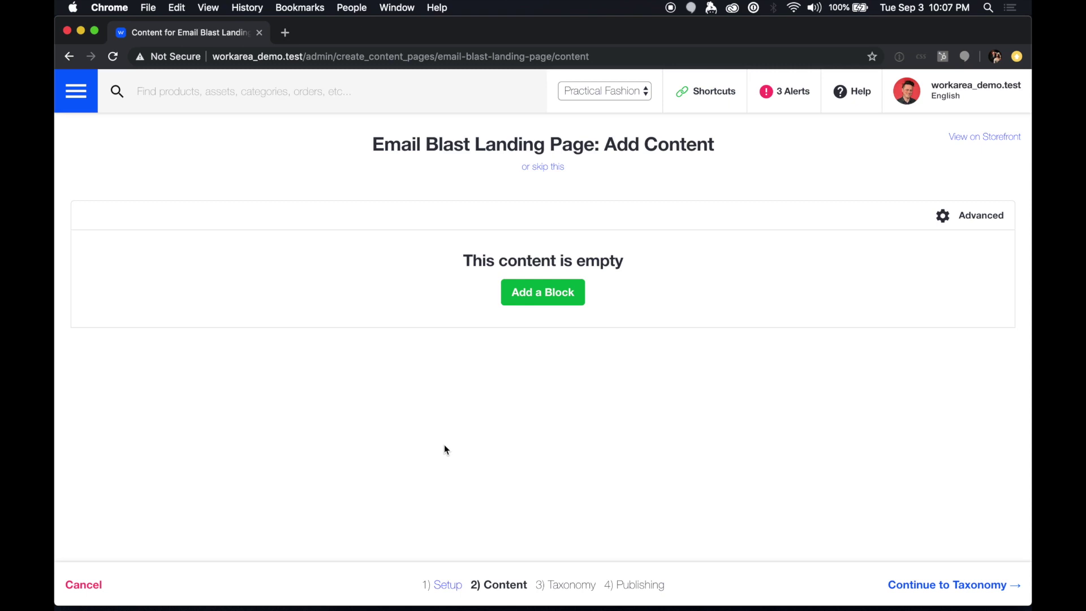
Step: Add a Hero block to the empty page and use the "Demo Hero Slider 4-100" asset as its image
click(541, 305)
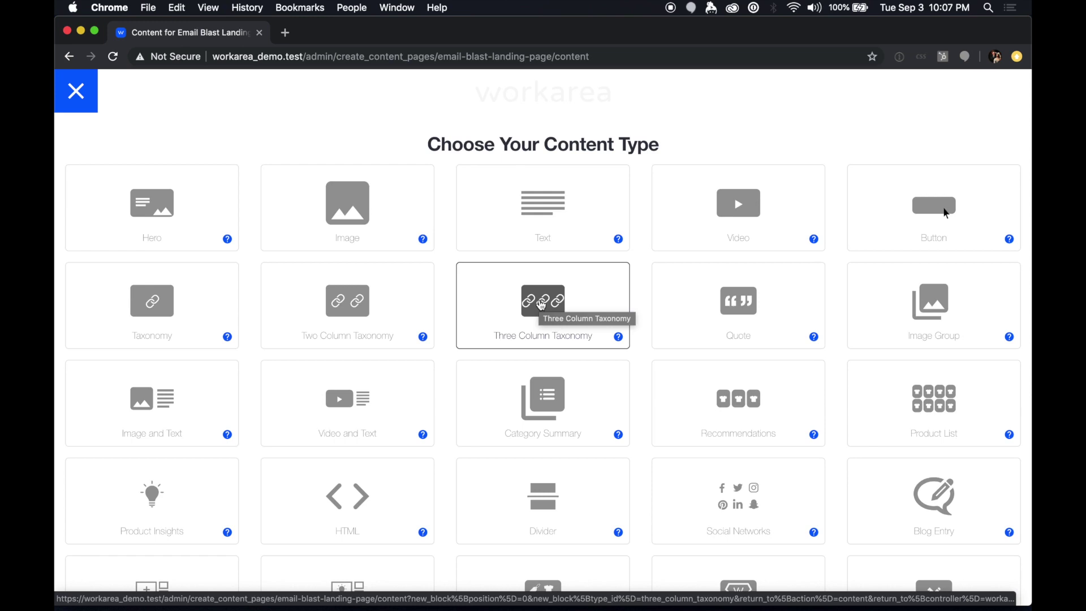
click(184, 218)
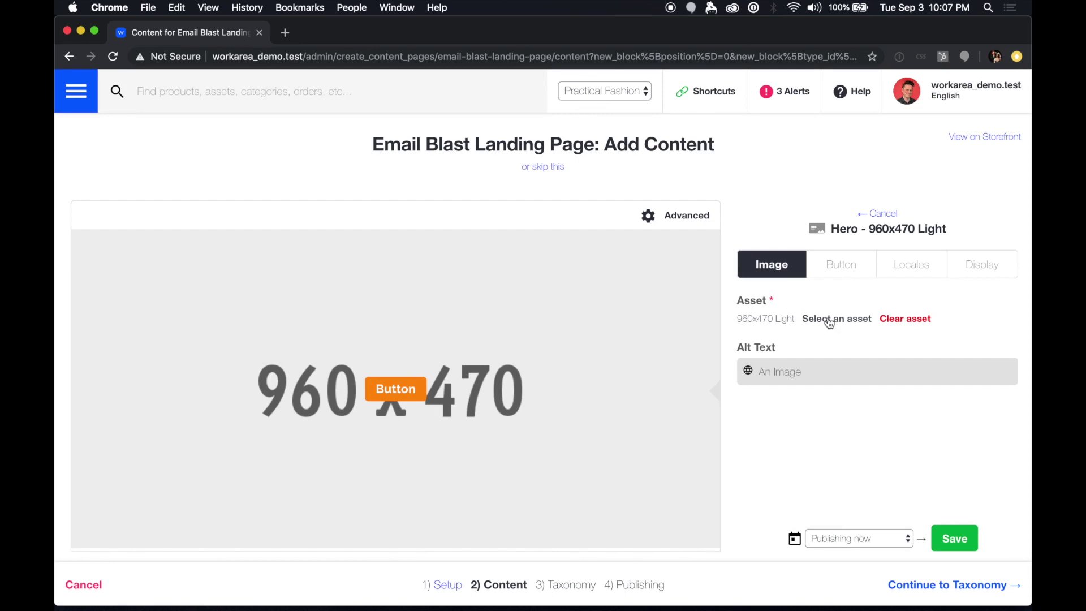
click(829, 320)
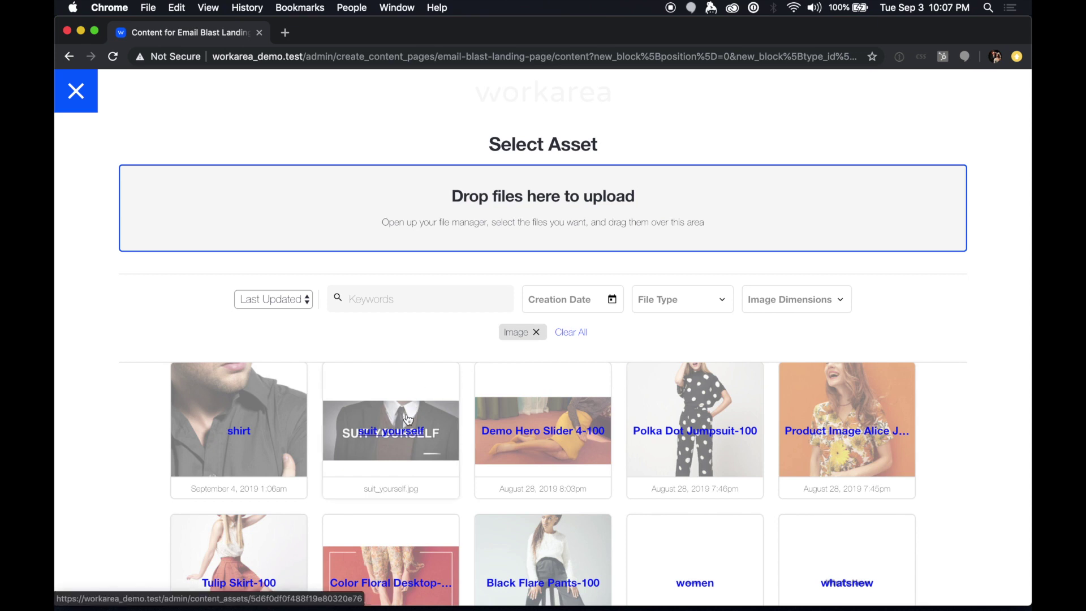
click(535, 421)
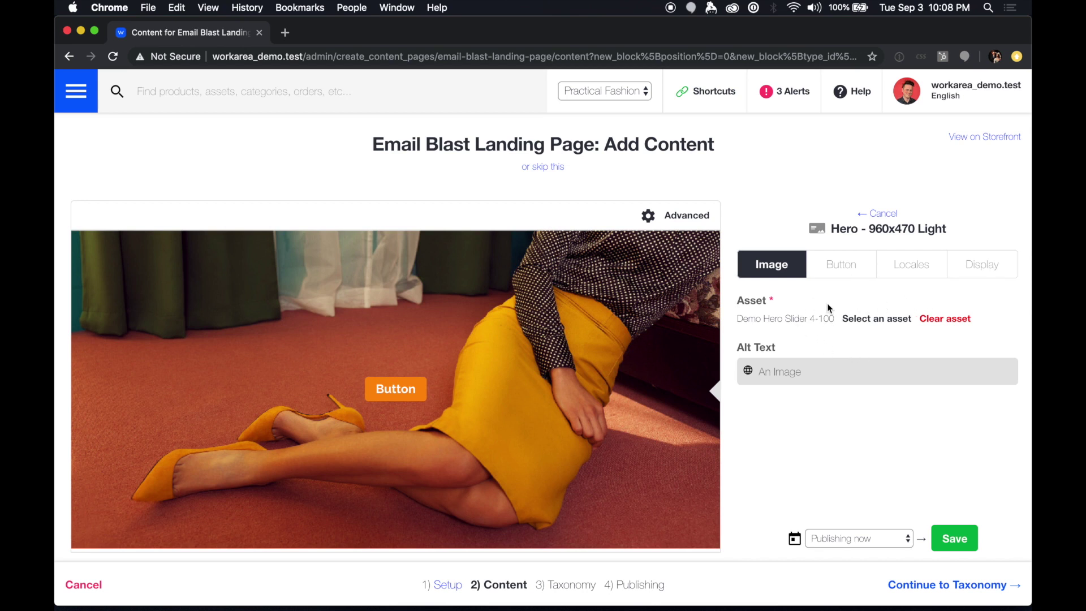
Step: Set the hero's button text to "Shop the new looks for September"
click(838, 266)
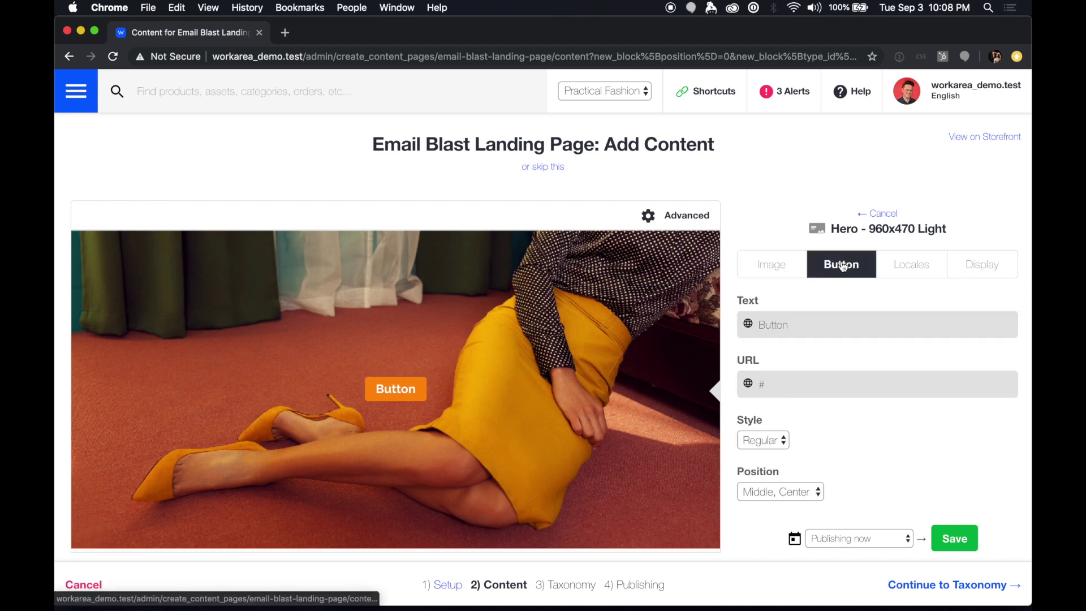
click(804, 333)
key(super+a)
text(Shop the)
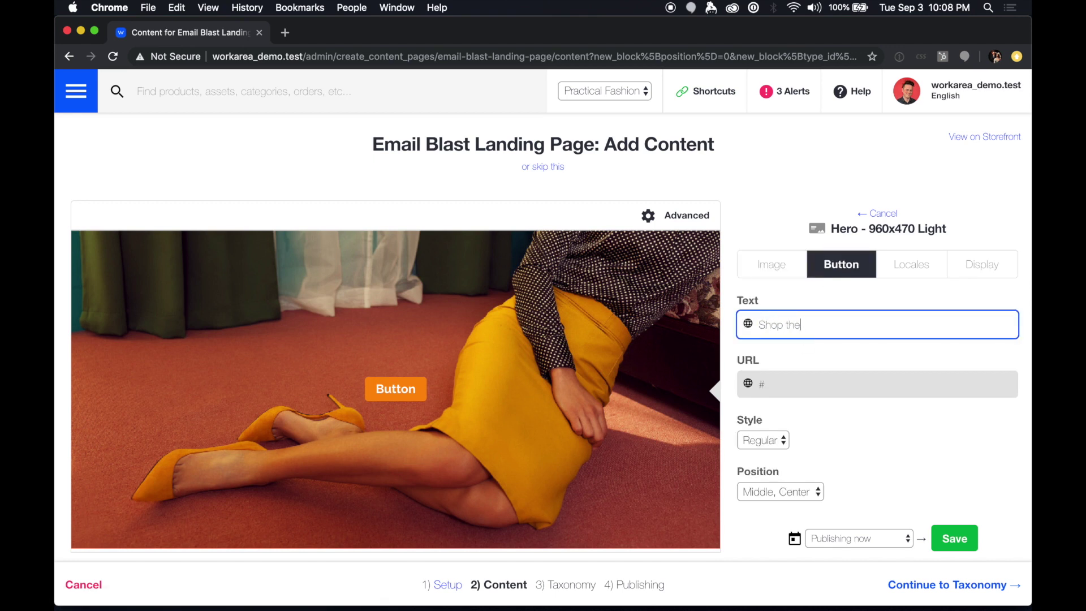
text( new looks for September)
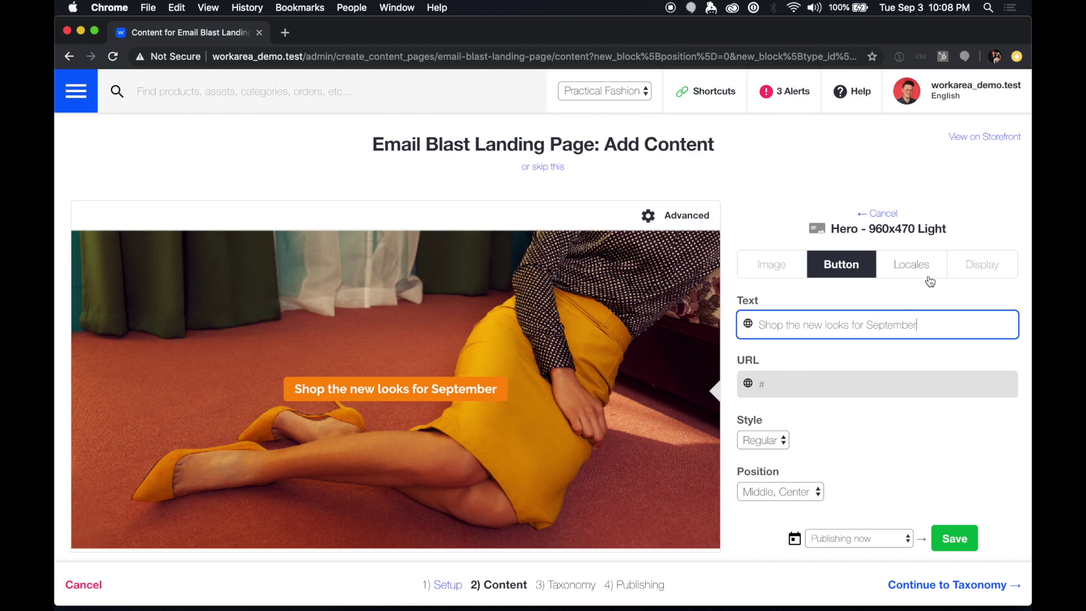
Step: Hide the hero block for Small Devices and save the block with immediate publishing
click(986, 266)
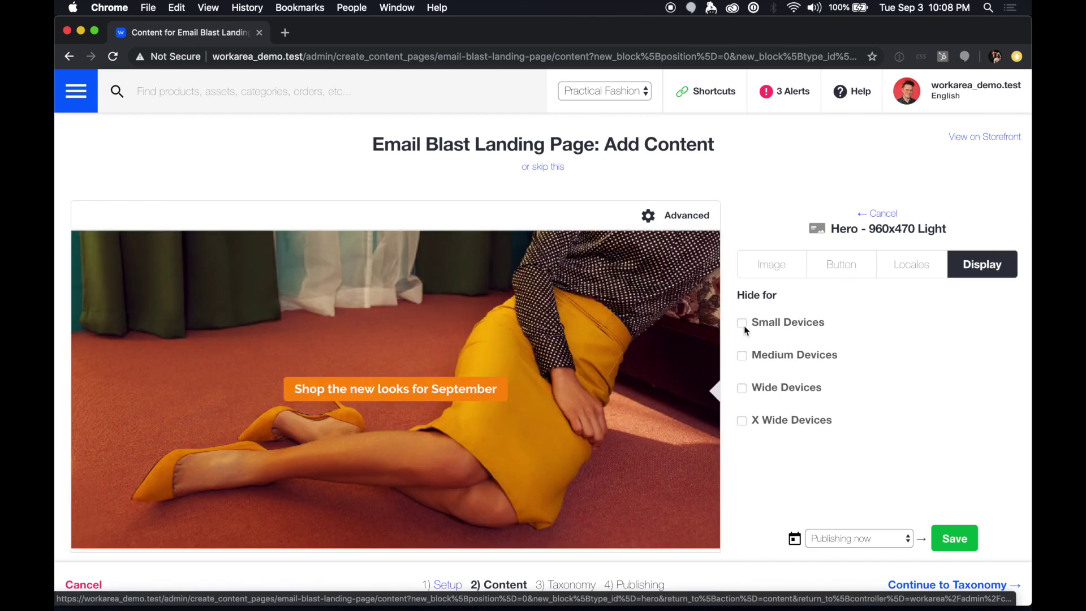
click(742, 323)
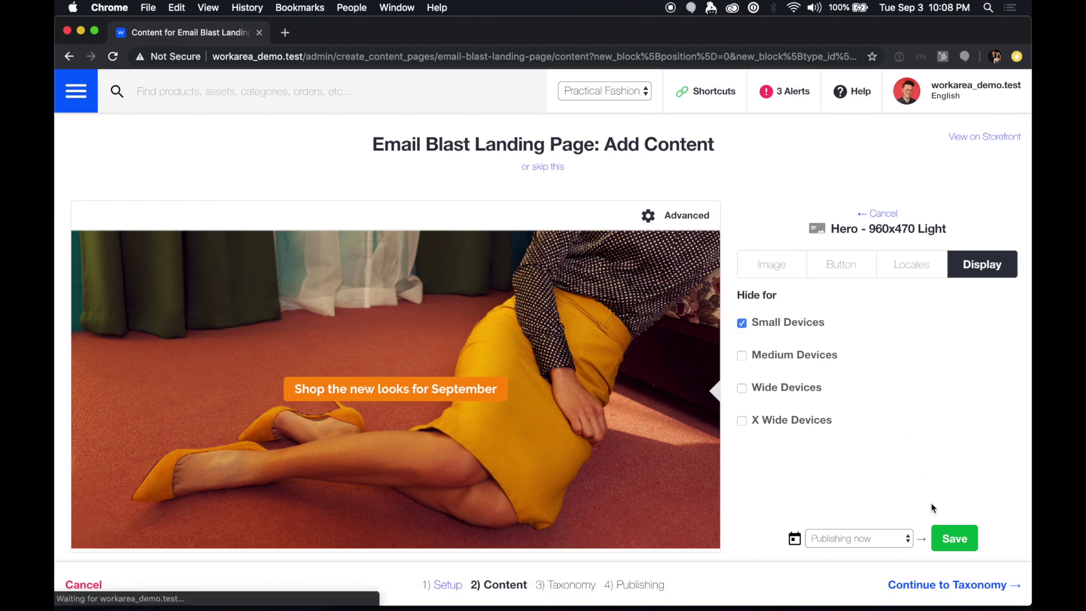
click(953, 539)
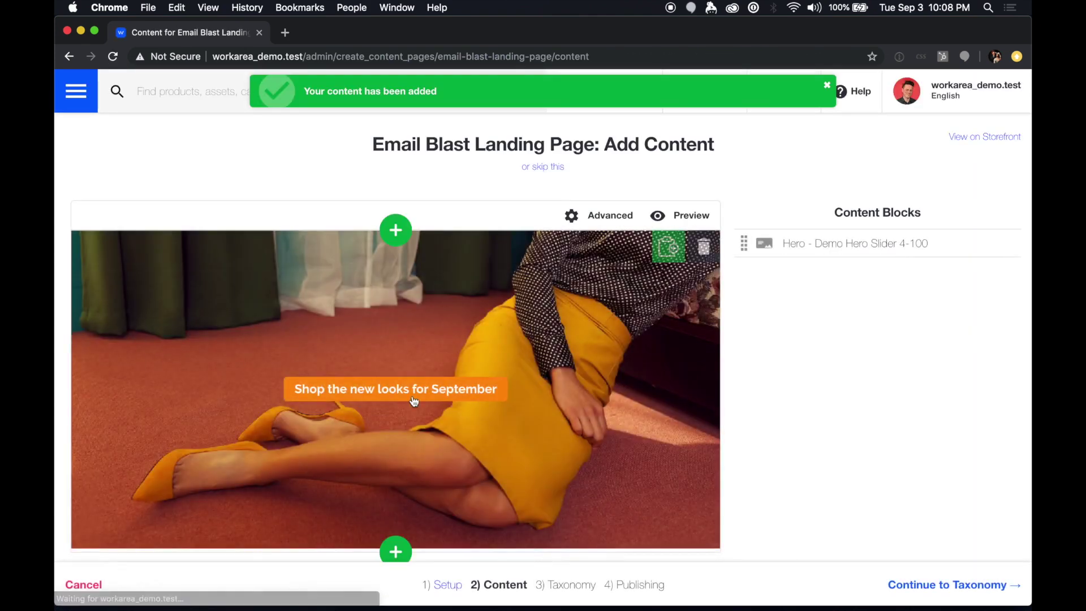
Step: Add a Text block below the hero, keeping its placeholder text, and save it
scroll(400, 448, down, 2)
click(390, 497)
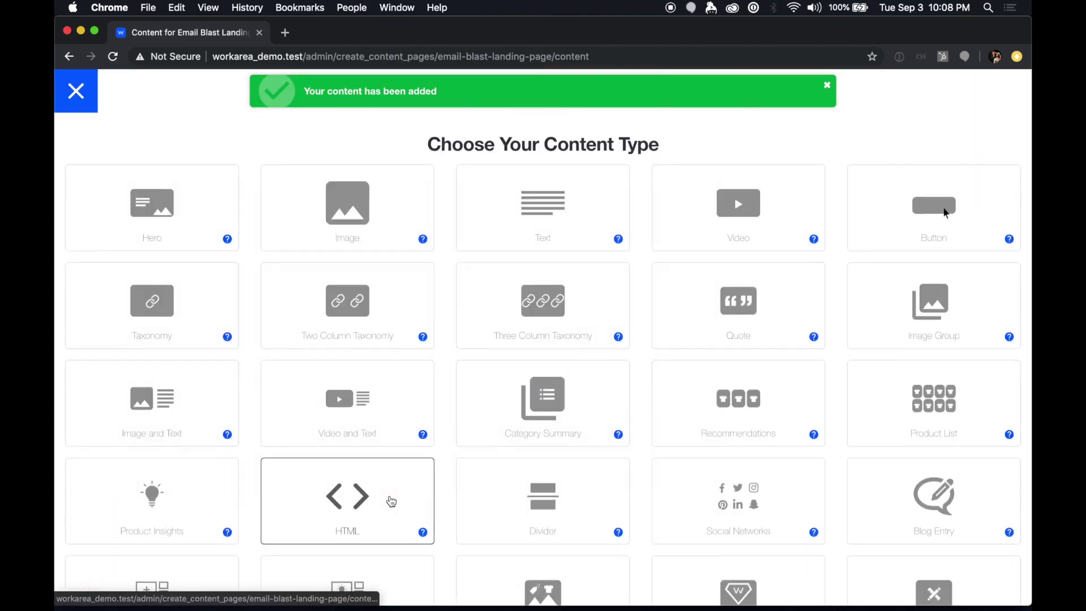
click(539, 236)
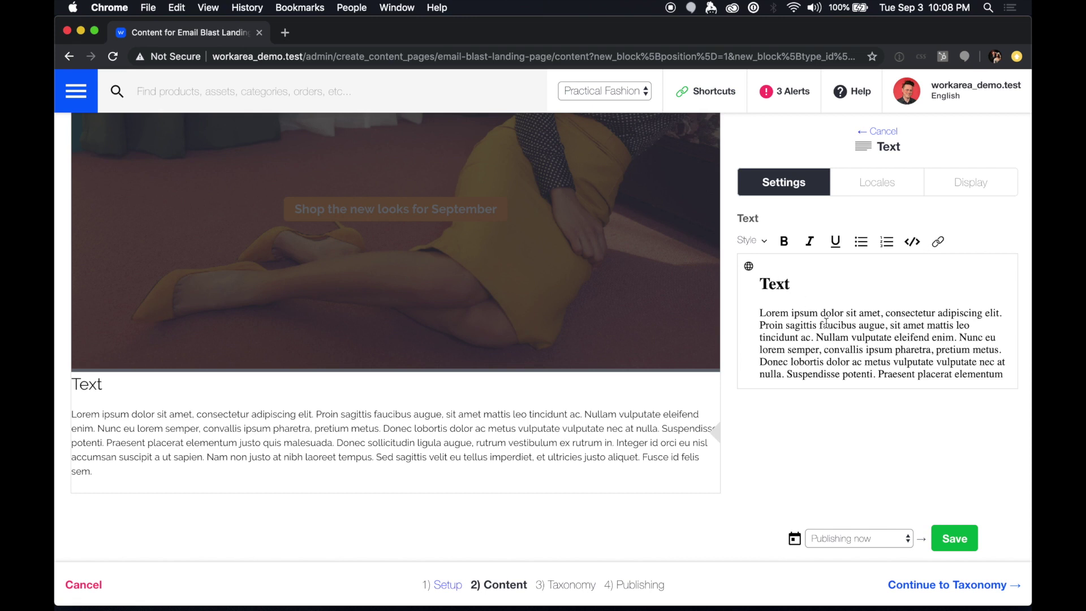
click(961, 538)
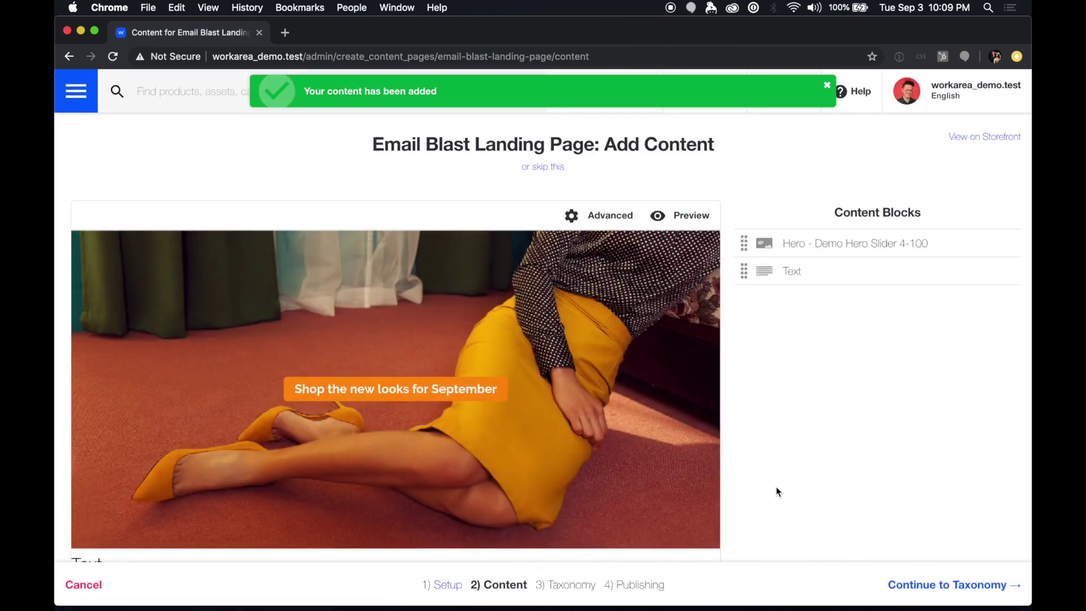
Step: Add a Recommendations block below the text block and save it with its default settings
mouse_move(560, 516)
scroll(483, 464, down, 5)
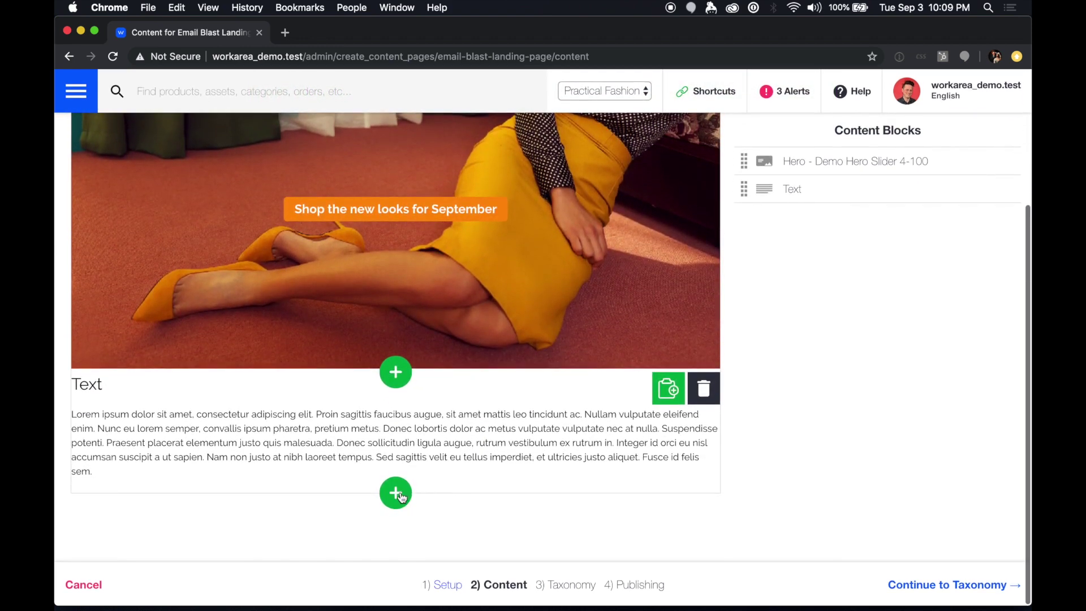
click(397, 494)
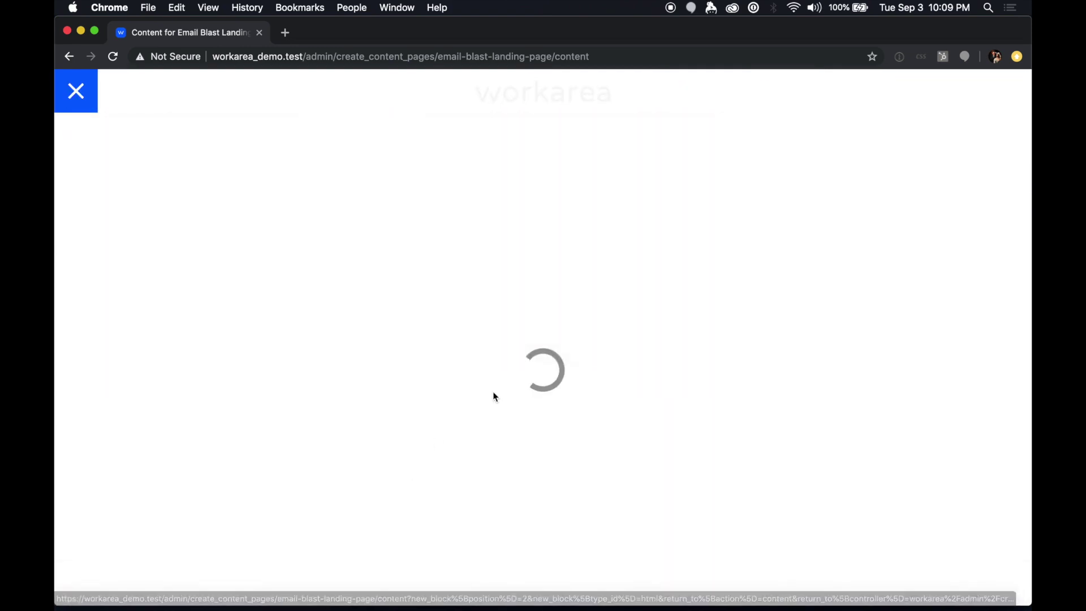
scroll(645, 345, down, 2)
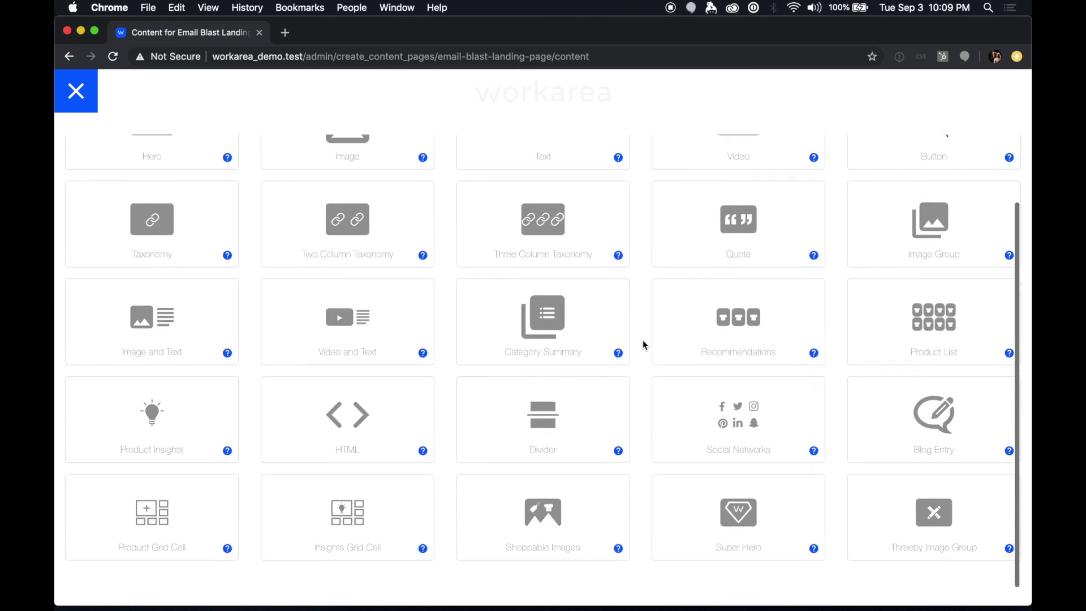
click(784, 321)
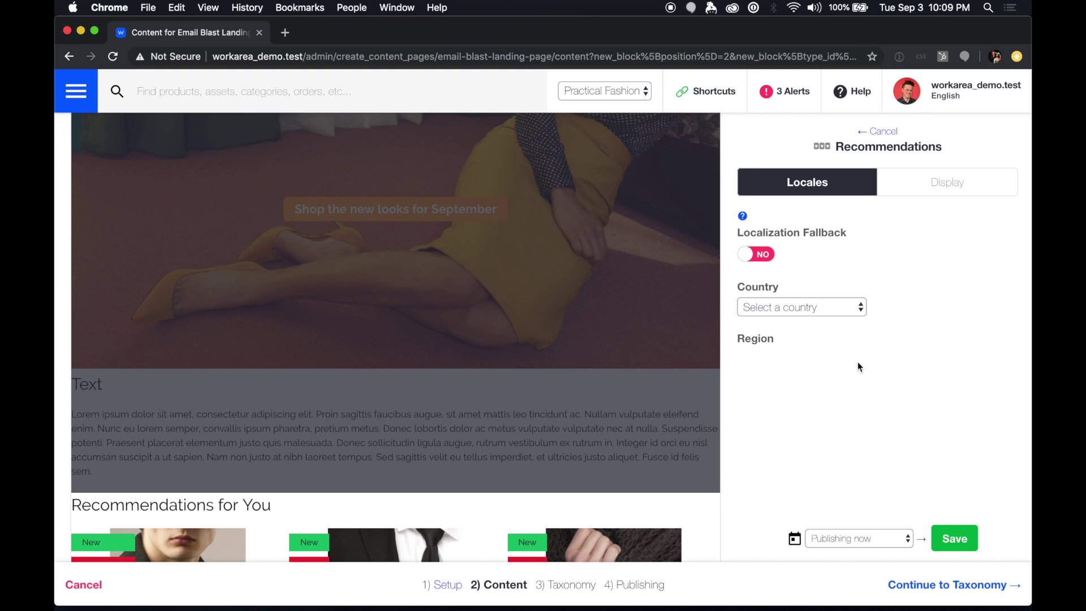
click(948, 536)
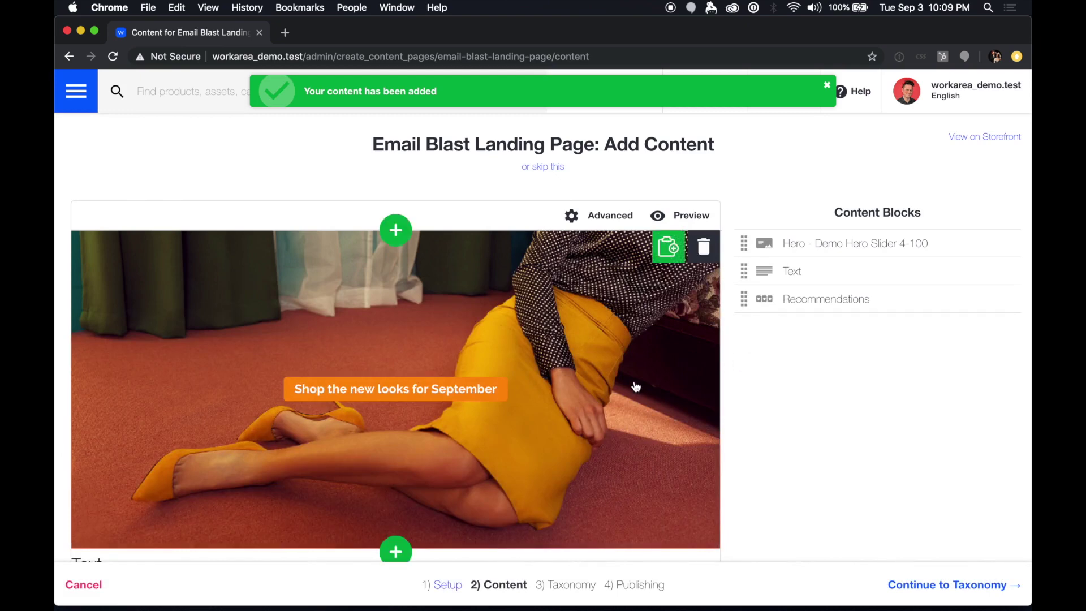
Step: Reorder the content blocks so Recommendations comes first, followed by Text and the hero
scroll(636, 387, down, 3)
scroll(636, 387, up, 3)
drag(744, 271, 744, 240)
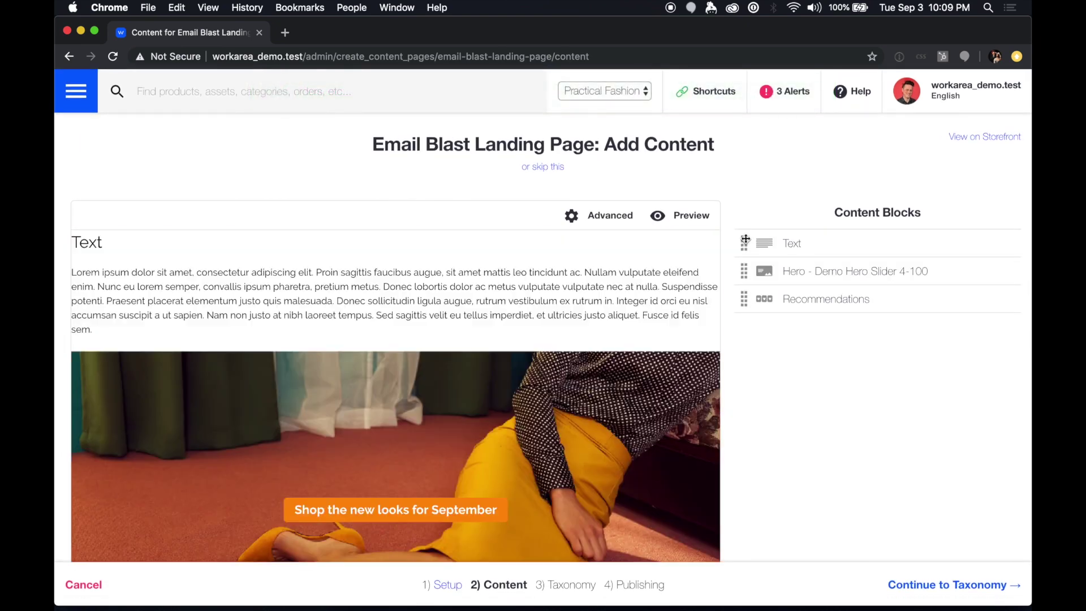
drag(743, 298, 742, 240)
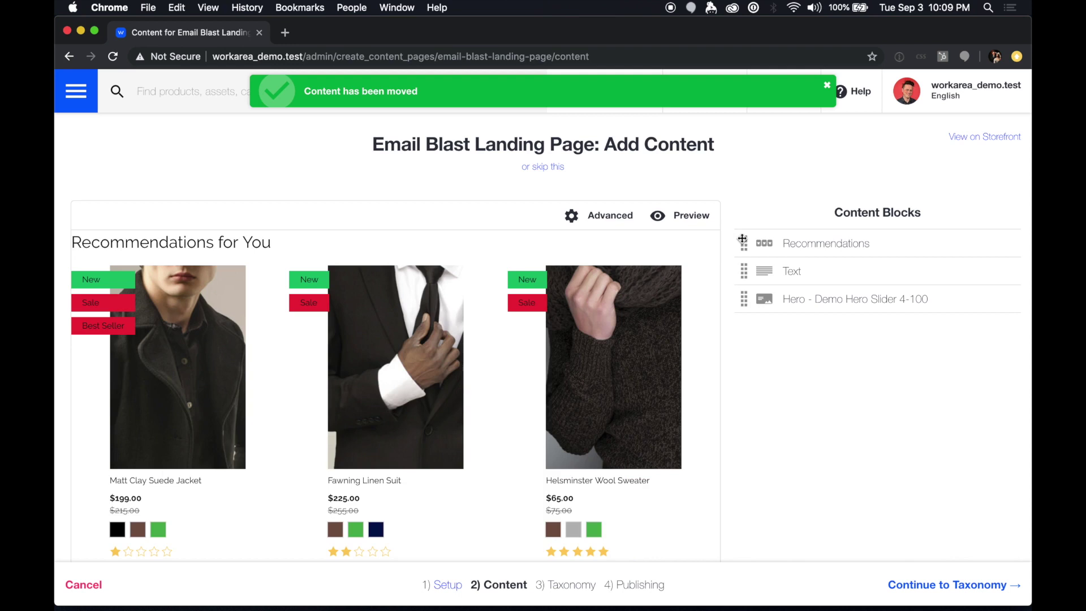
Step: Move the hero block to the top of the content blocks, above Recommendations
drag(743, 298, 744, 241)
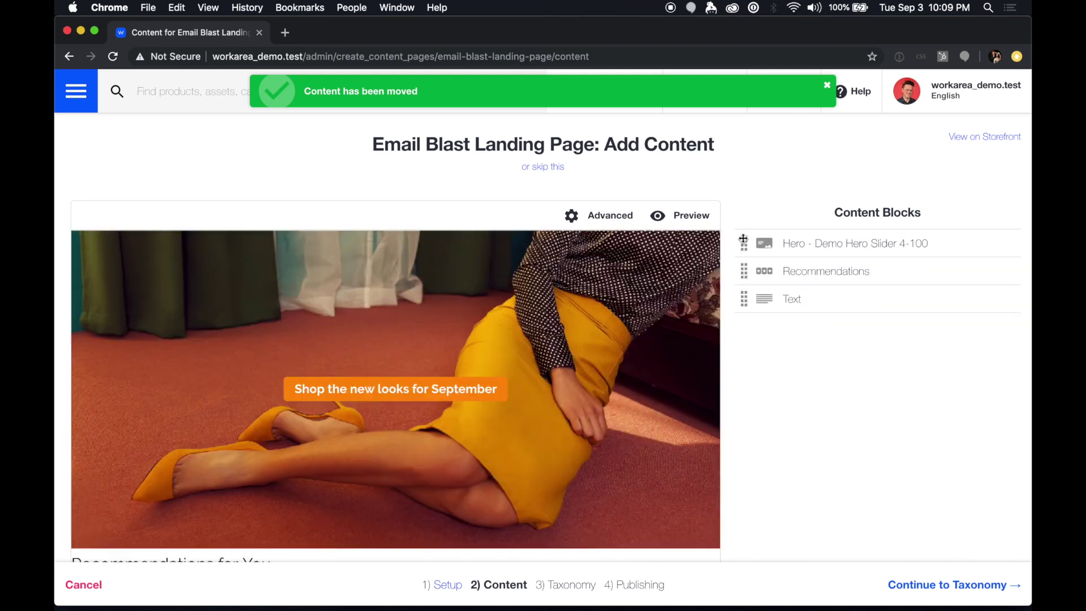
Step: Preview the landing page at Wide, Medium and Small device sizes, checking its blocks in each, and return to content editing
click(680, 218)
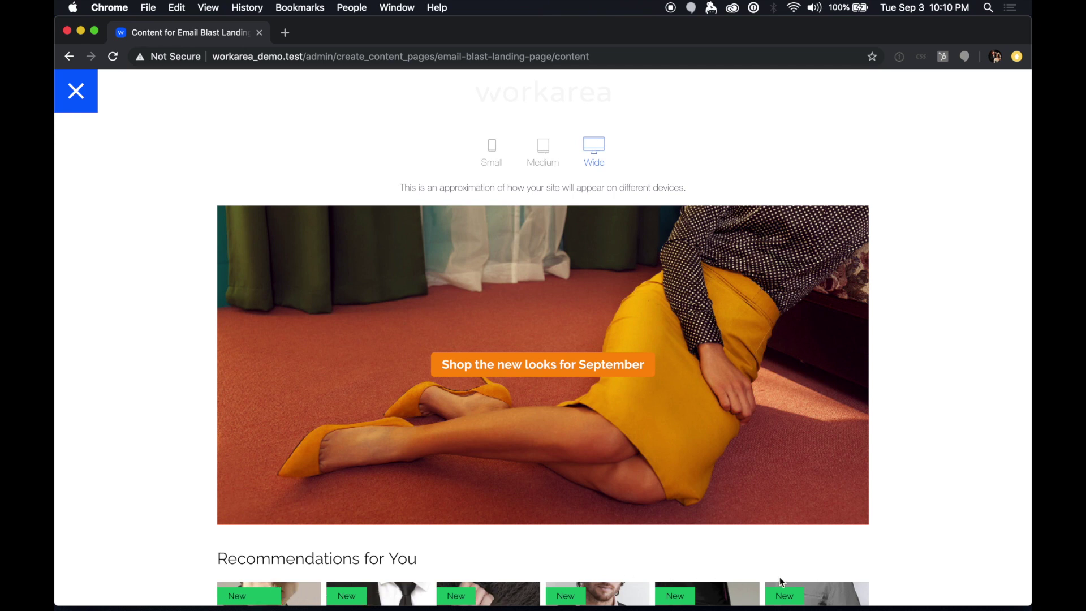
click(544, 147)
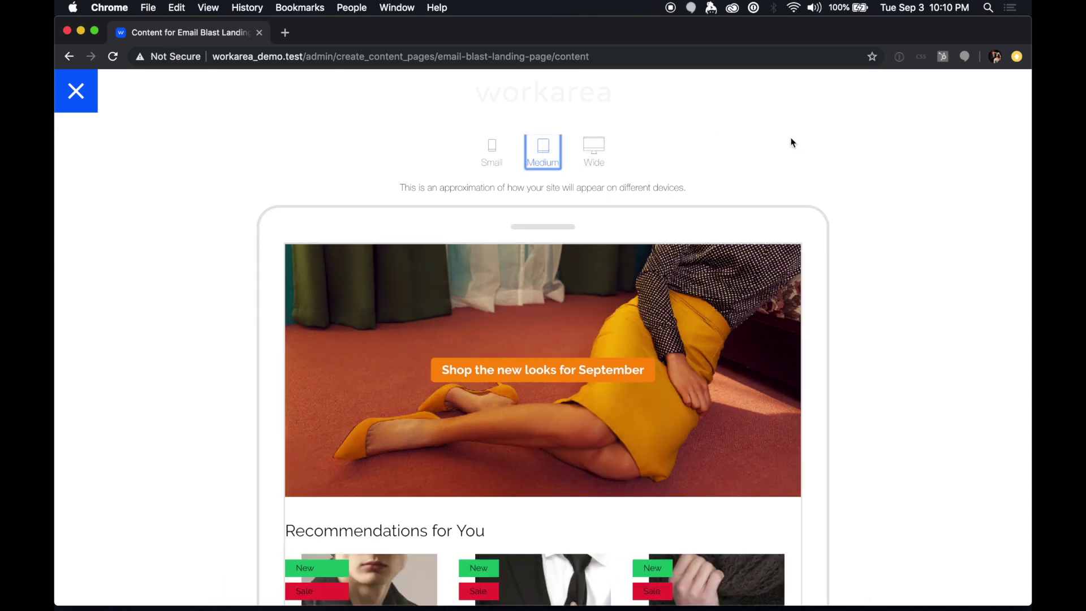
scroll(888, 159, down, 5)
scroll(888, 160, down, 6)
scroll(887, 160, up, 10)
click(492, 163)
scroll(605, 323, down, 3)
scroll(603, 323, down, 10)
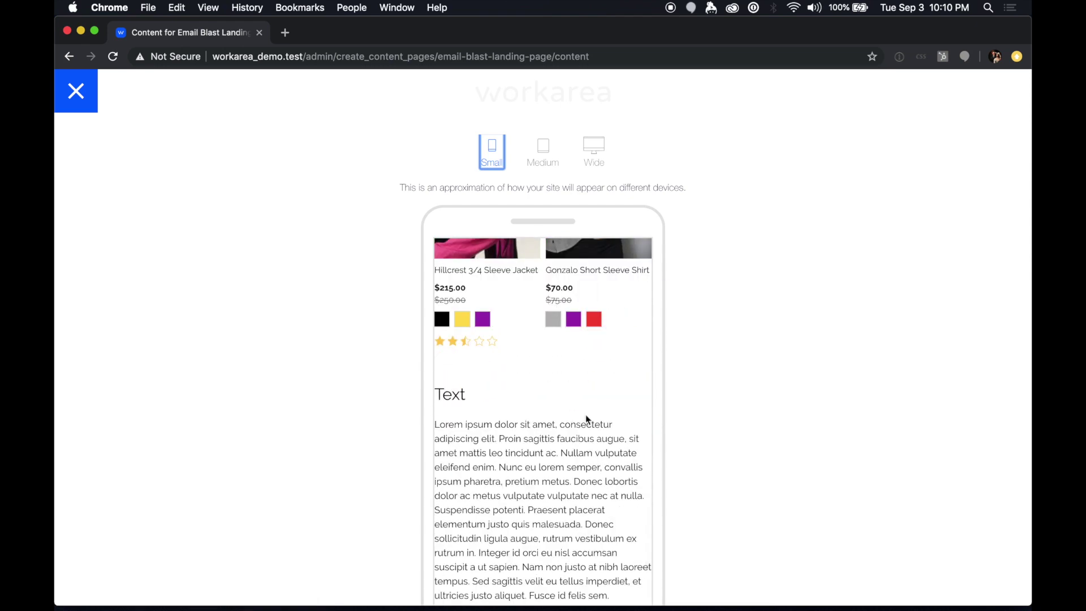
scroll(575, 464, up, 10)
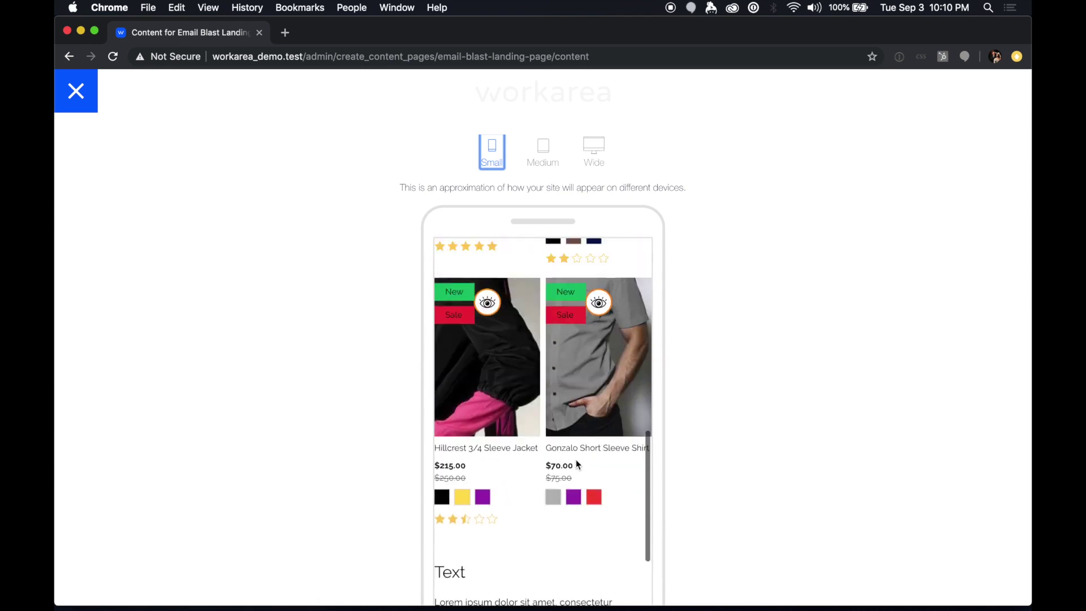
click(74, 93)
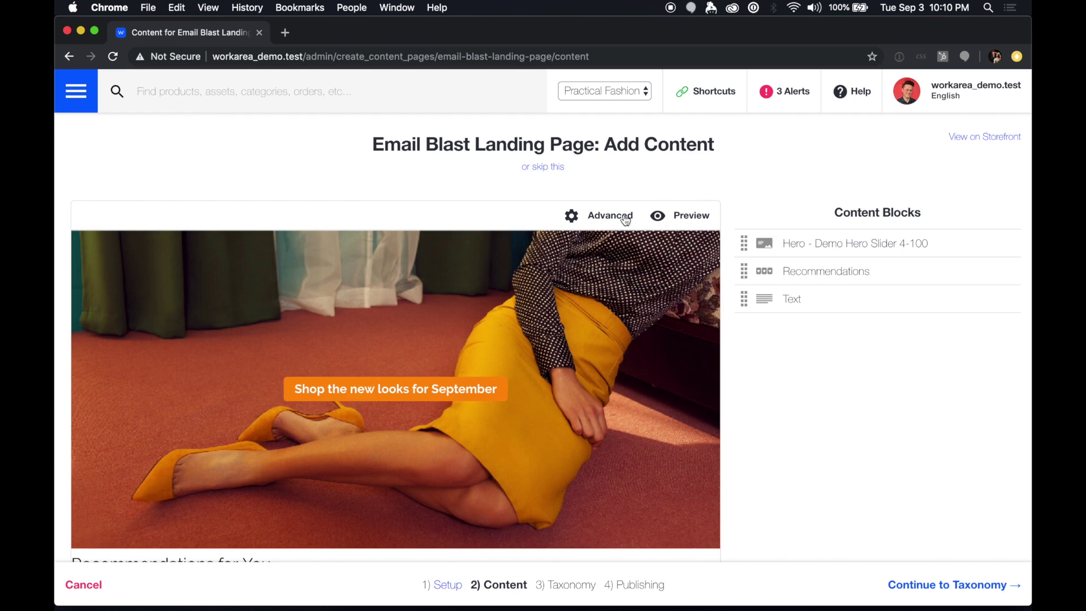
Step: Review the available content types for a new block above the Text block, and close the chooser without adding one
scroll(640, 307, down, 4)
scroll(640, 308, down, 10)
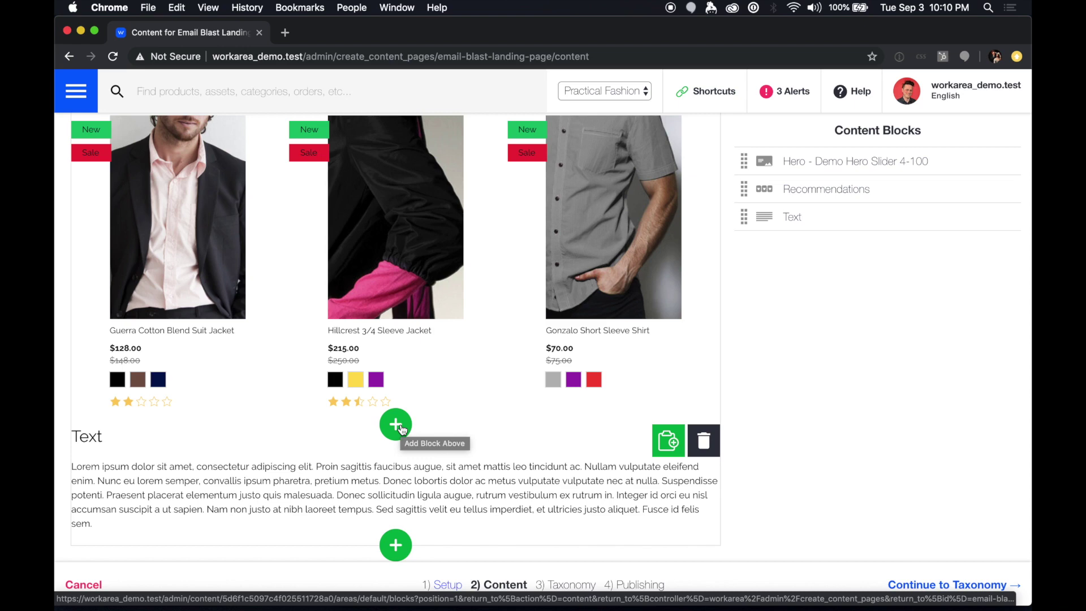
click(396, 425)
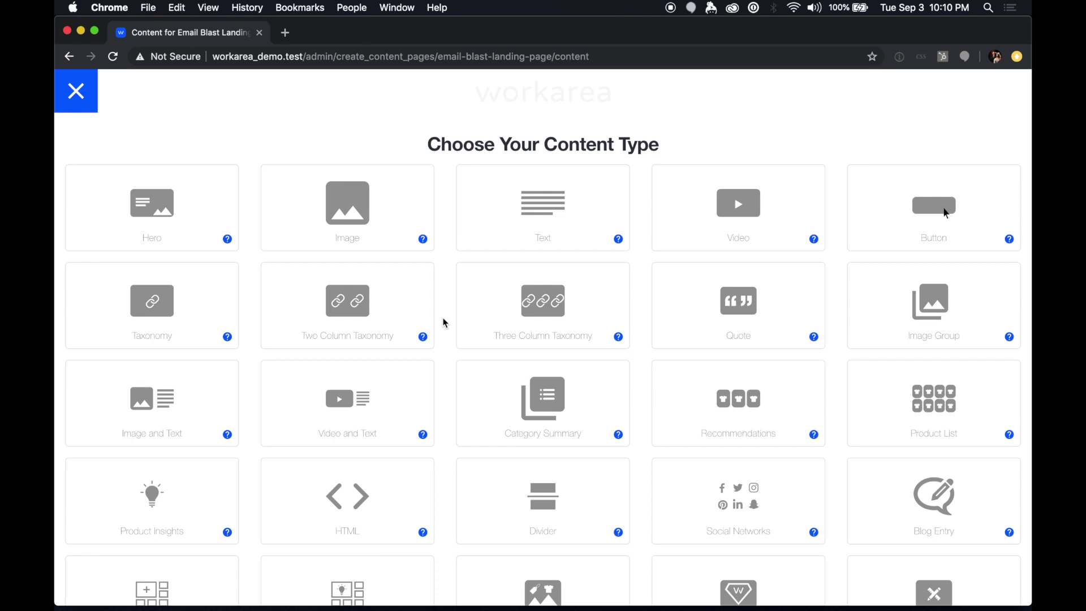
scroll(445, 322, down, 3)
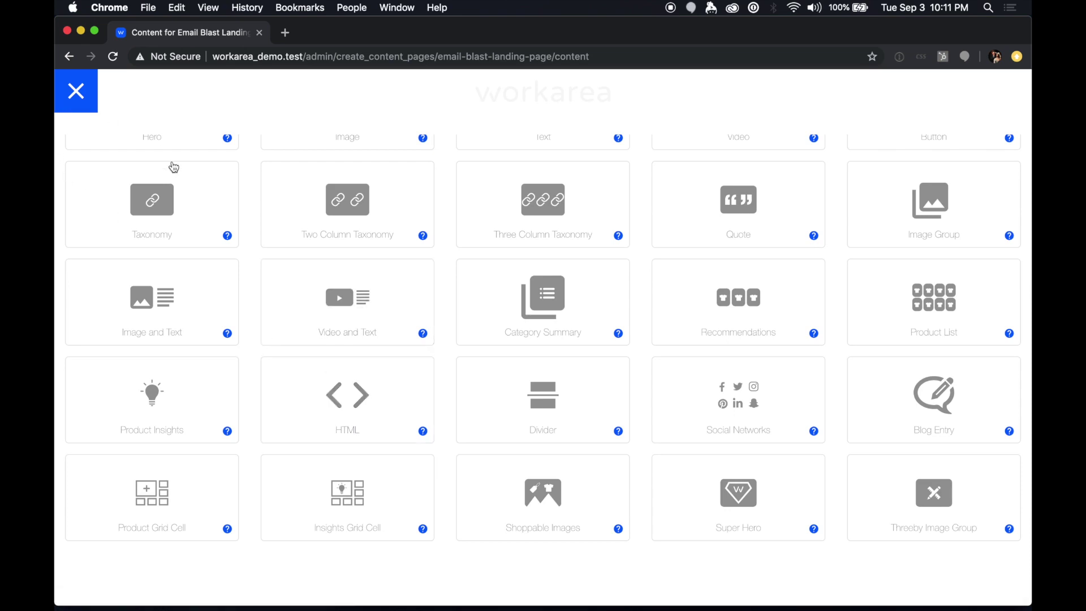
scroll(244, 258, up, 4)
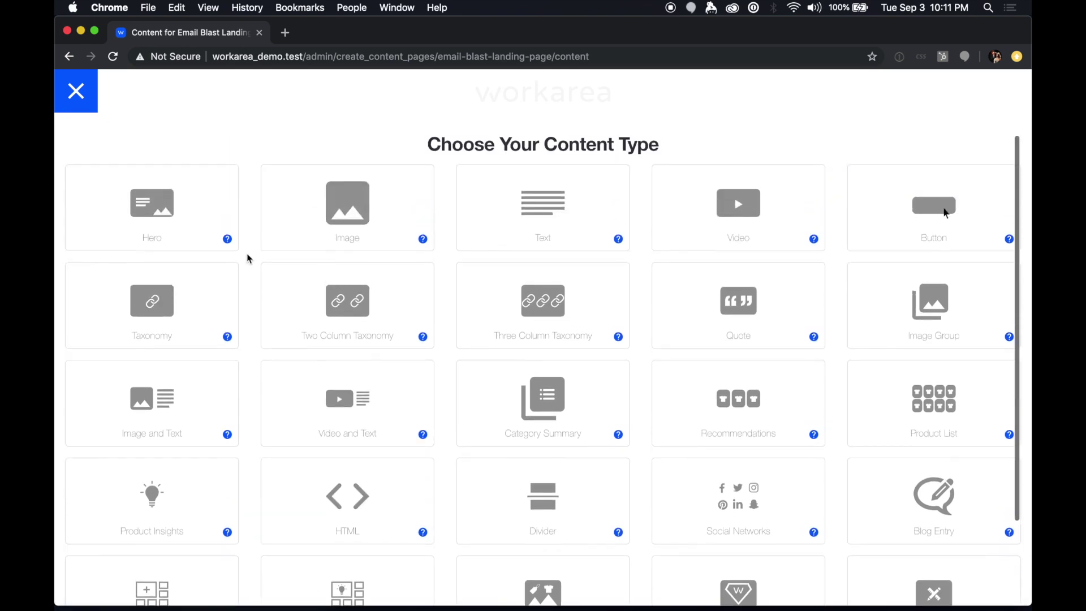
click(81, 107)
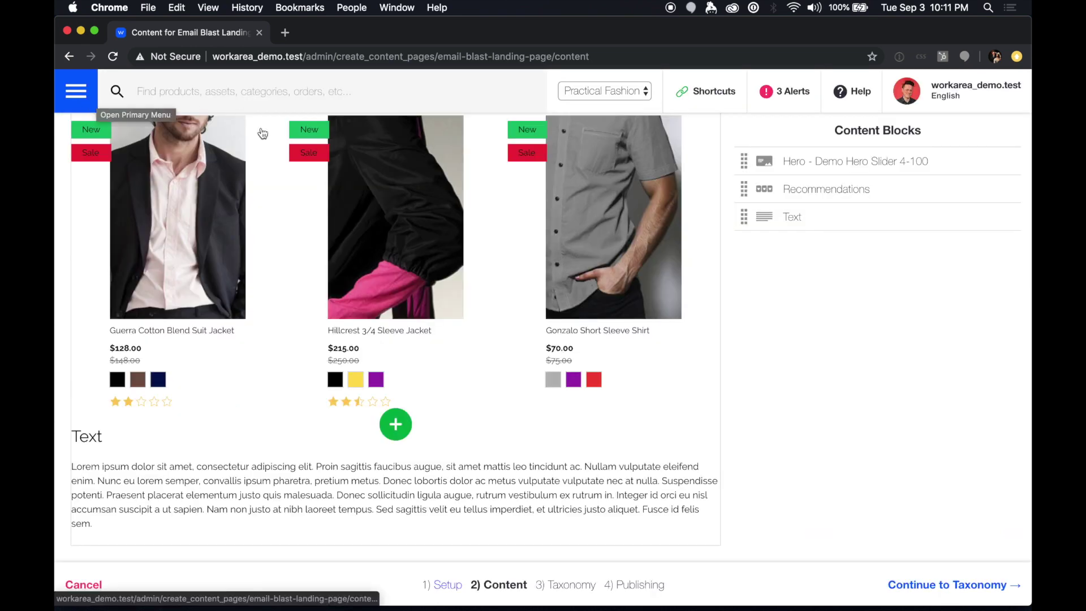
Step: Move the Text block above Recommendations so it directly follows the hero
scroll(502, 423, up, 15)
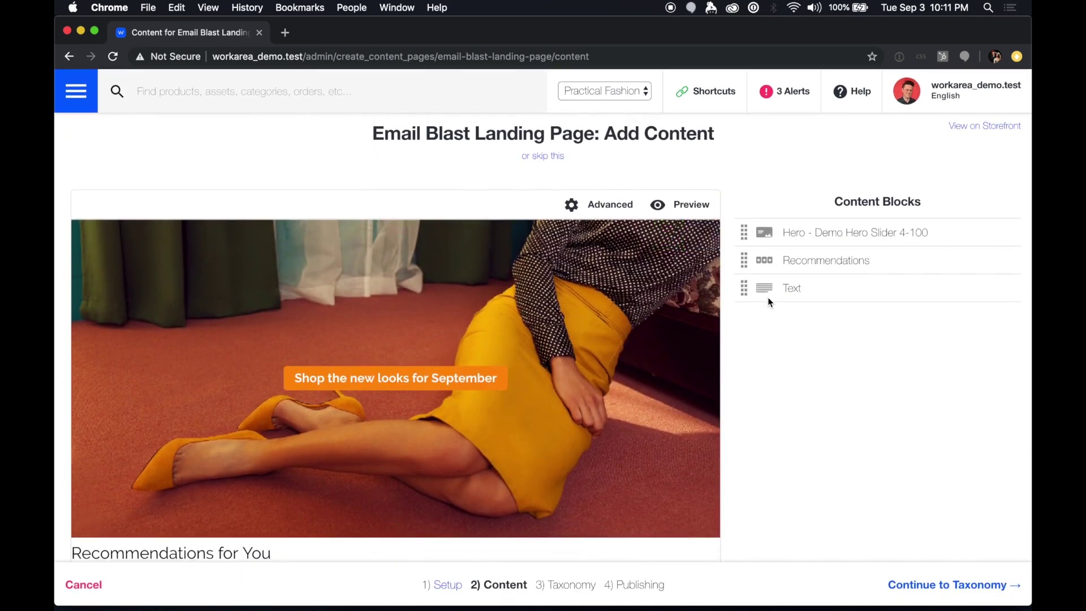
drag(743, 287, 743, 261)
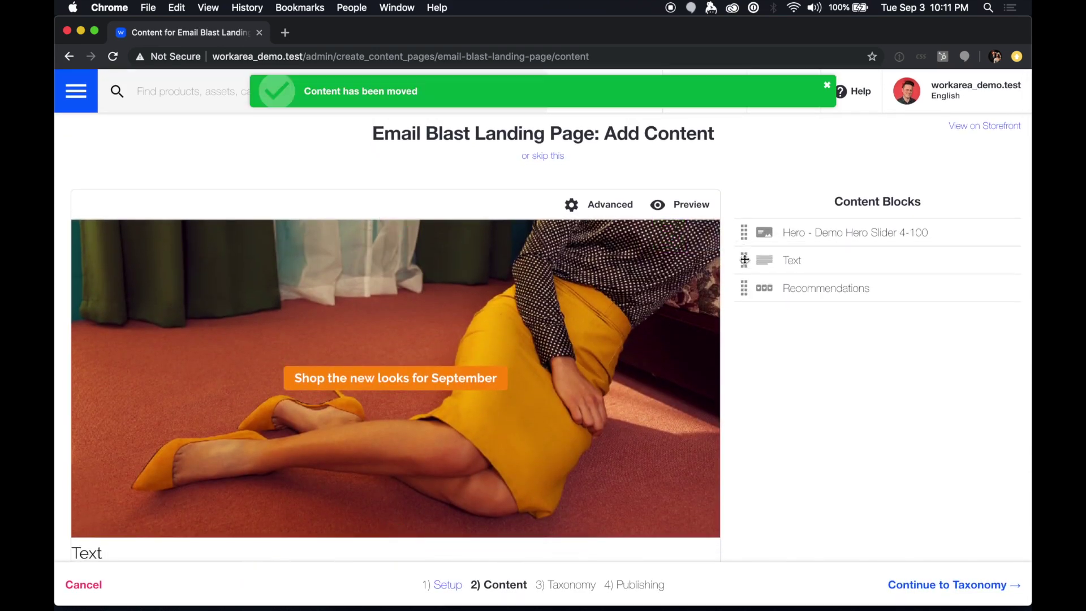
Step: Save the Text block as a preset named "Text Content for Landing Pages"
scroll(608, 284, down, 3)
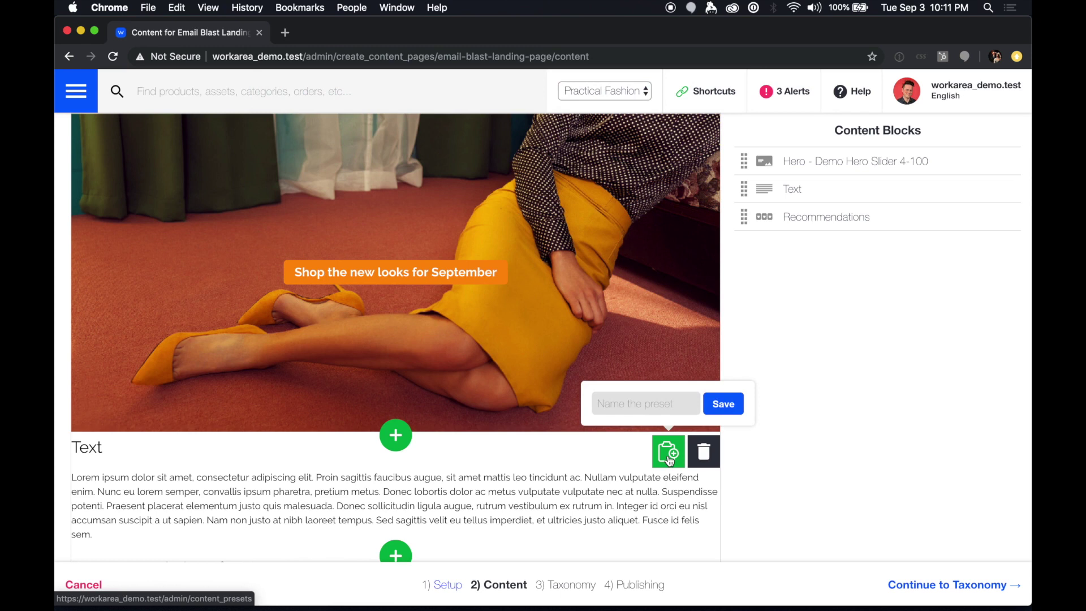
click(619, 401)
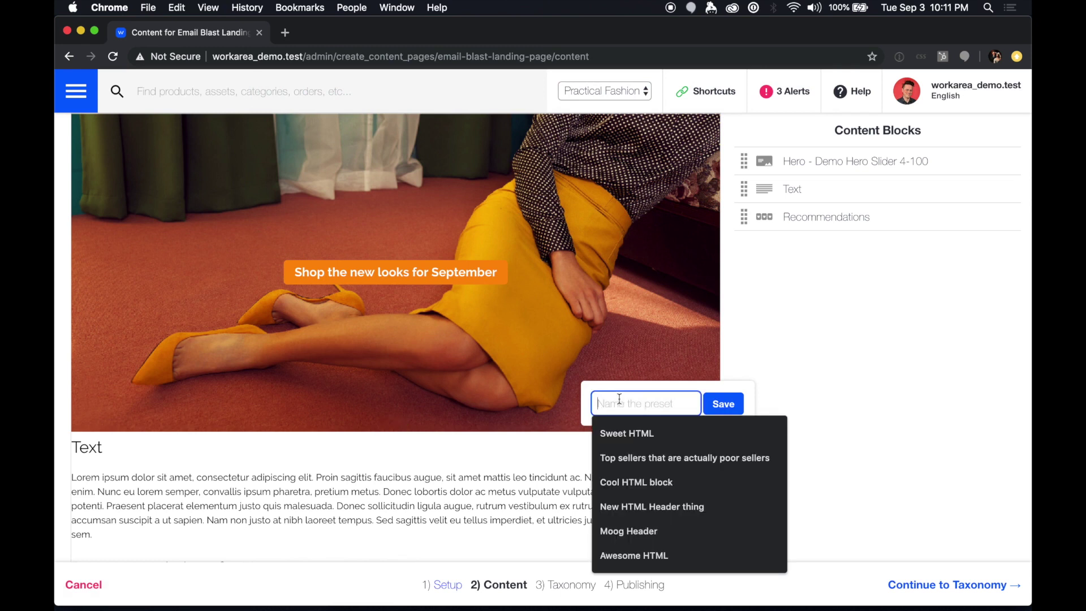
text(Text Content for Categories)
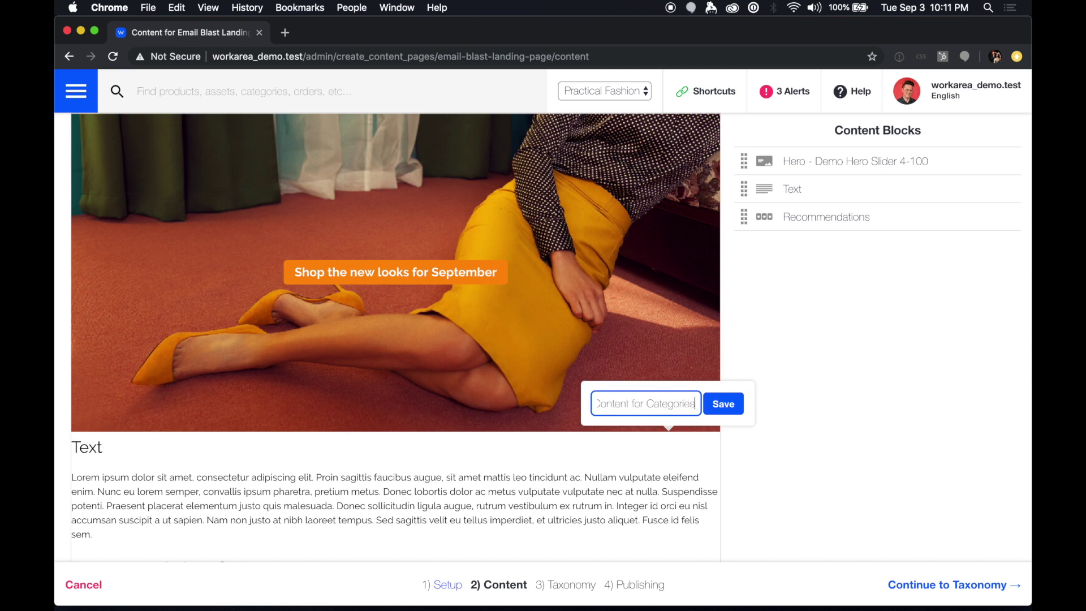
key(alt+shift+Left)
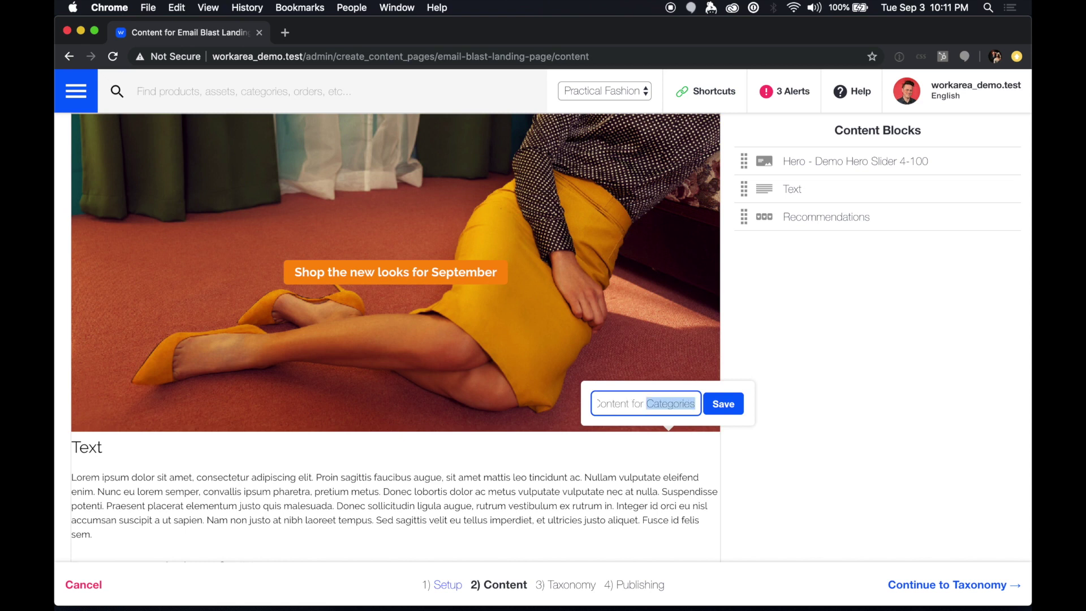
text(Landing Pages)
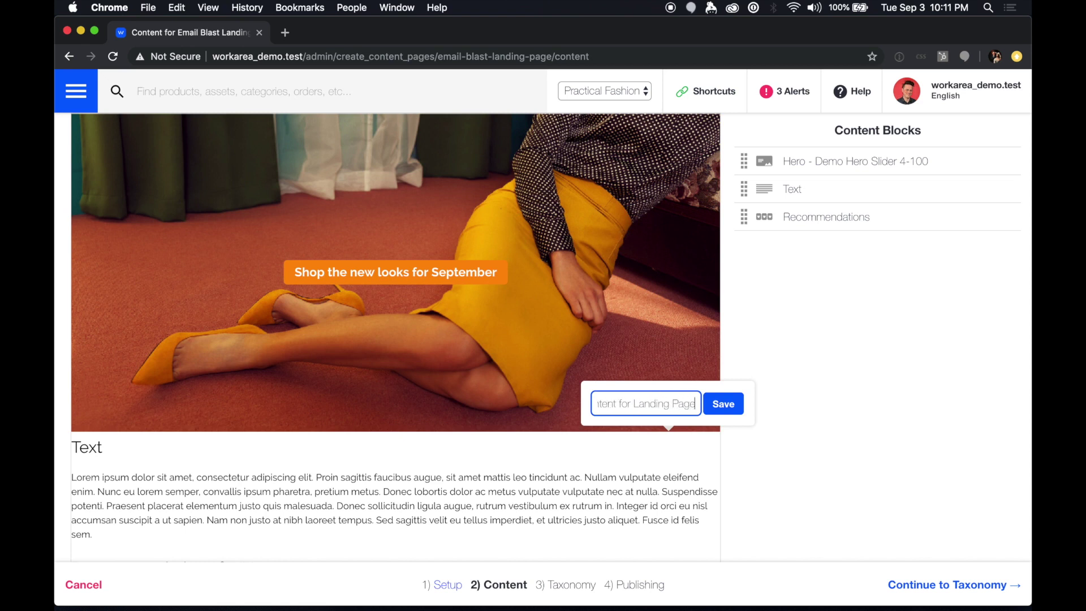
click(729, 405)
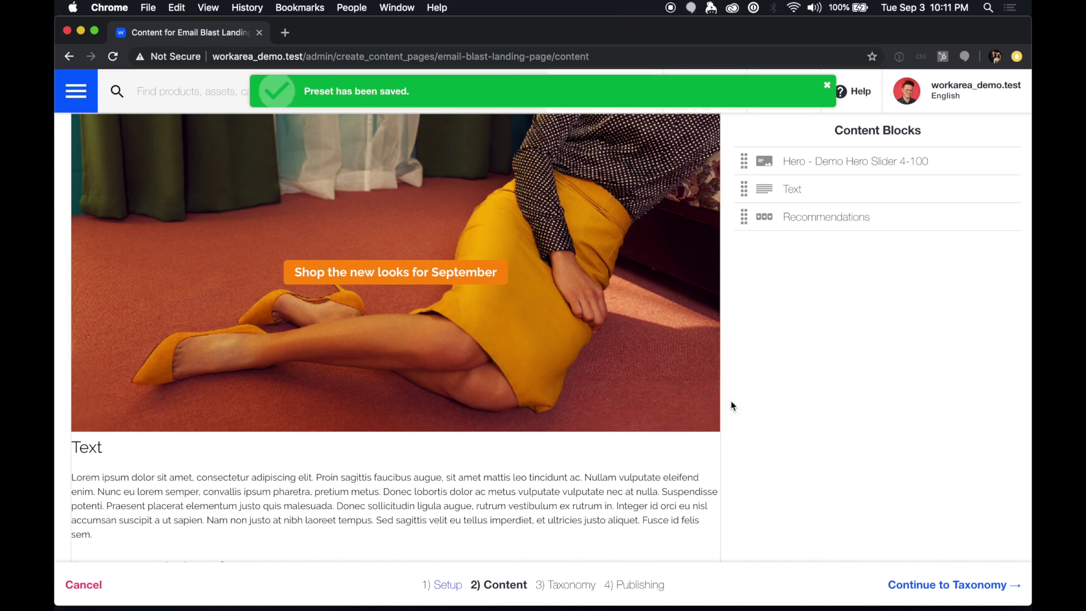
Step: Find the "Text Content for Landing Pages" preset among the choices for a new block between the hero and Text blocks
mouse_move(455, 394)
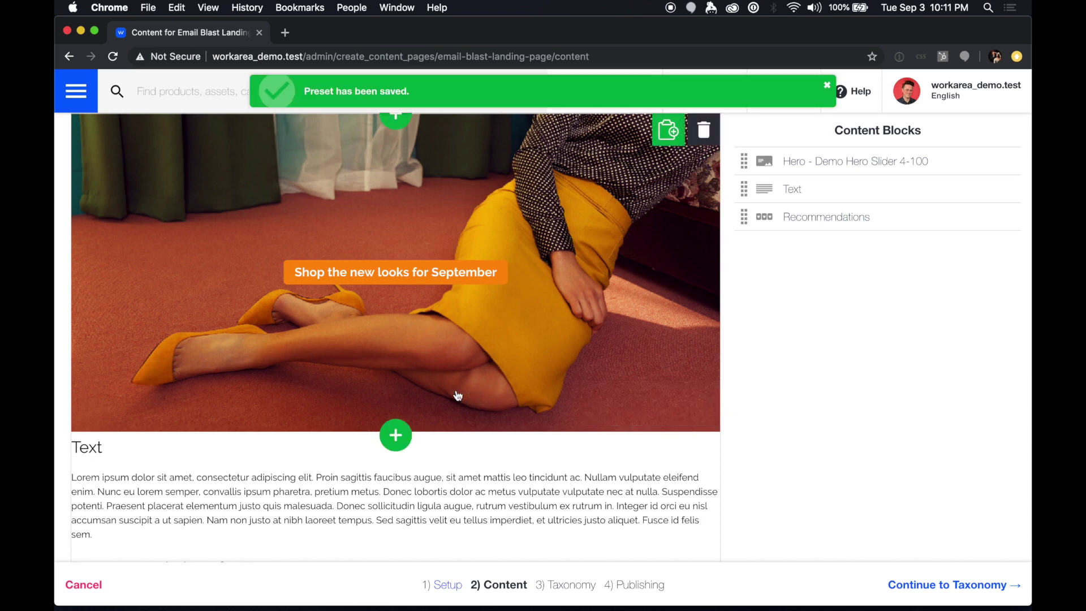
click(404, 440)
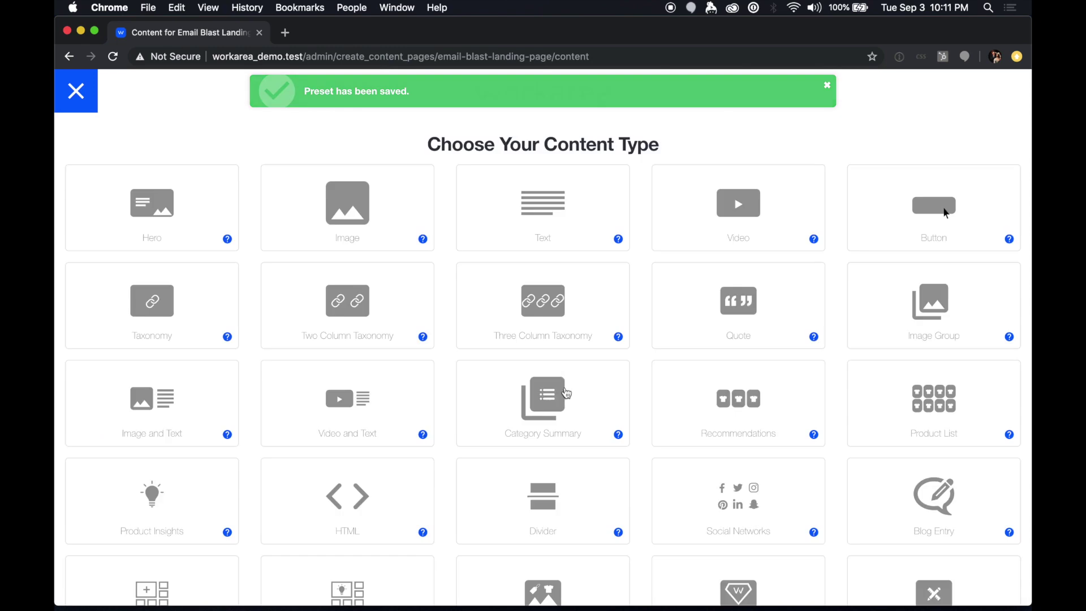
scroll(568, 394, down, 5)
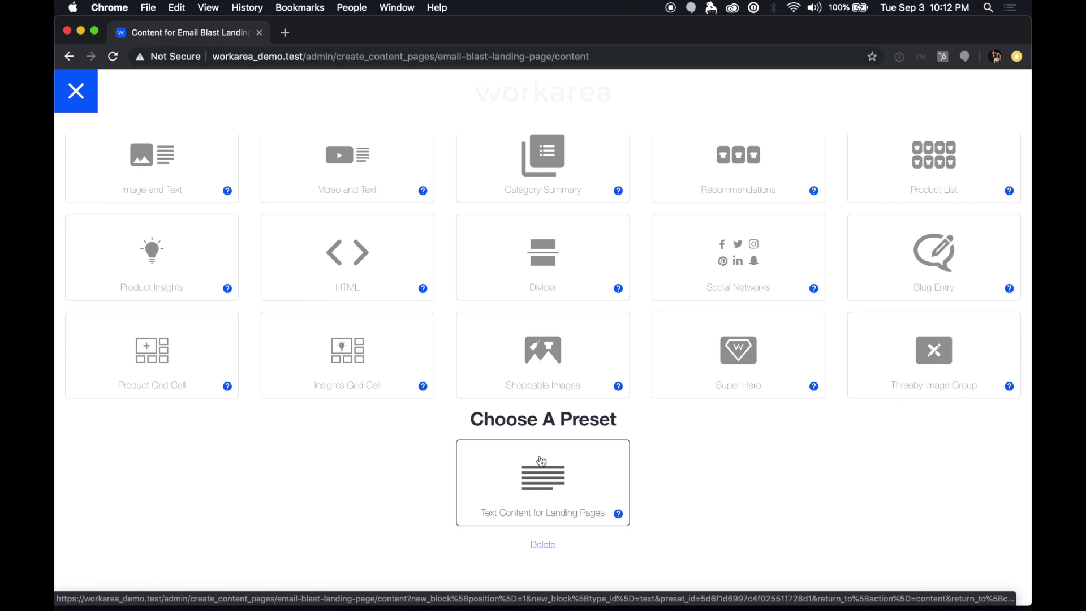
click(541, 461)
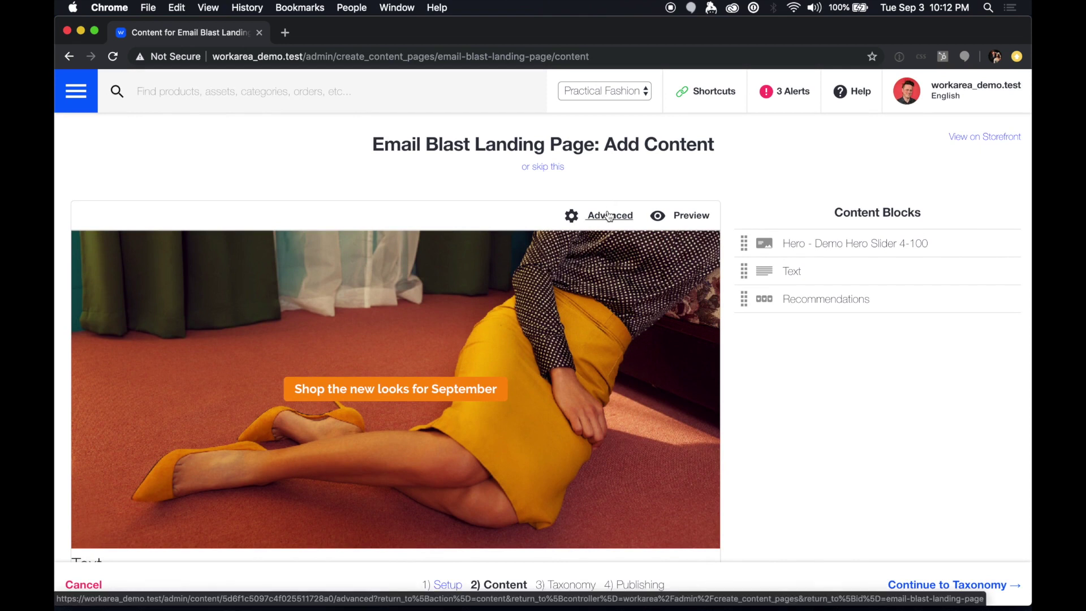
Step: Examine the page's advanced settings for browser title, meta description, CSS, JavaScript and OpenGraph image, and return to content editing
click(608, 215)
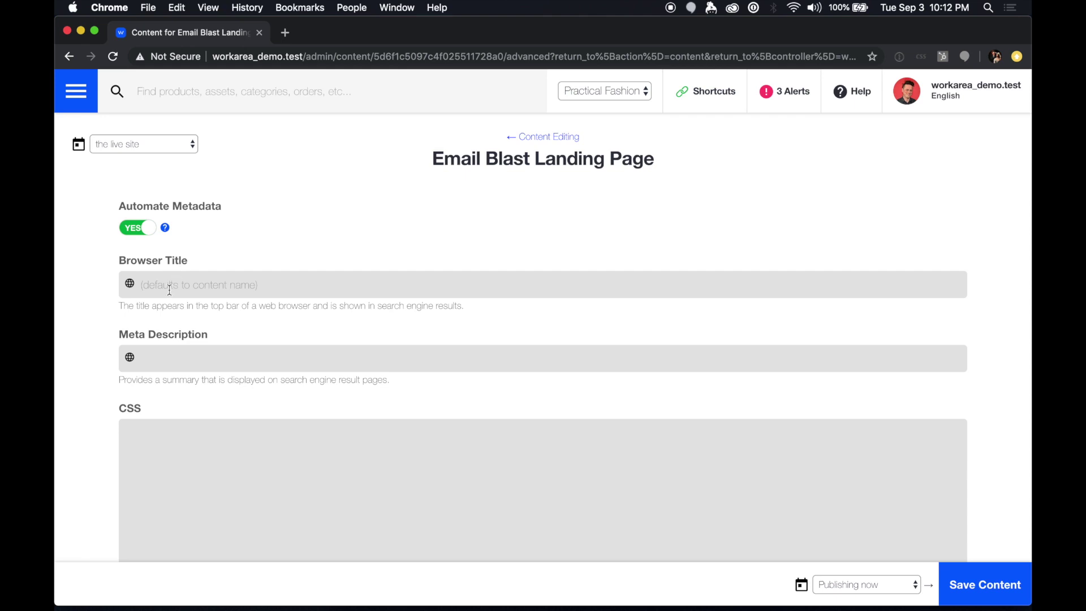
click(169, 289)
click(167, 354)
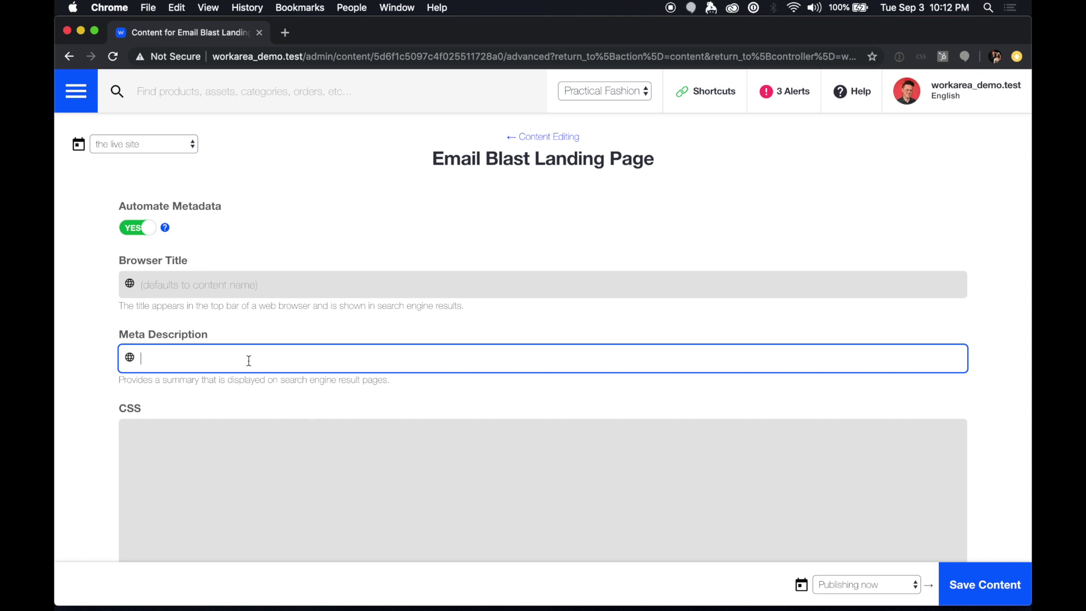
scroll(249, 360, down, 3)
scroll(249, 360, down, 3)
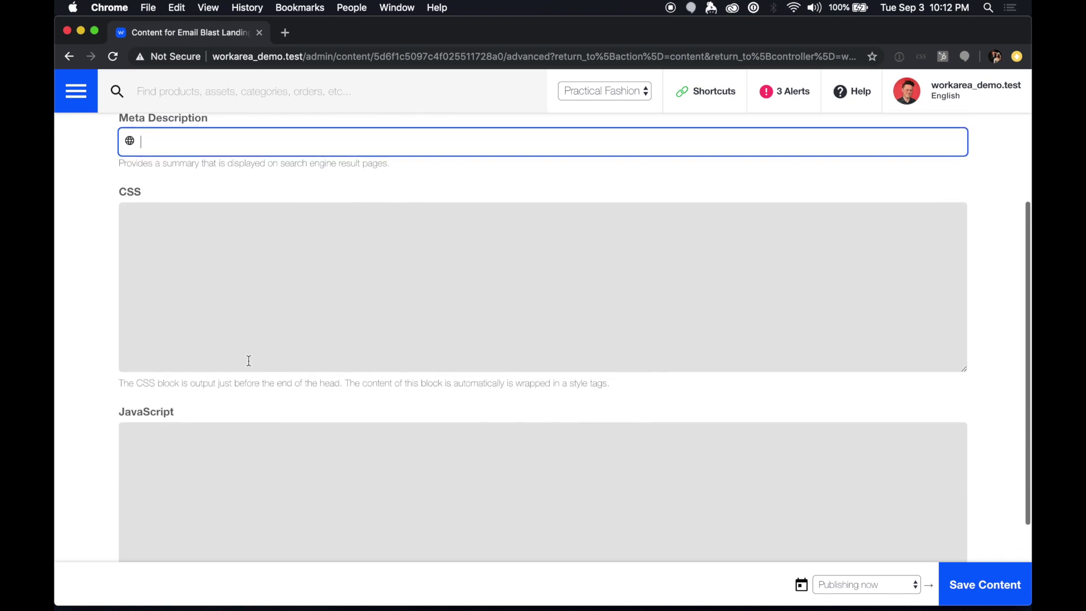
click(243, 292)
click(209, 446)
scroll(209, 447, down, 2)
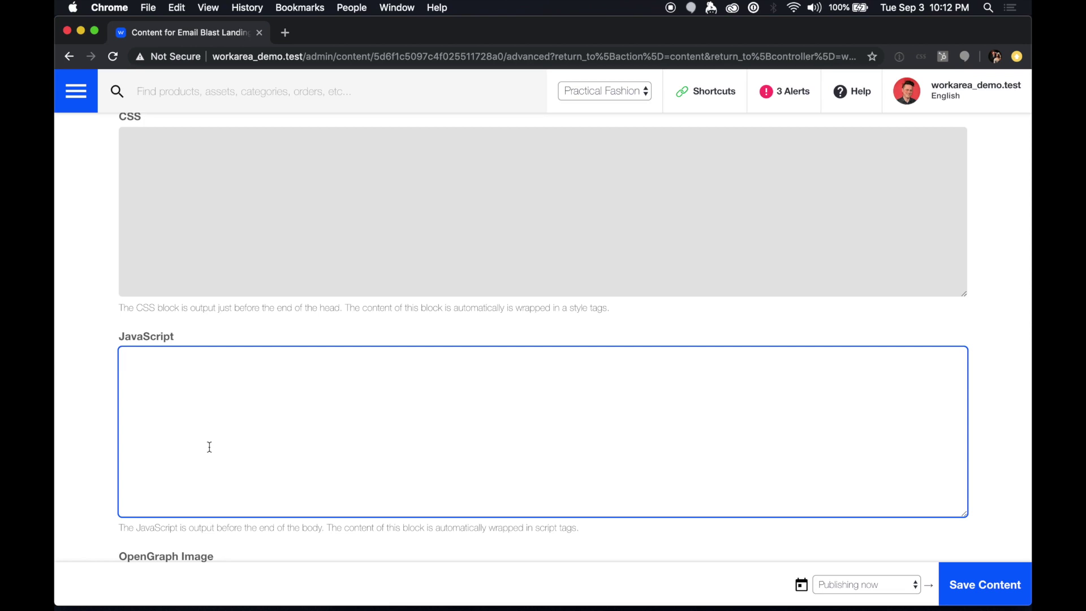
scroll(209, 448, down, 2)
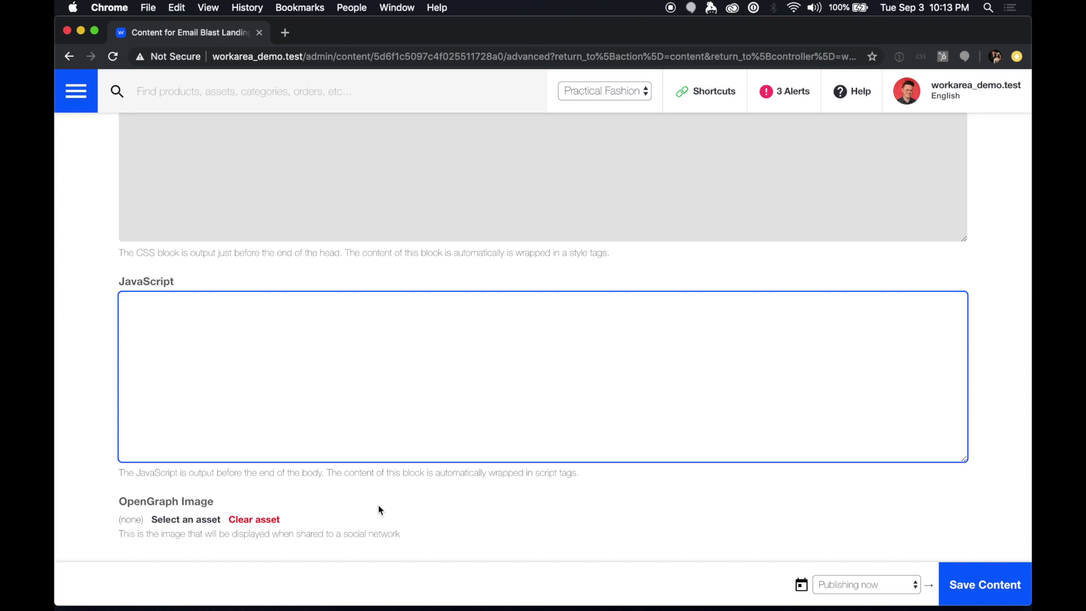
scroll(380, 510, up, 10)
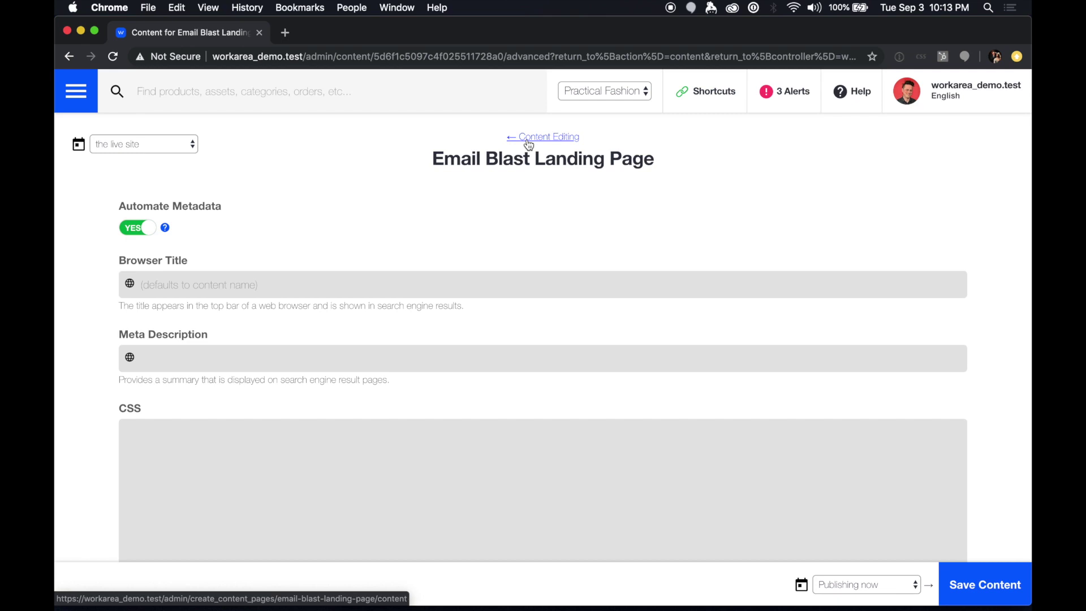
click(528, 145)
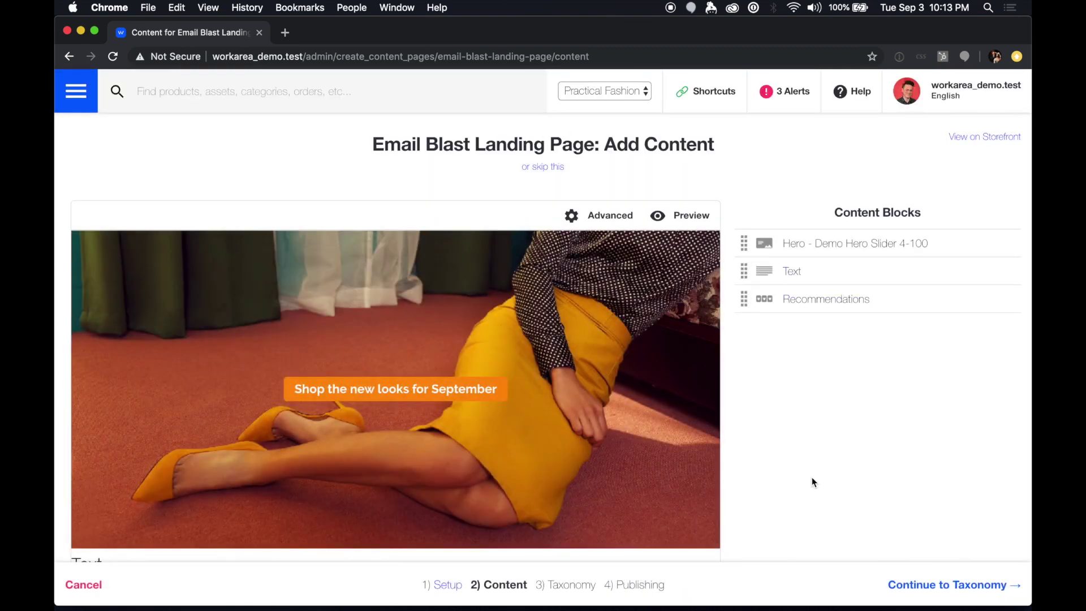
Step: Continue to the taxonomy stage and place Email Blast Landing Page between Men's and Women's under Home
click(929, 579)
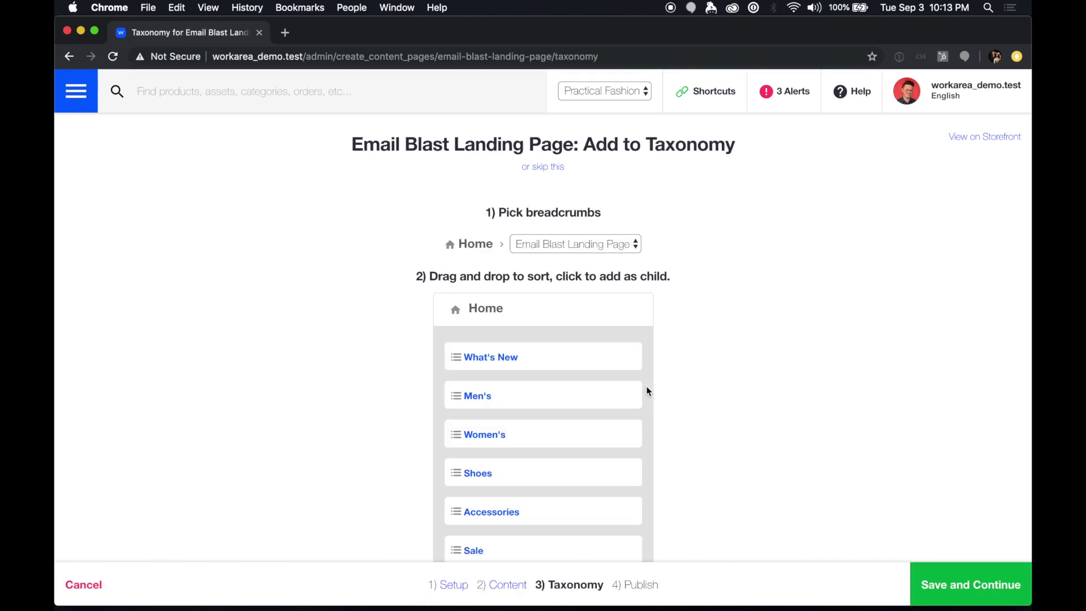
scroll(646, 386, down, 5)
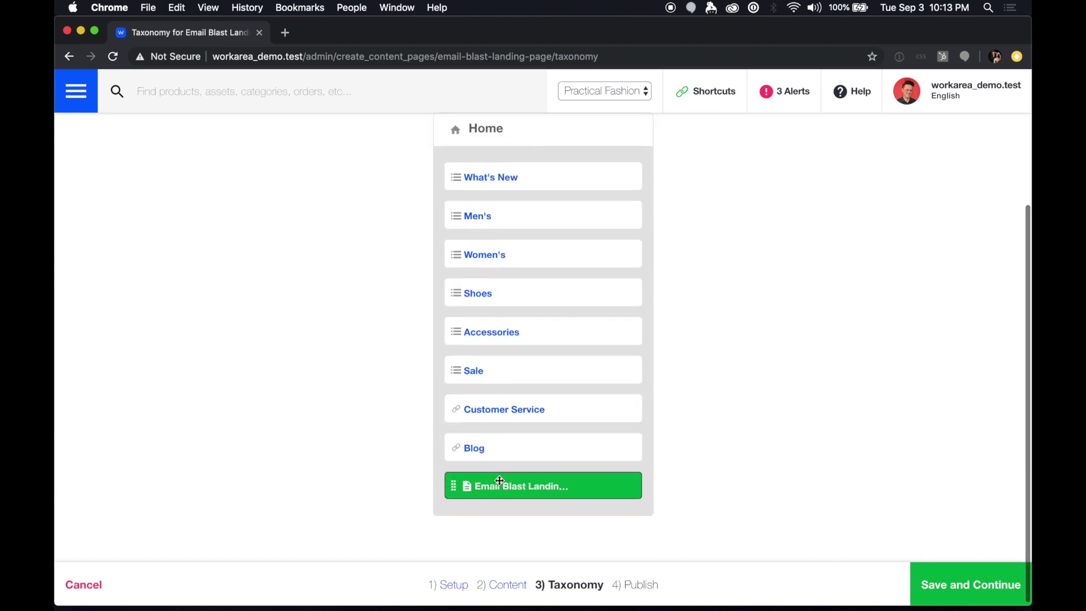
drag(500, 478, 494, 277)
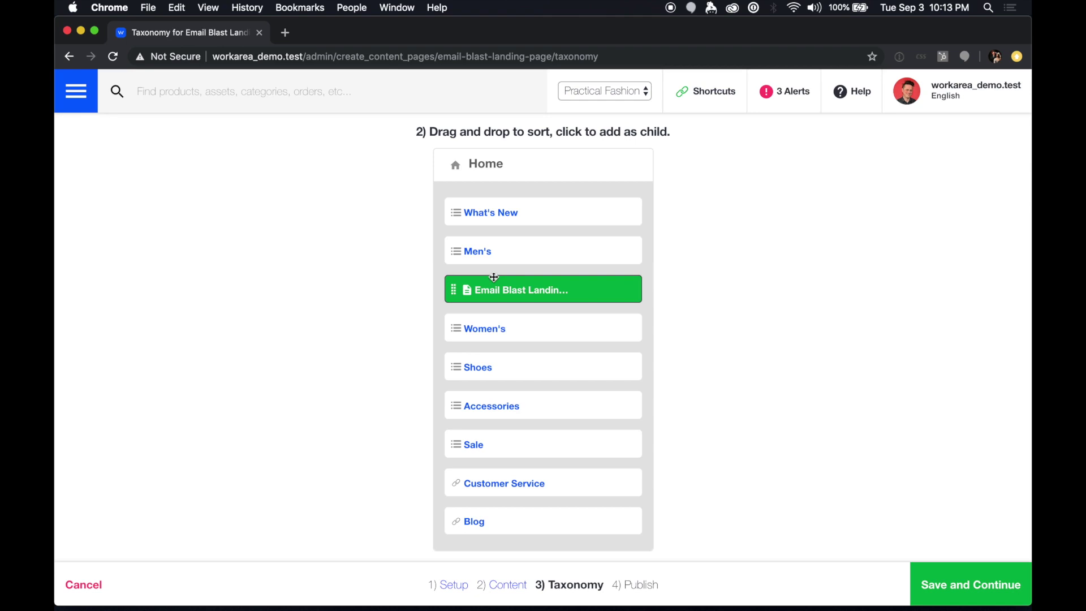
scroll(669, 283, up, 5)
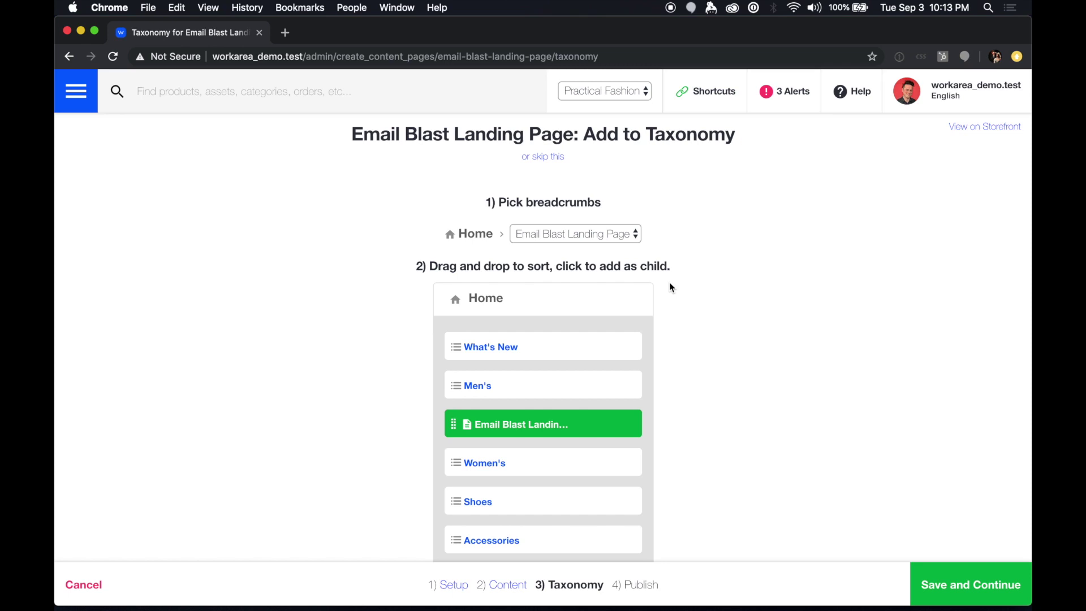
scroll(577, 355, down, 5)
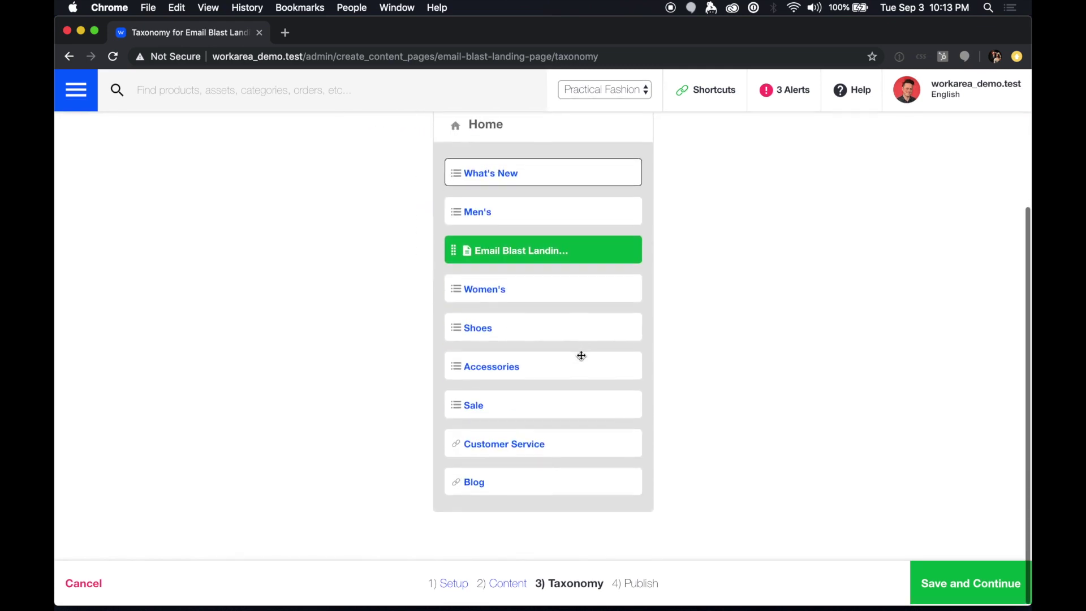
Step: Try nesting Email Blast Landing Page under Shipping Policy in Customer Service, and skip the taxonomy stage without saving that placement
click(528, 439)
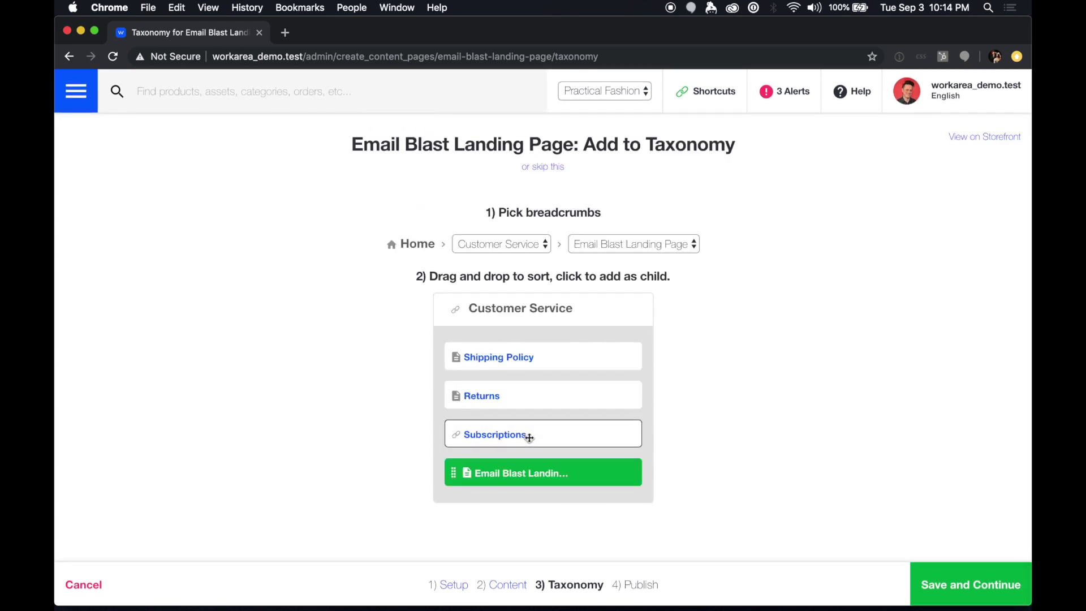
click(506, 357)
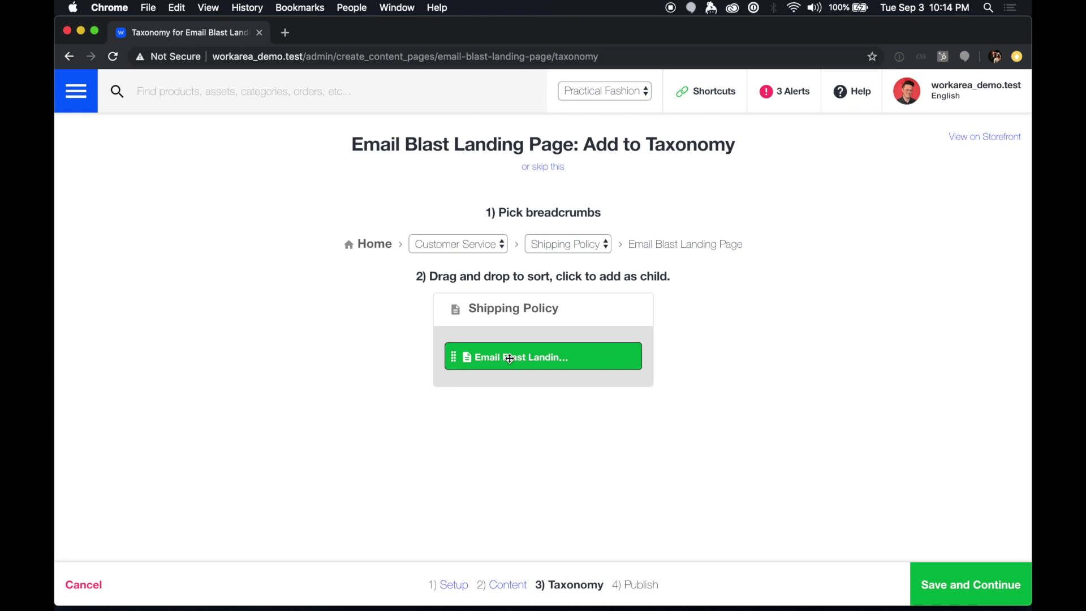
click(557, 168)
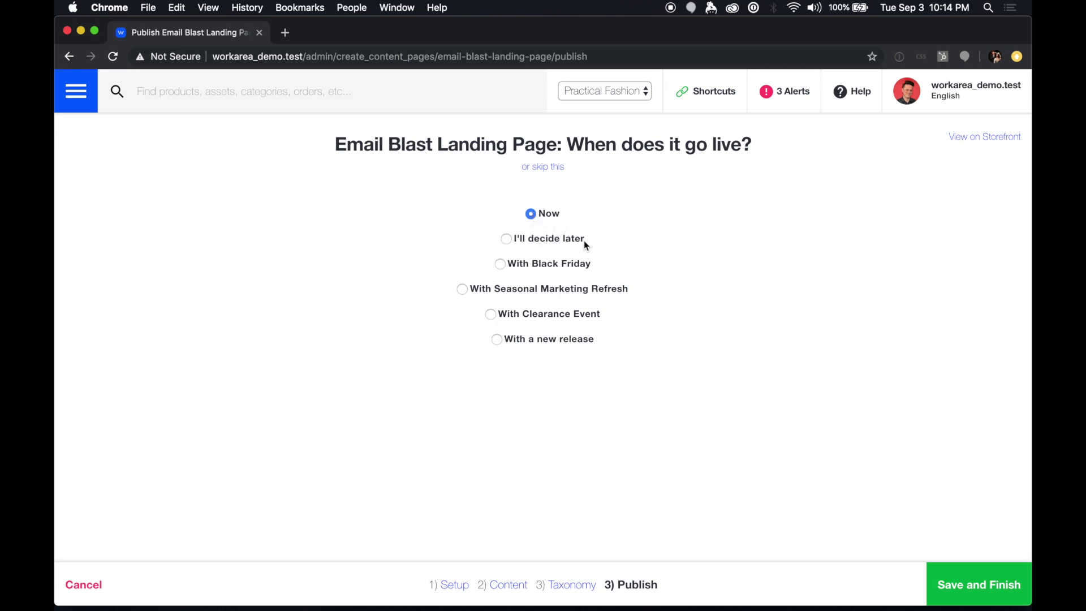
Step: Set the landing page to go live with a new release named "Fall Sale"
click(497, 341)
scroll(716, 321, down, 5)
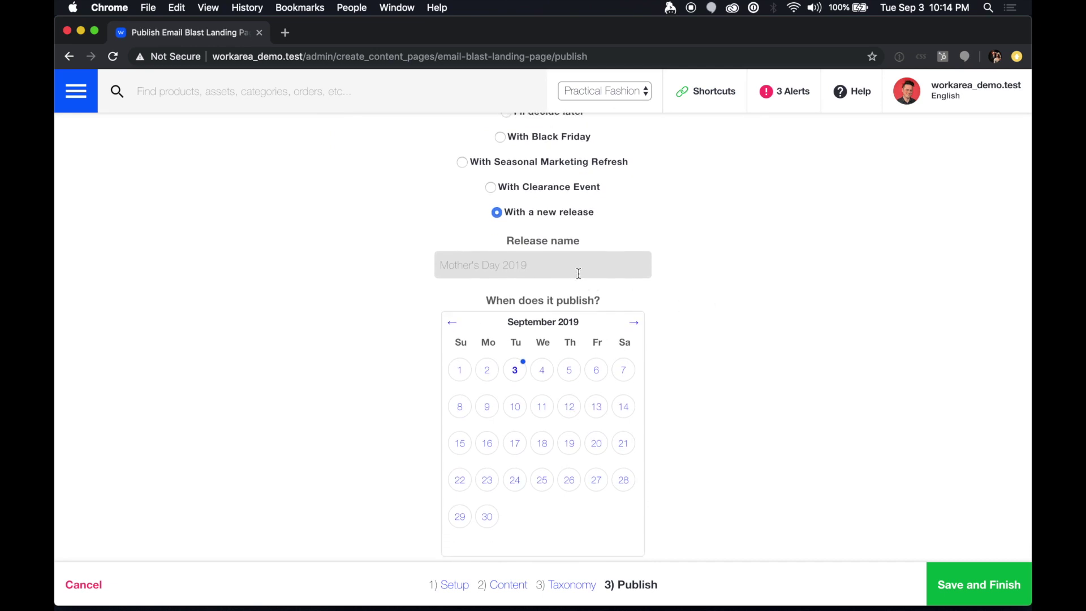
click(578, 273)
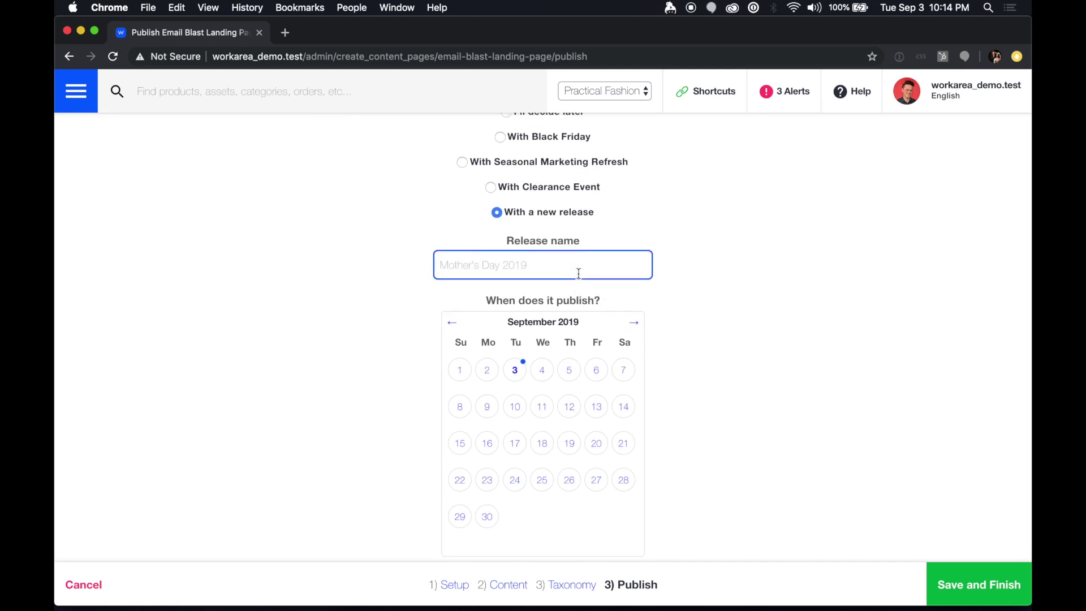
text(Fall Sale)
scroll(699, 304, down, 2)
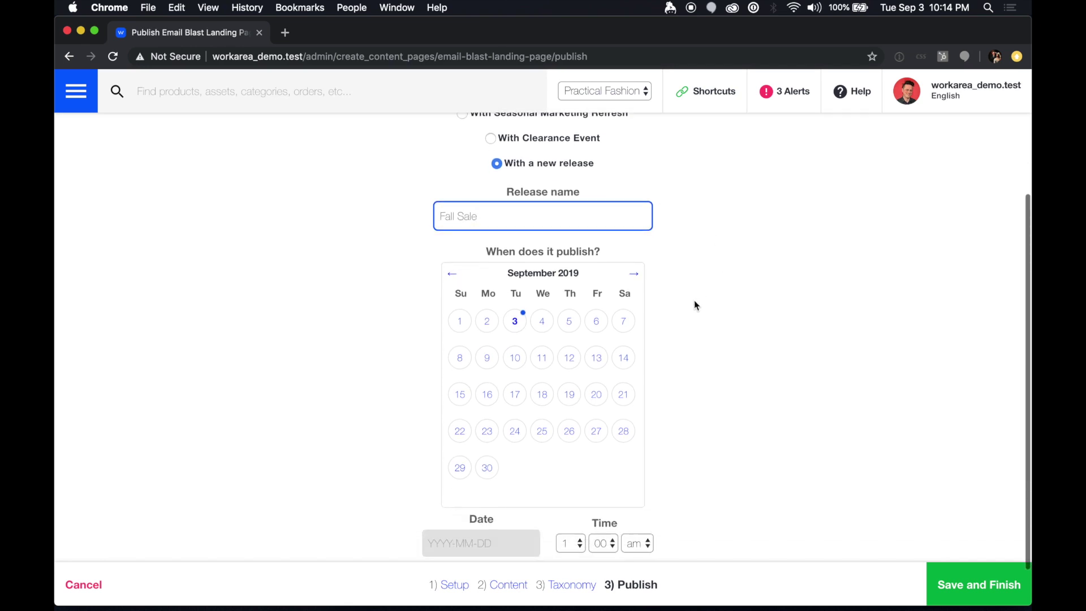
Step: Schedule the release to publish on 2019-09-16, choose its hour, and finish creating the page
click(487, 395)
scroll(744, 328, down, 2)
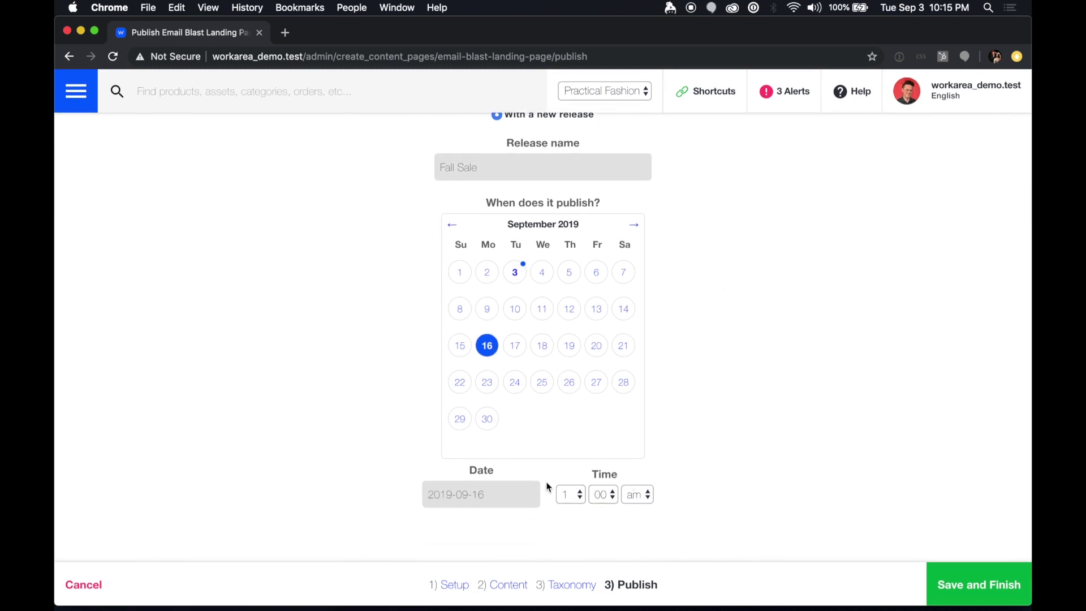
click(566, 492)
click(568, 510)
click(943, 575)
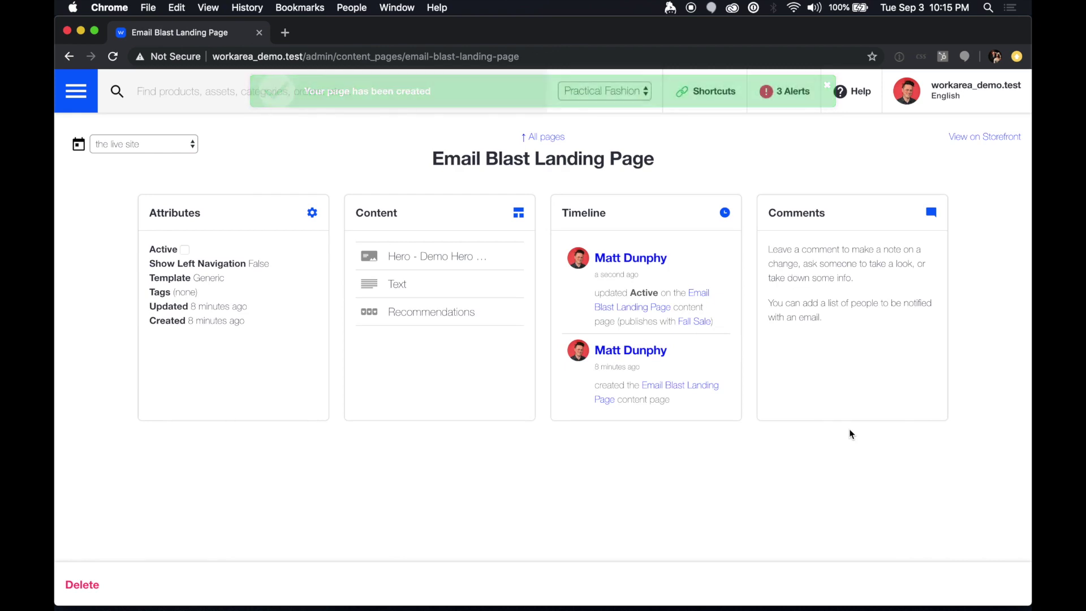
Step: View the landing page as part of the Fall Sale release and check its Active attribute
mouse_move(445, 296)
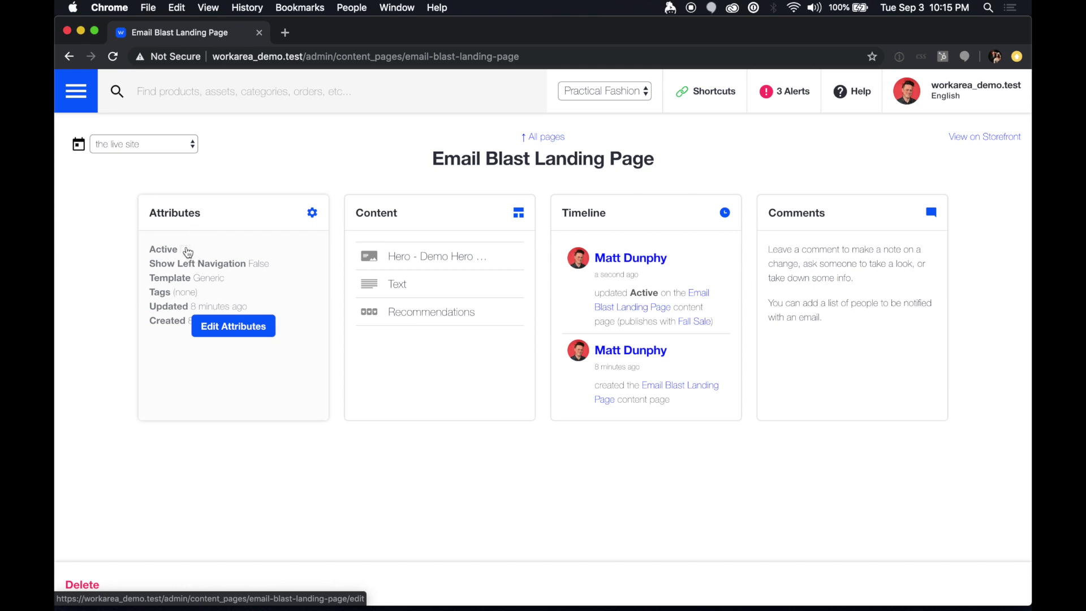
click(181, 143)
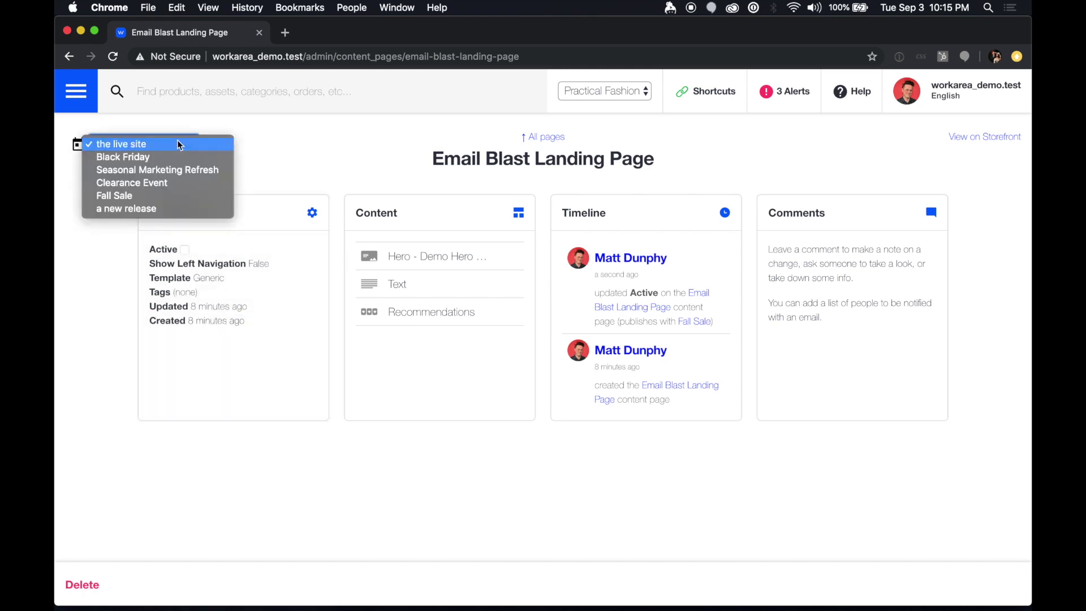
click(159, 198)
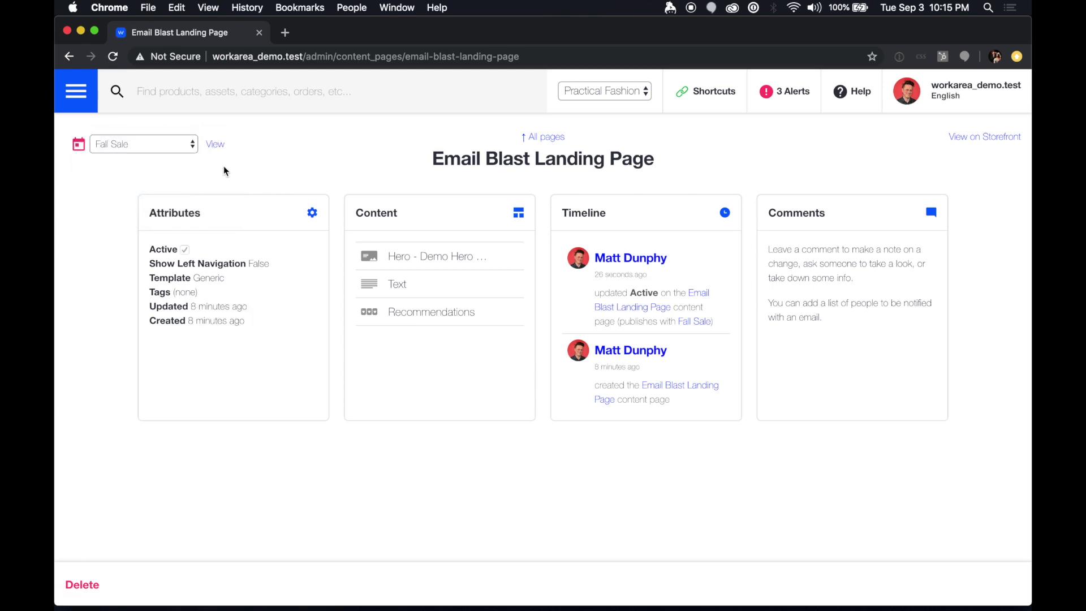
mouse_move(185, 259)
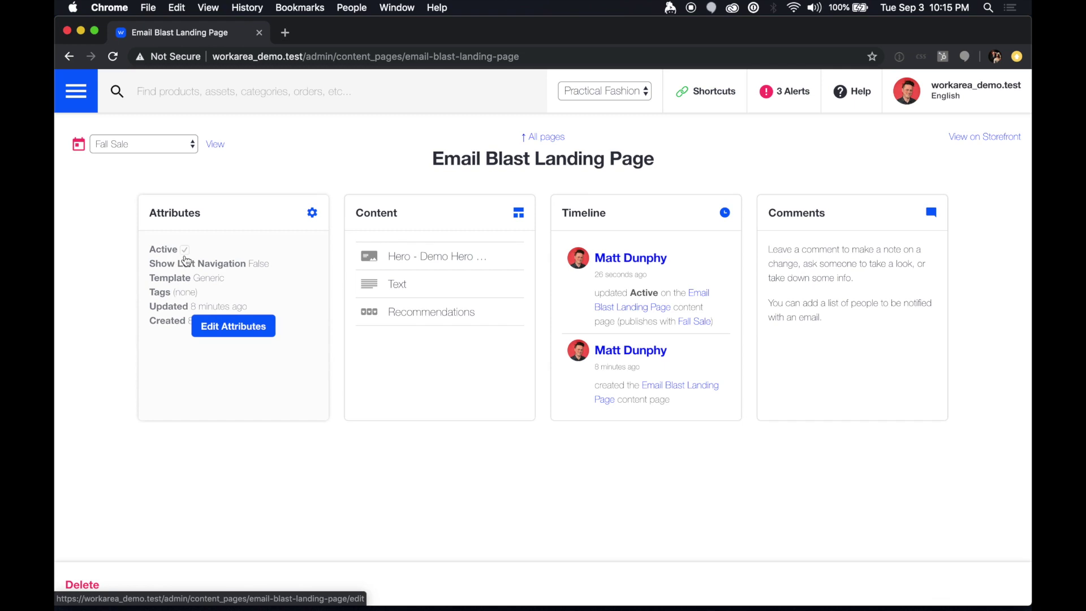
Step: Start a new comment on the landing page reading "Please make sure to add text to the content on the page."
mouse_move(809, 265)
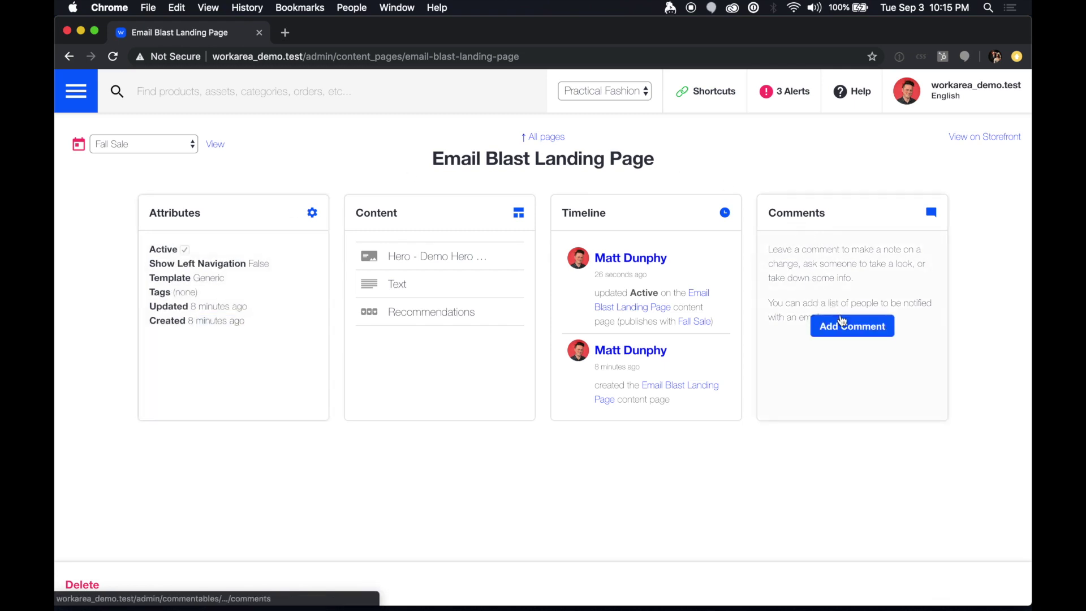
click(841, 323)
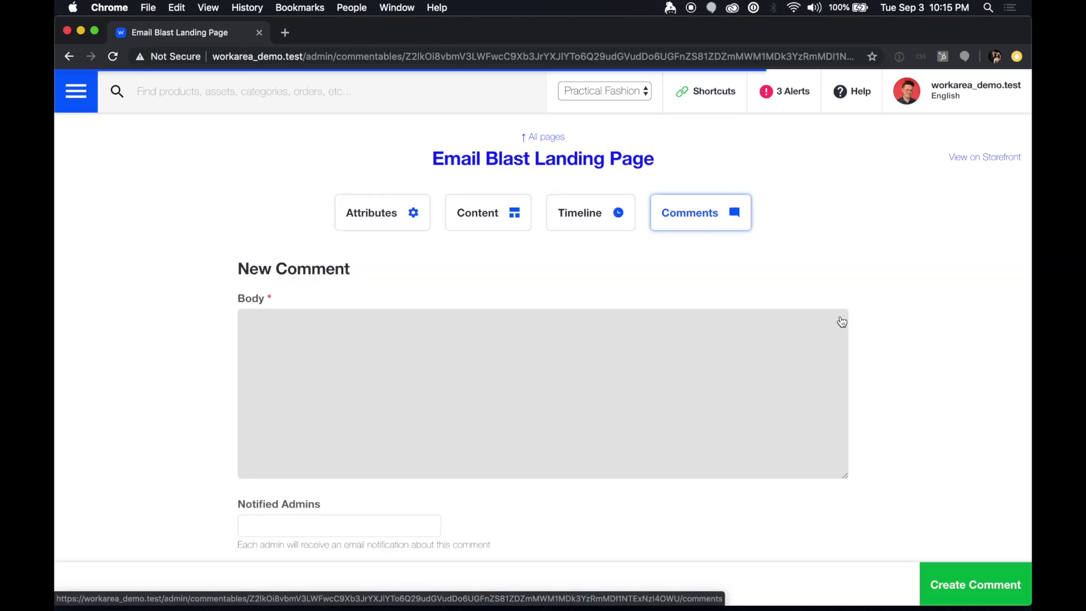
click(443, 419)
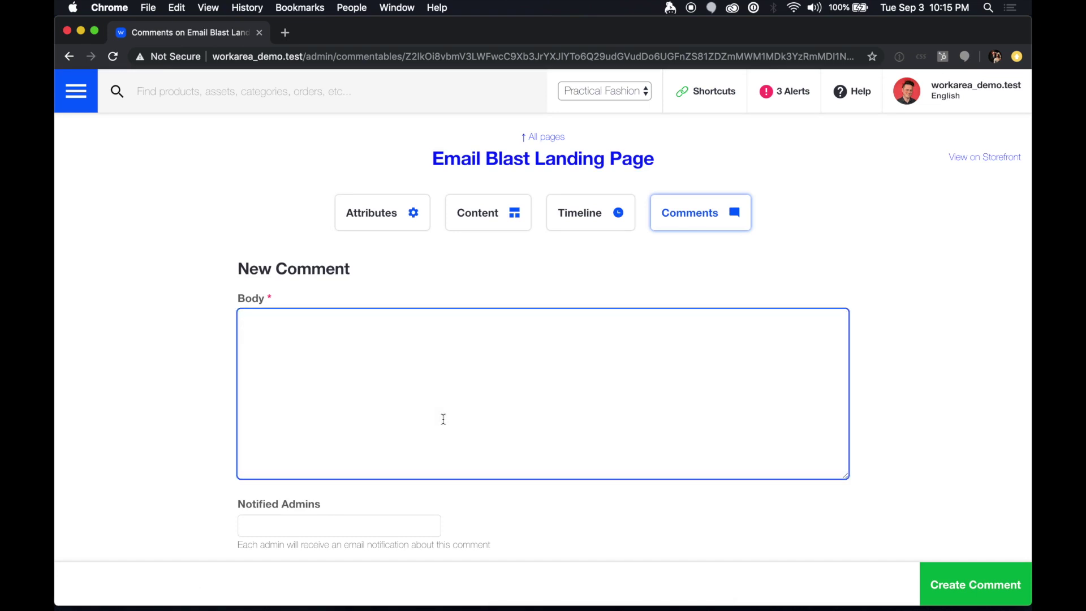
text(Please make sure to add text )
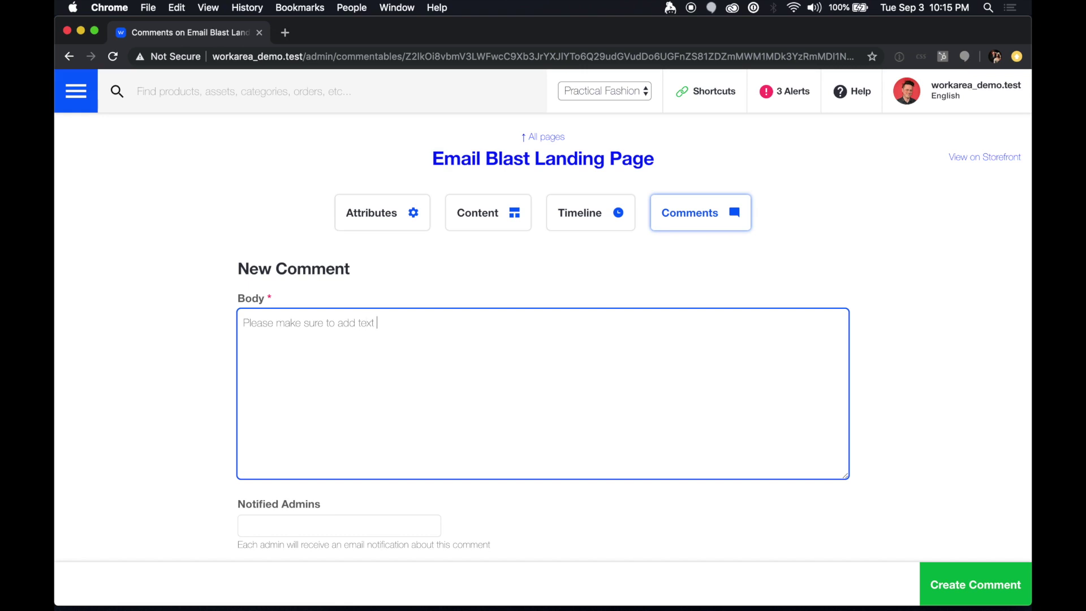
text(.to the content on the page)
double_click(378, 323)
key(BackSpace)
key(super+Right)
text(.)
scroll(543, 340, down, 1)
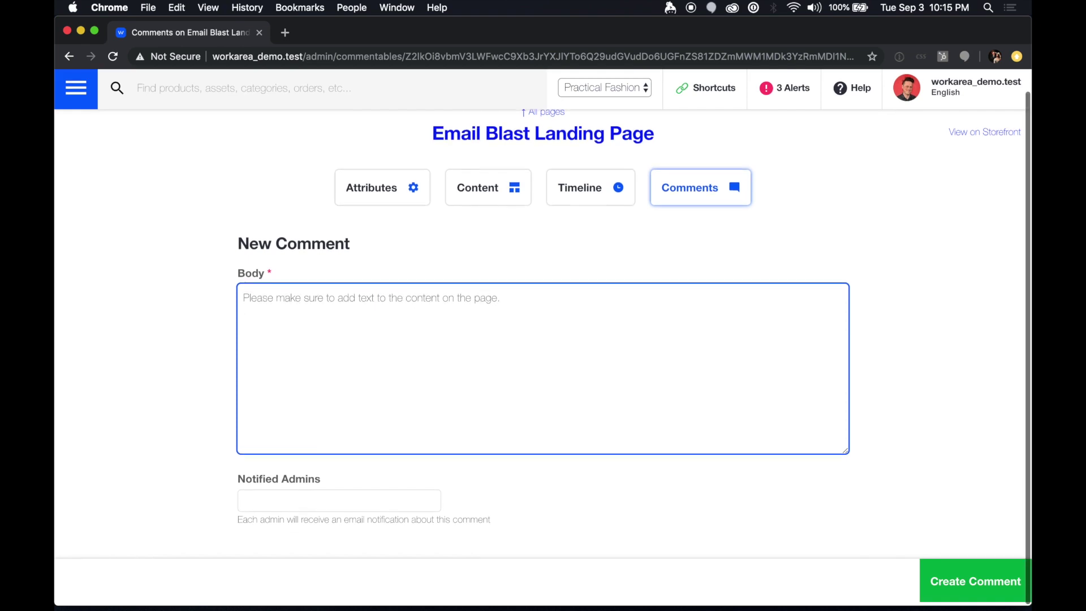
Step: Add the first suggested admin to the comment's notified admins and create the comment
click(298, 508)
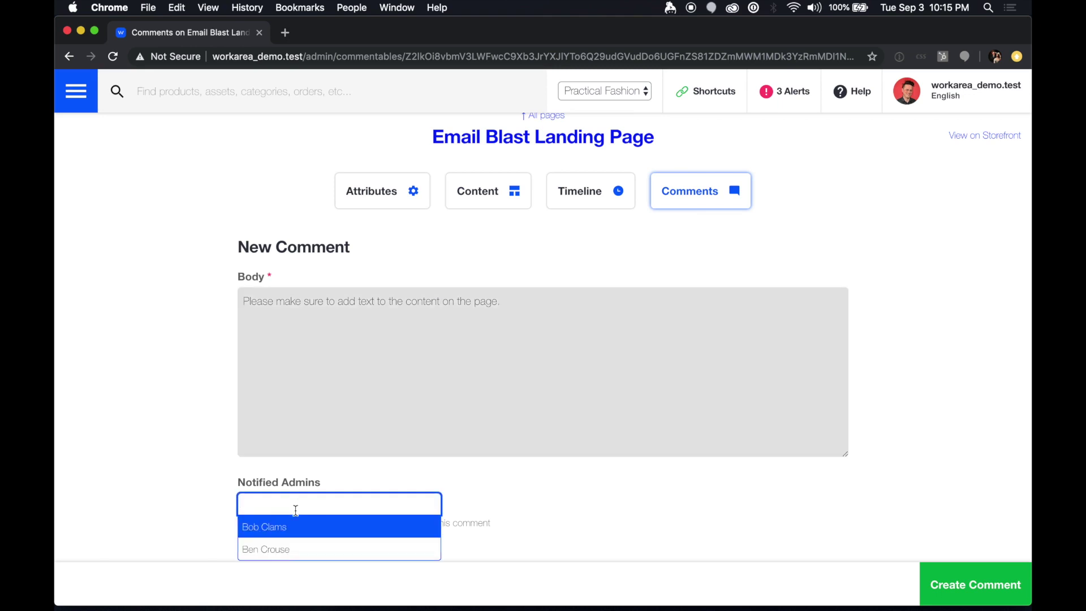
click(282, 528)
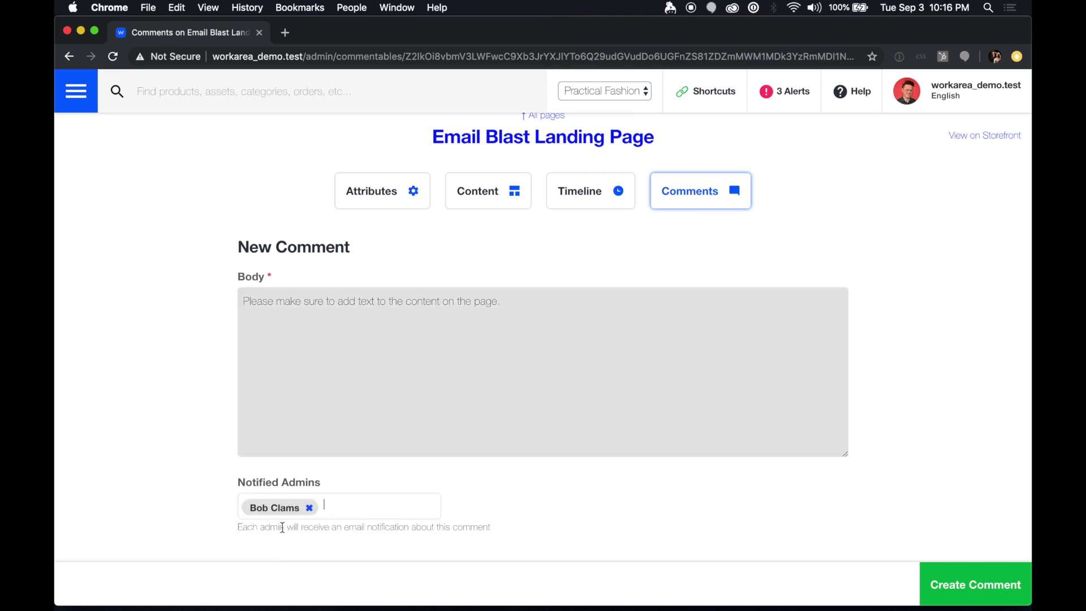
click(986, 591)
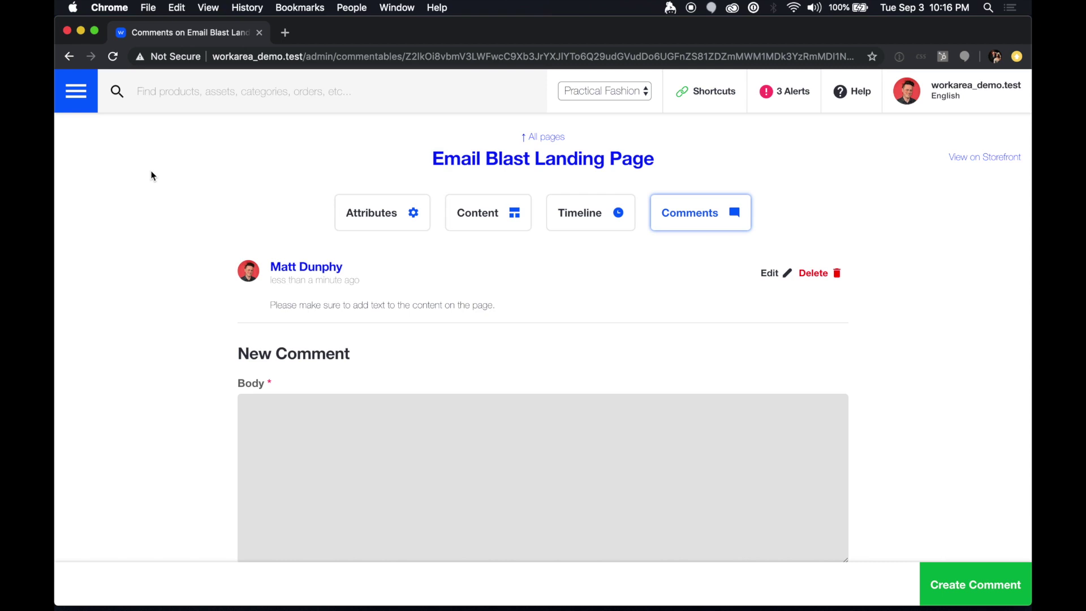
Step: Create a new catalog category named "Men's Suits" and continue to its products stage
click(63, 103)
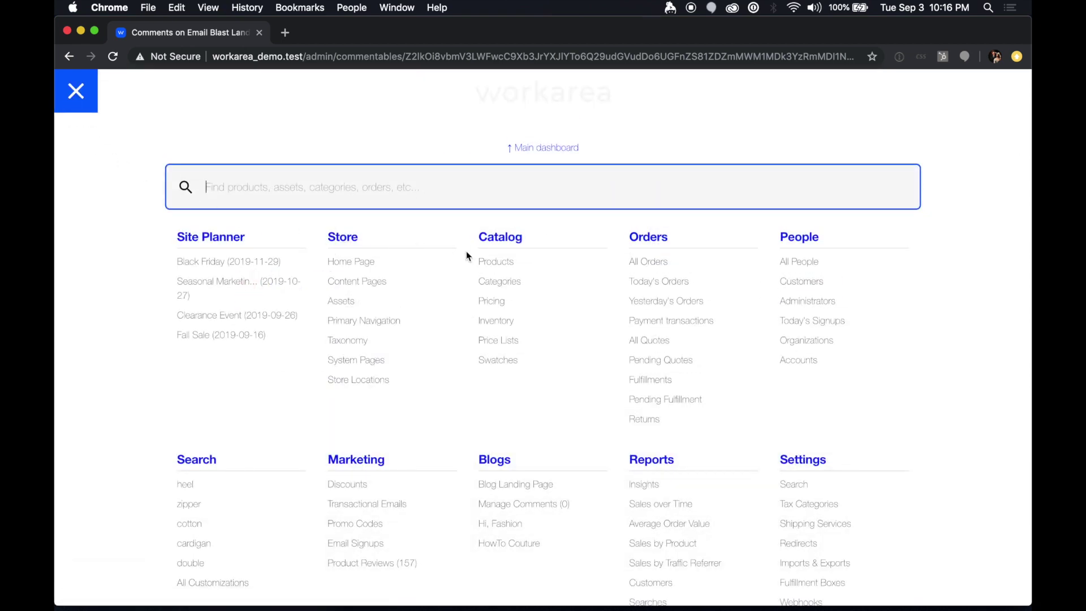
click(499, 283)
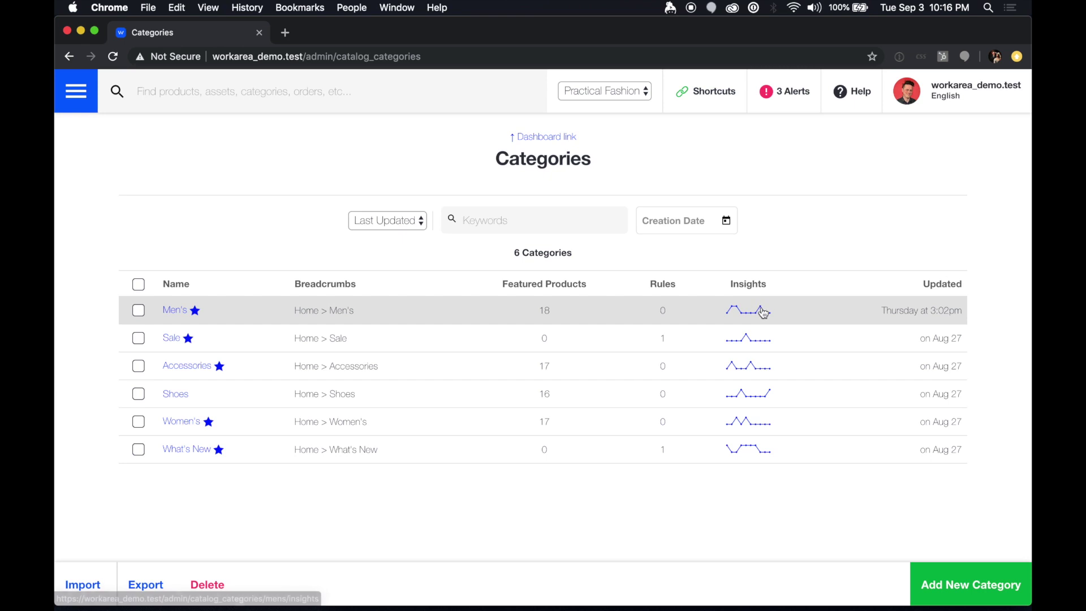
mouse_move(763, 313)
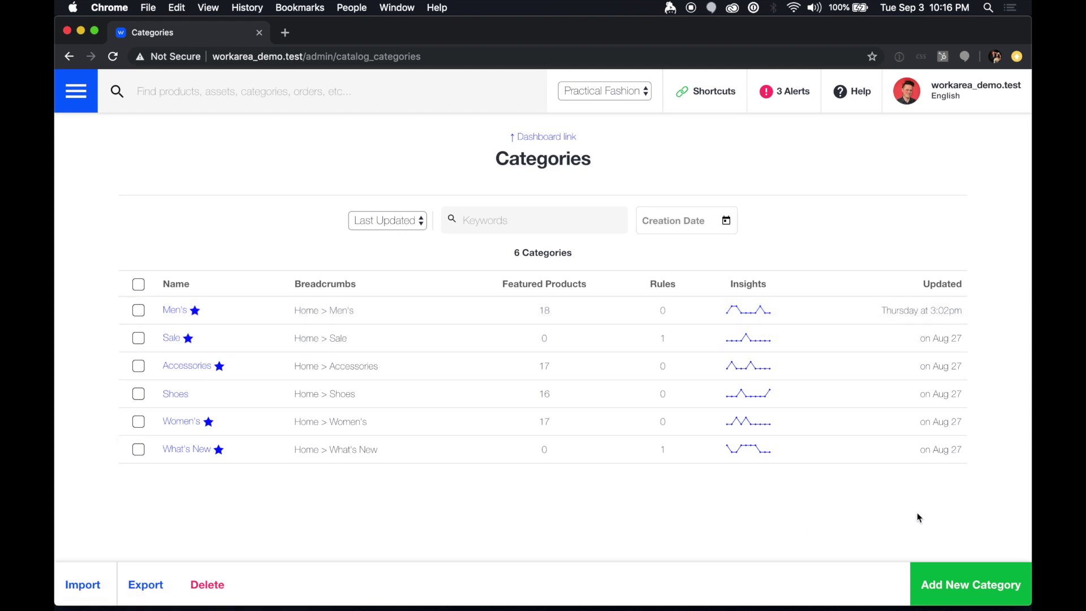
click(945, 586)
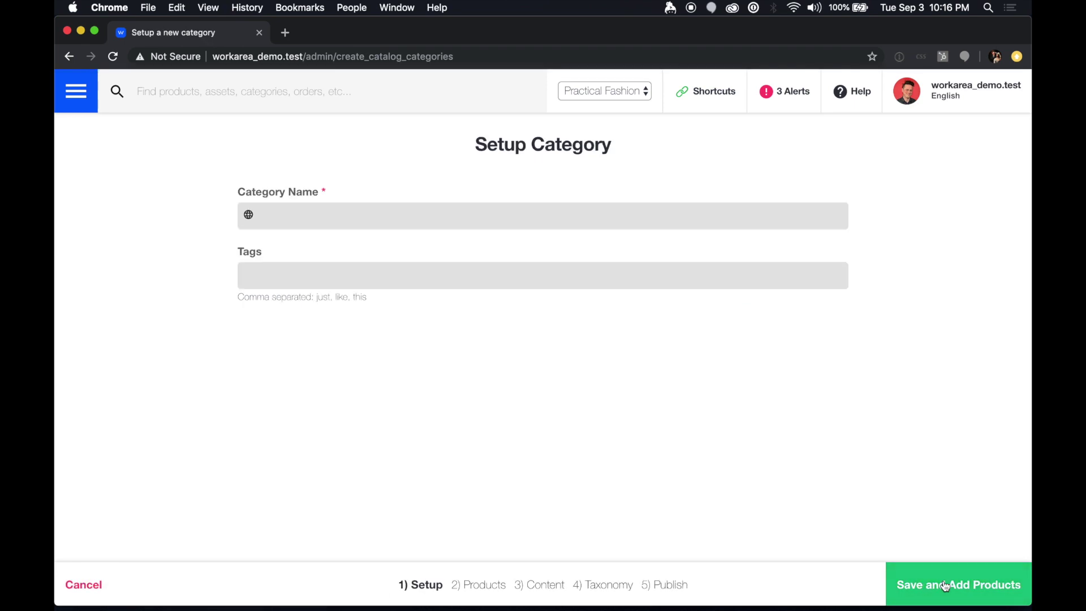
click(493, 225)
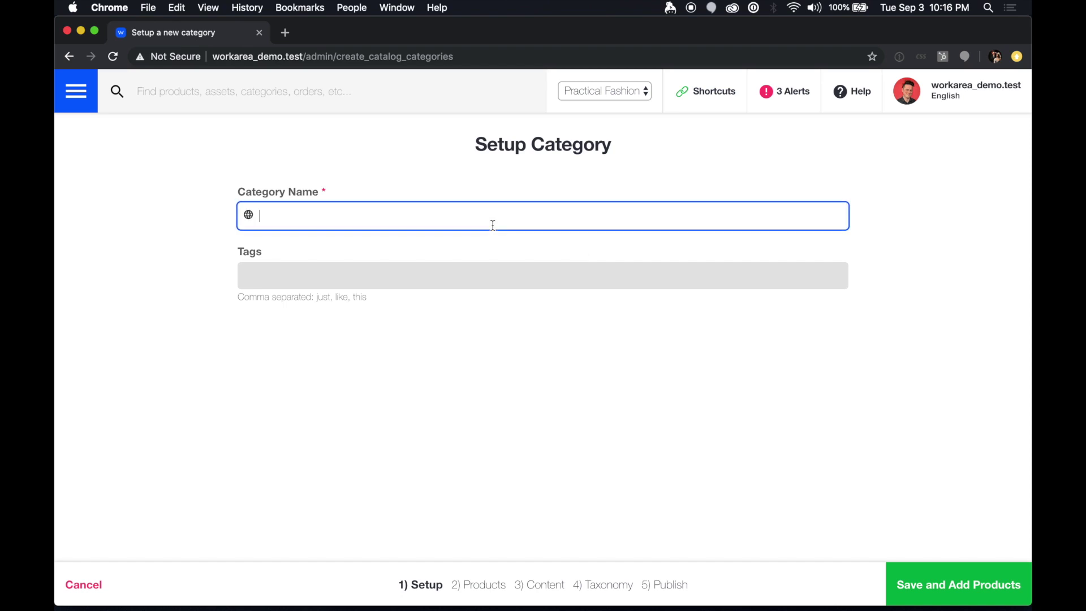
text(S)
key(BackSpace)
text(Men's Suits)
click(948, 578)
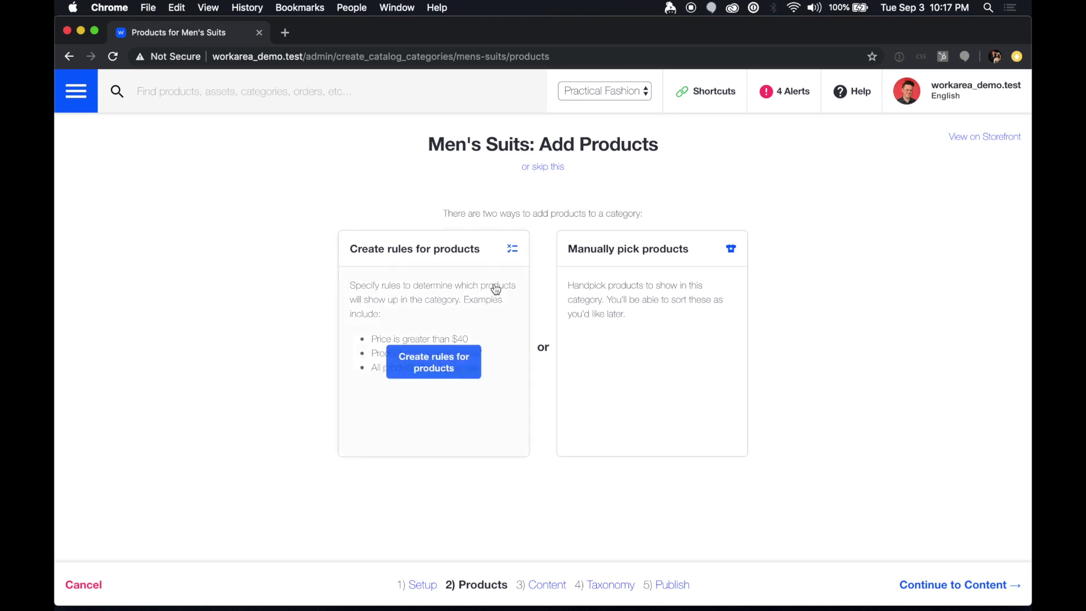
Step: Choose rule-based product selection for Men's Suits and save a rule requiring the category to equal Men's
mouse_move(661, 276)
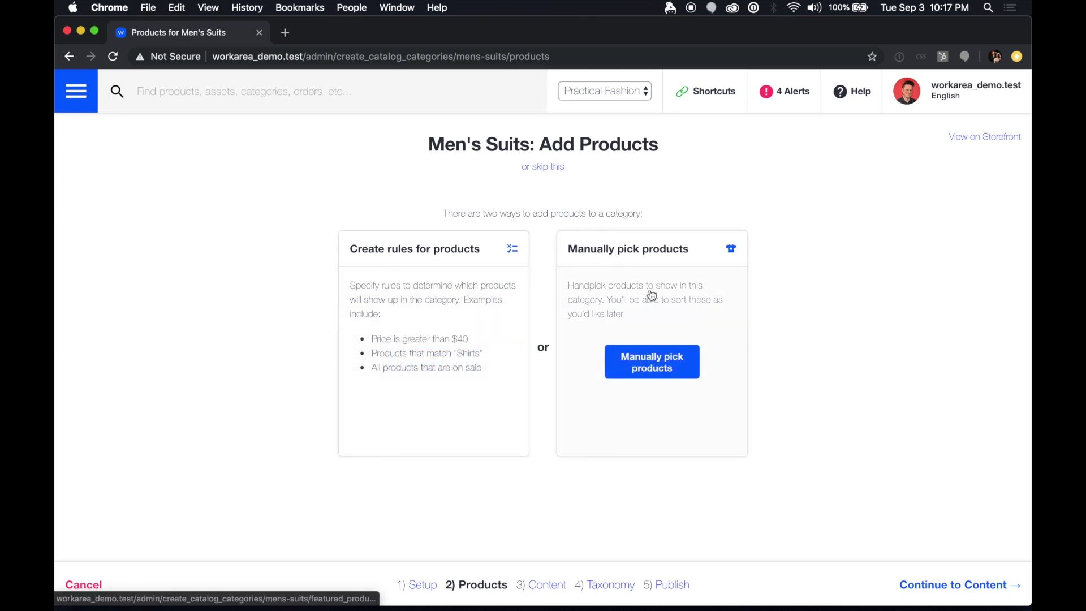
mouse_move(496, 345)
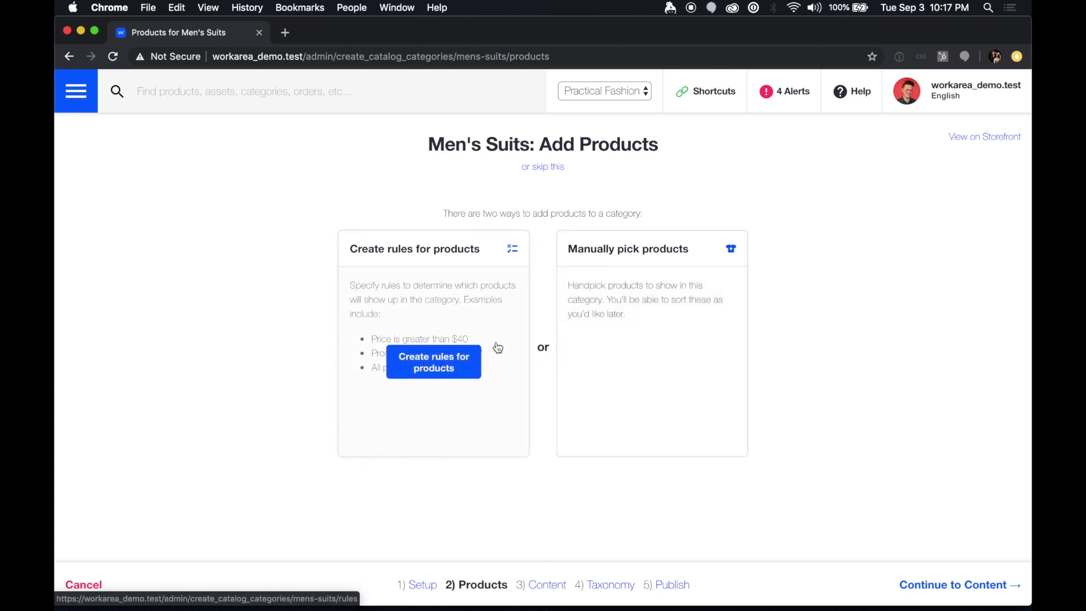
click(488, 334)
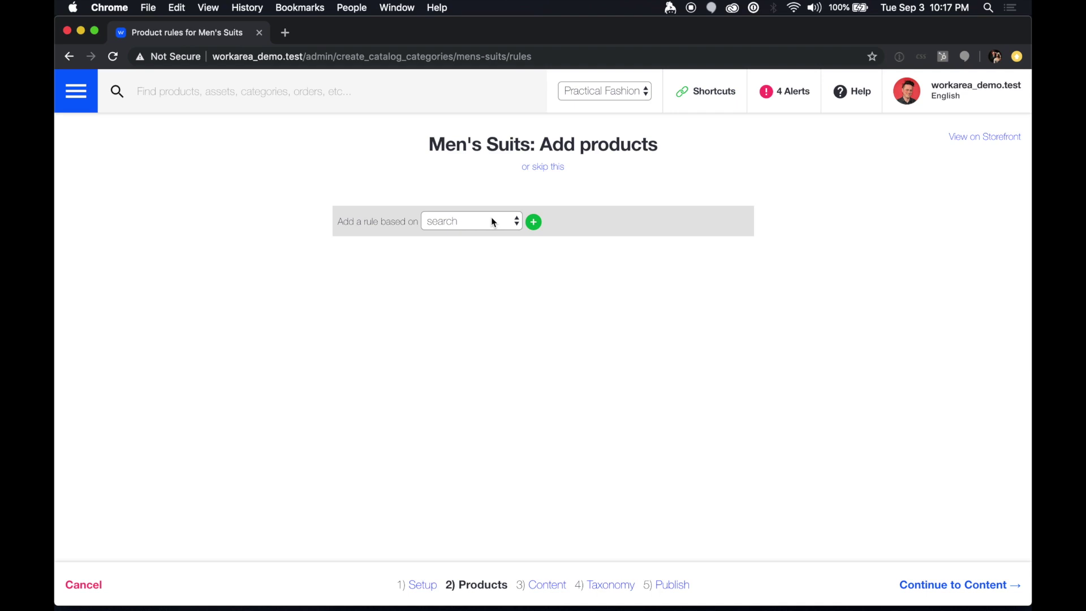
click(493, 222)
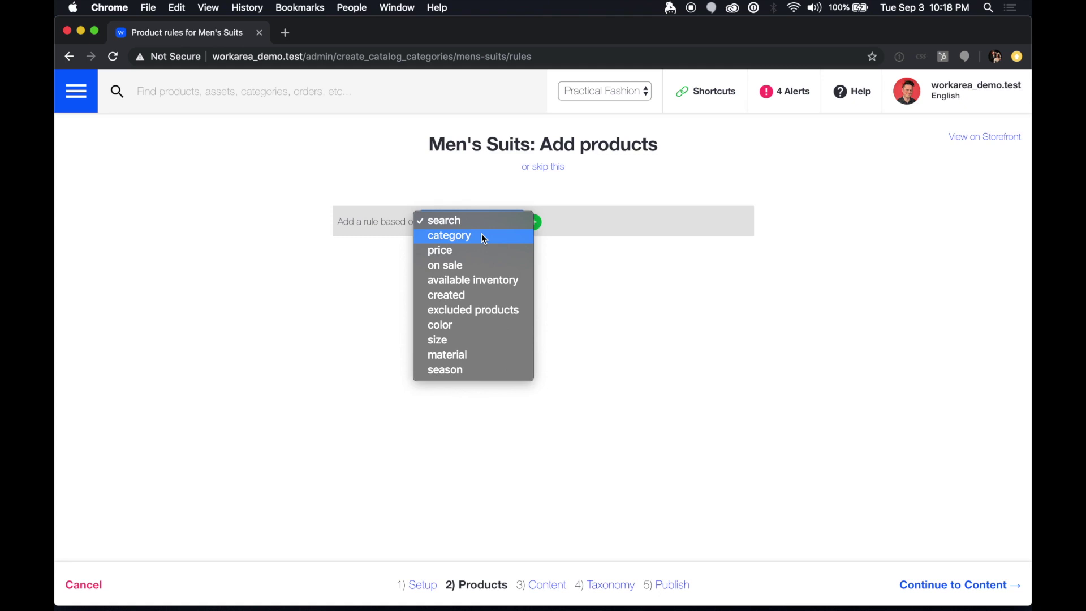
click(482, 235)
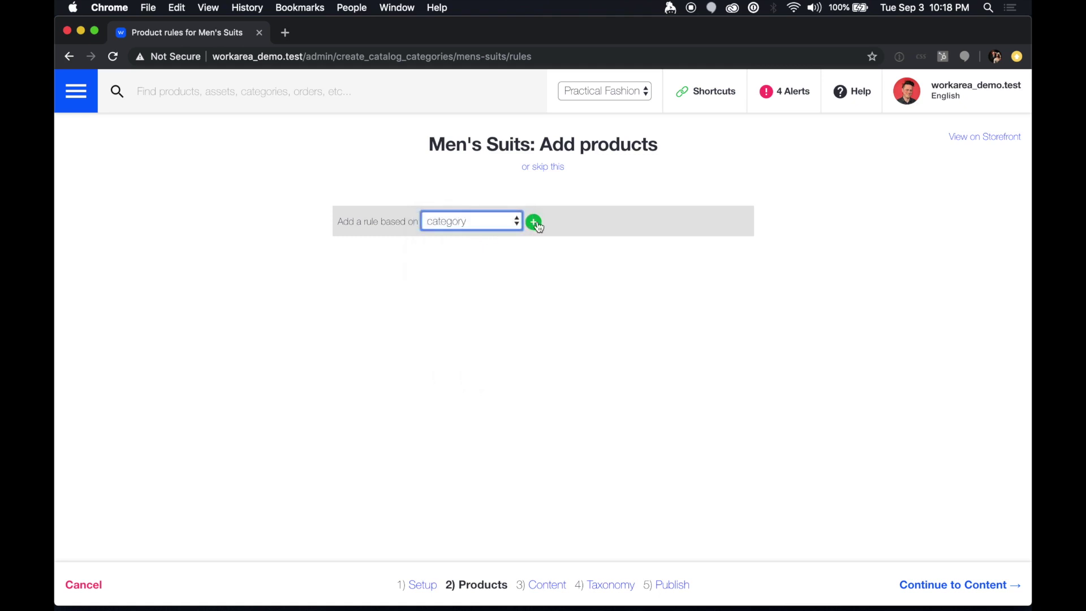
click(534, 222)
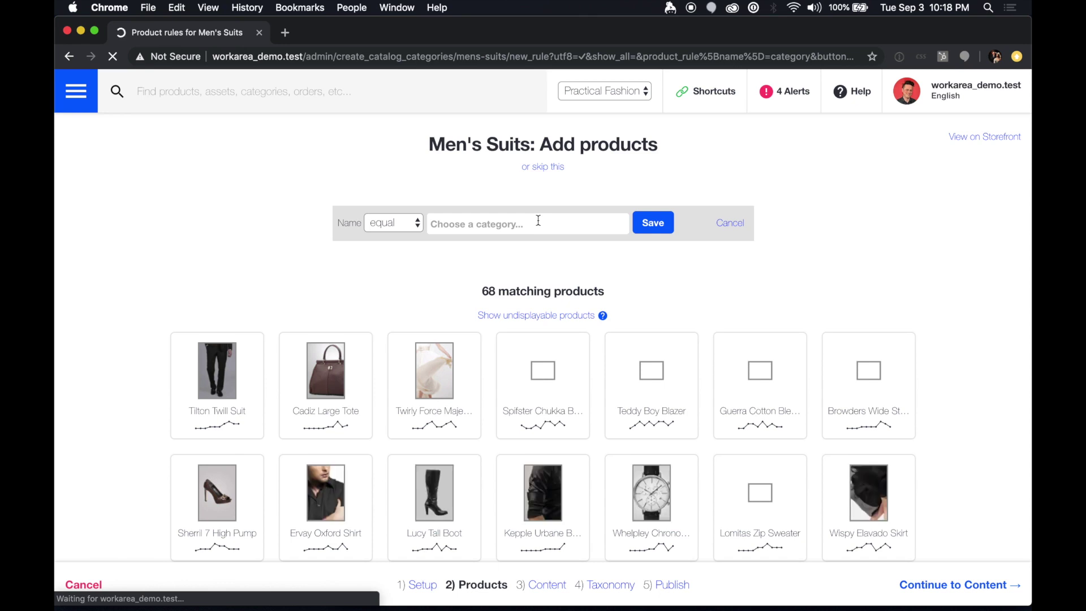
click(538, 220)
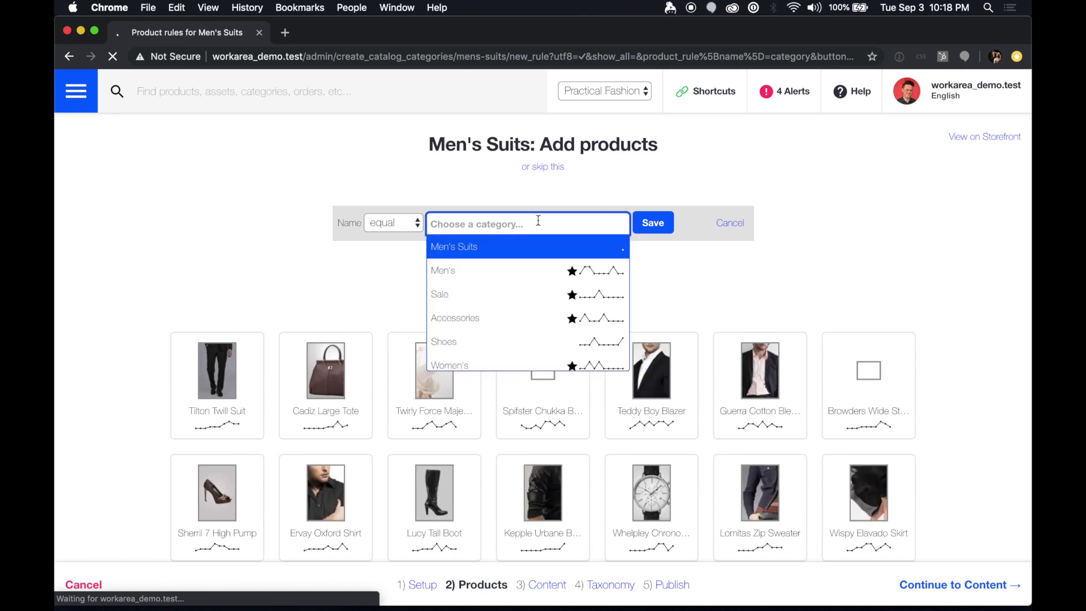
click(484, 276)
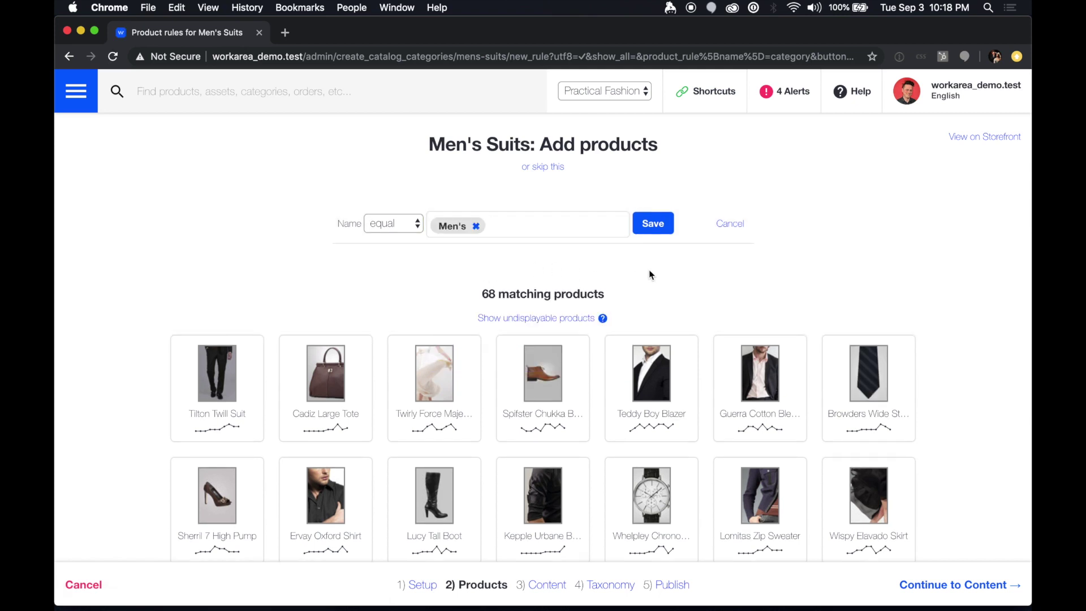
click(656, 224)
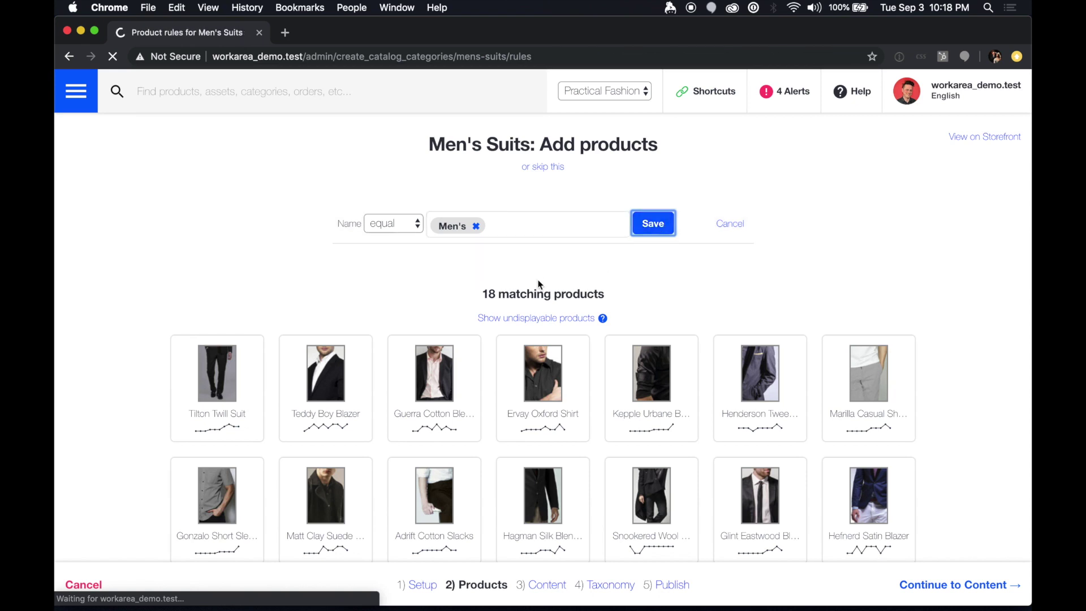
Step: Add and save a search-based product rule requiring Men's Suits products to match "suit"
click(477, 249)
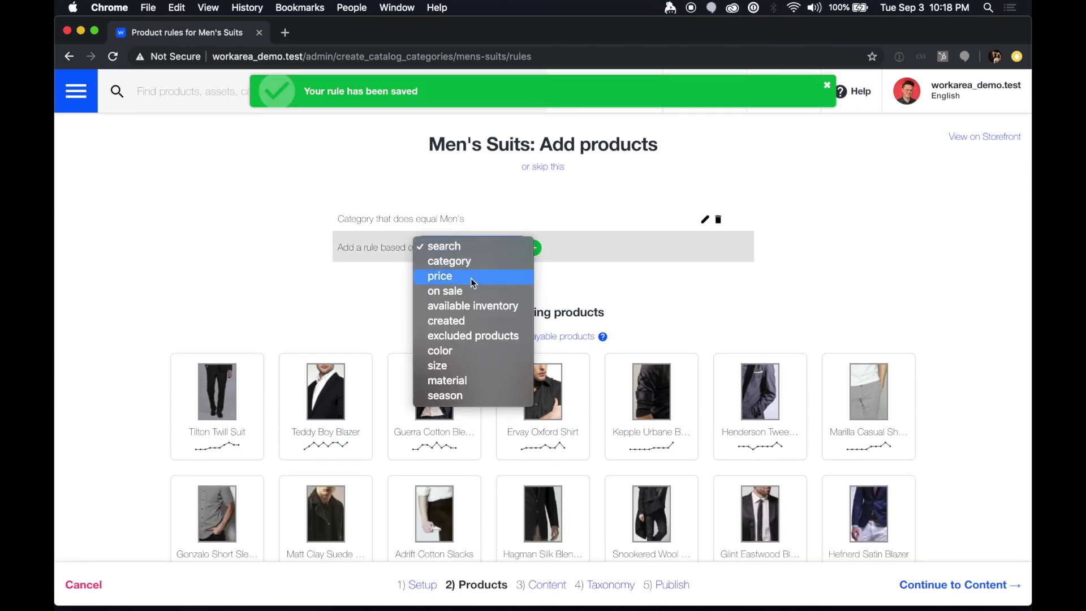
click(468, 246)
click(532, 248)
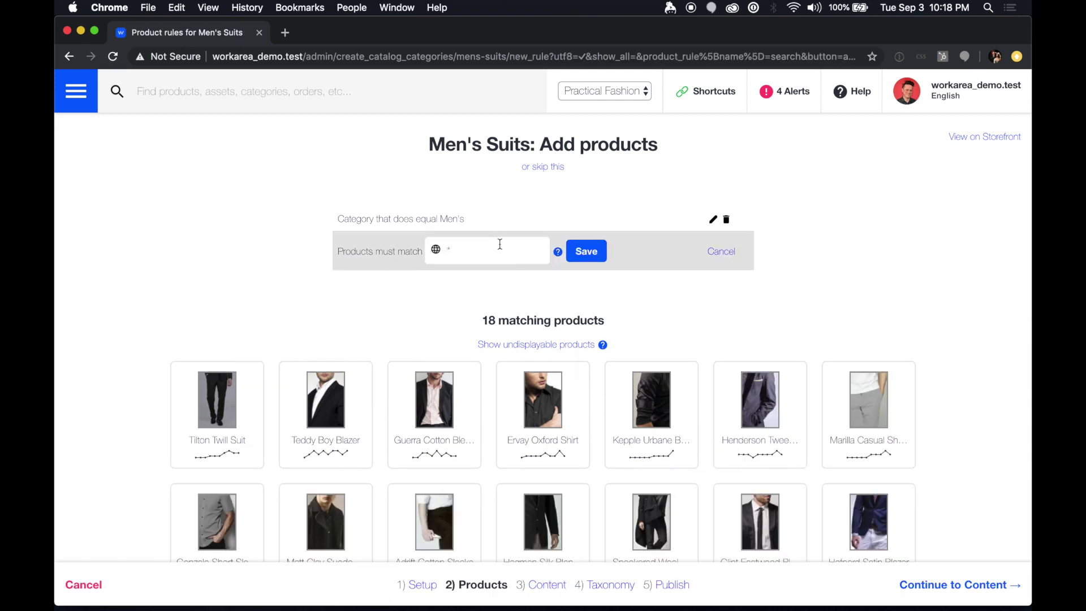
text(suit)
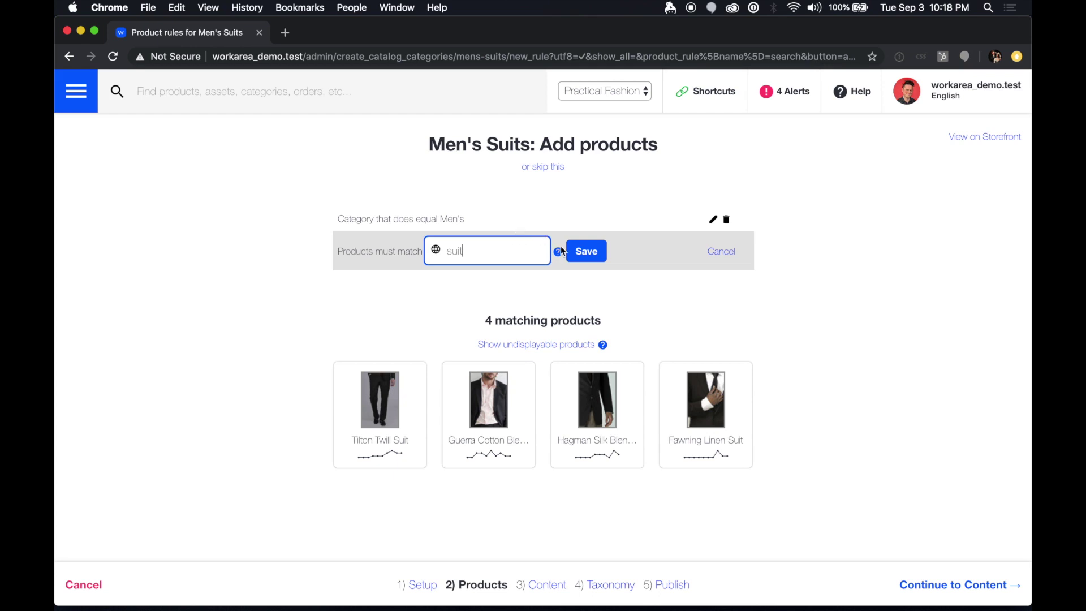
mouse_move(561, 254)
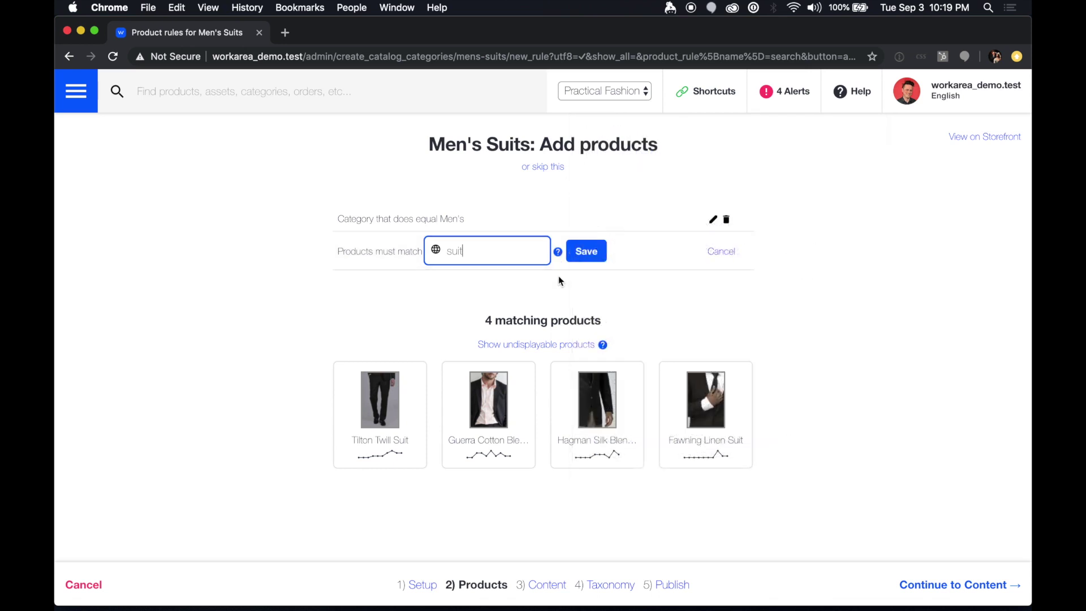
click(582, 260)
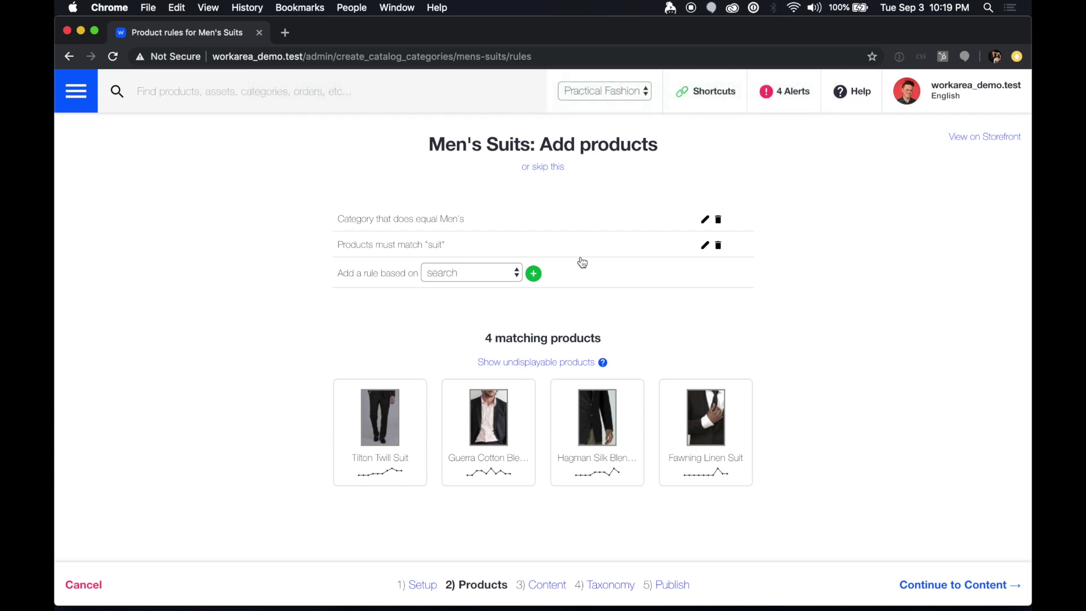
Step: Review the available product rule types without adding another rule, and continue Men's Suits to its content stage
click(459, 274)
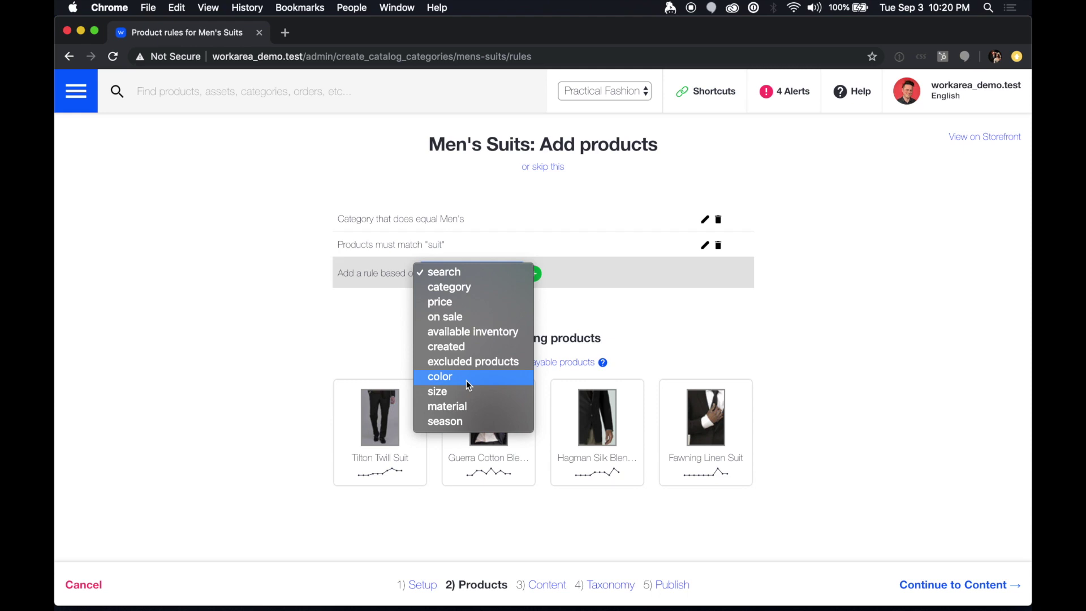
click(713, 346)
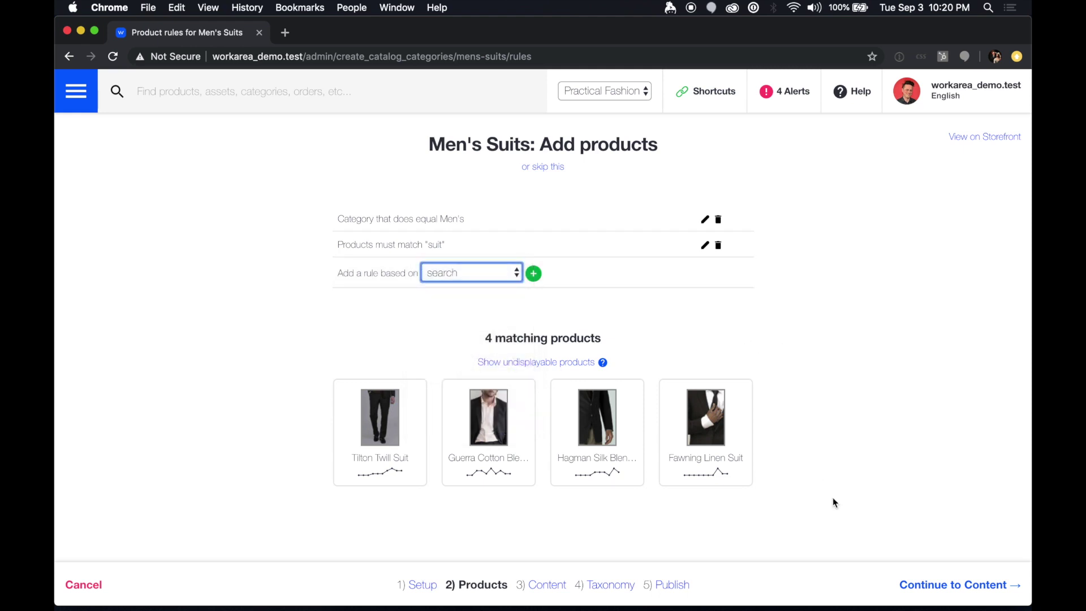
click(937, 586)
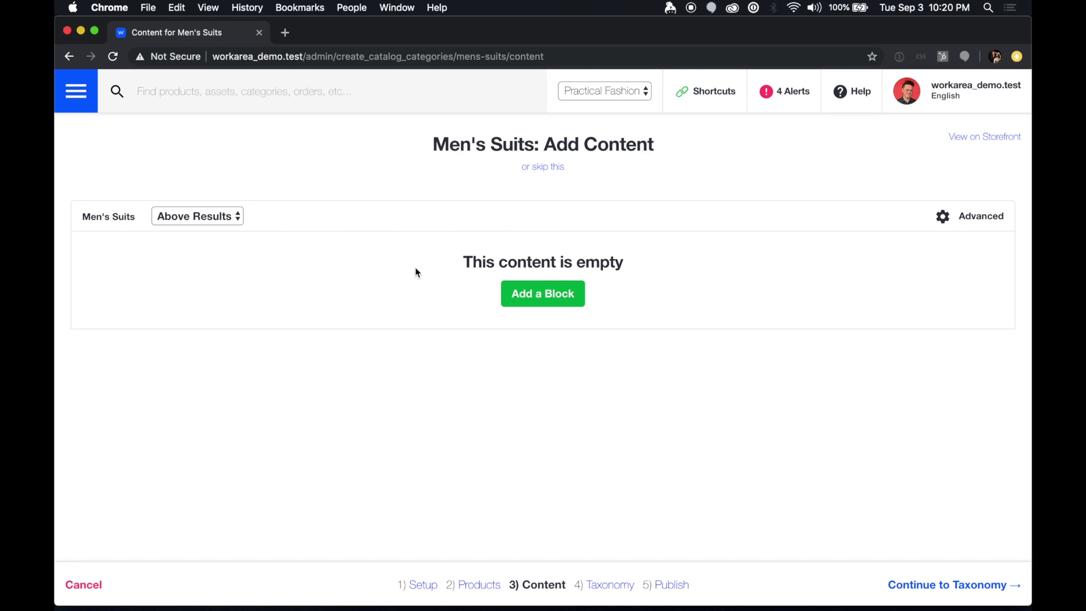
Step: Add an Image block using the suit_yourself asset to the Above Results area of Men's Suits and save it
click(238, 221)
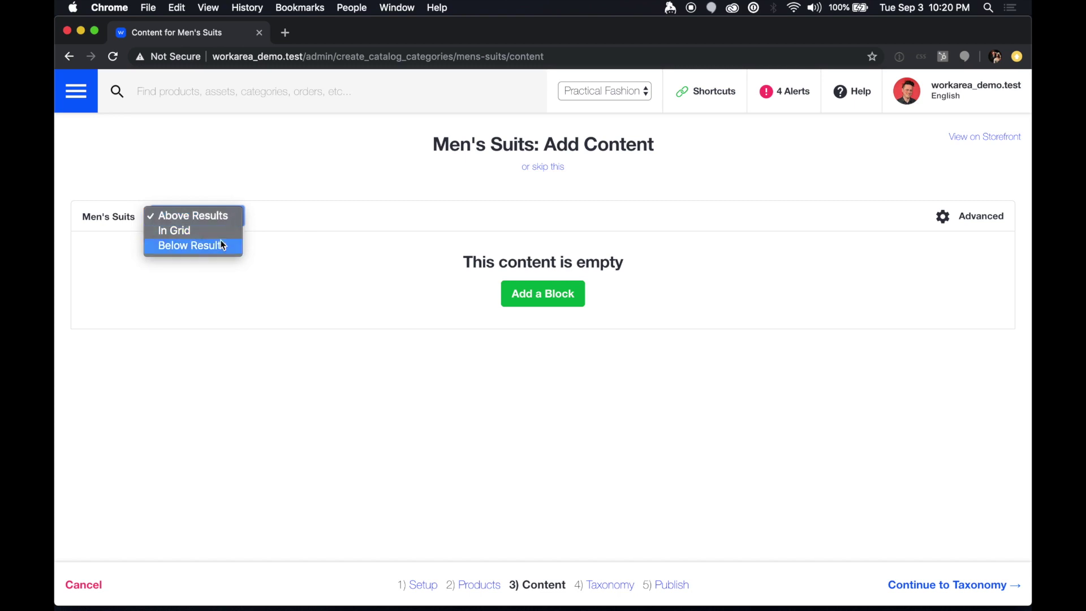
click(230, 218)
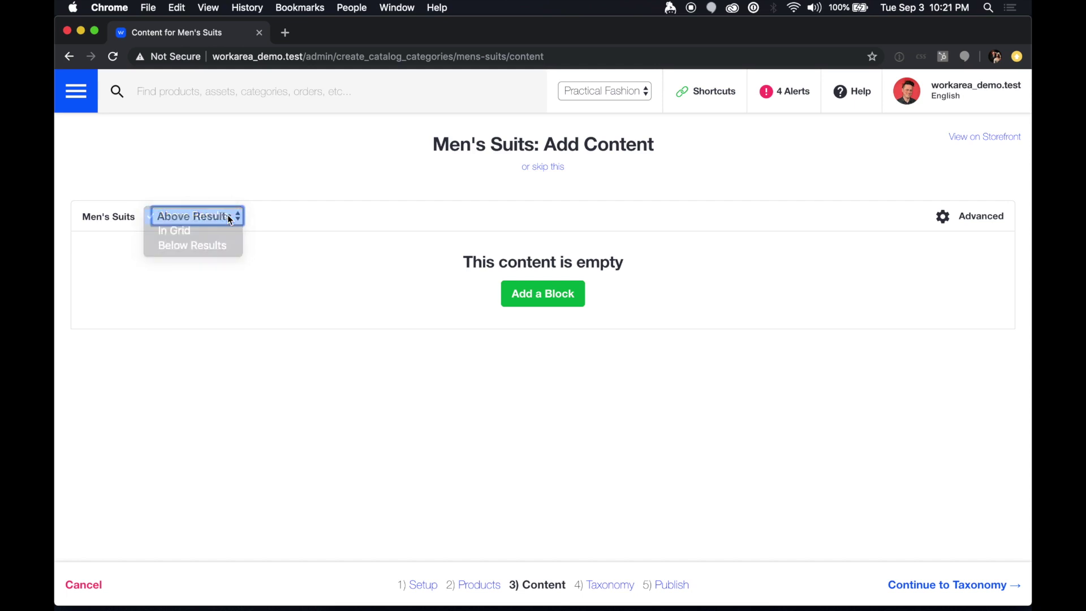
click(543, 295)
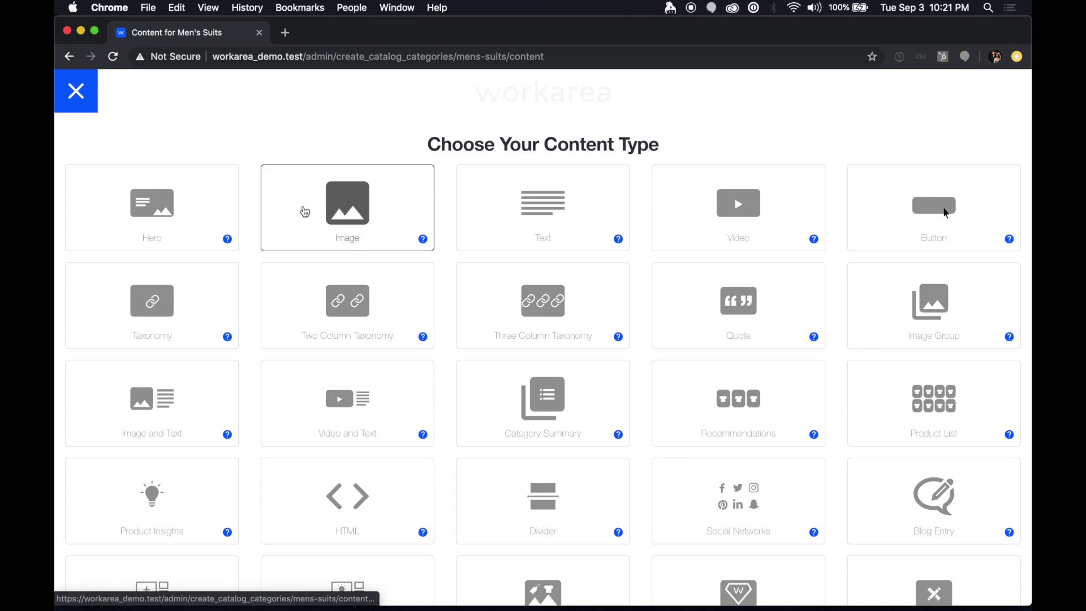
click(342, 212)
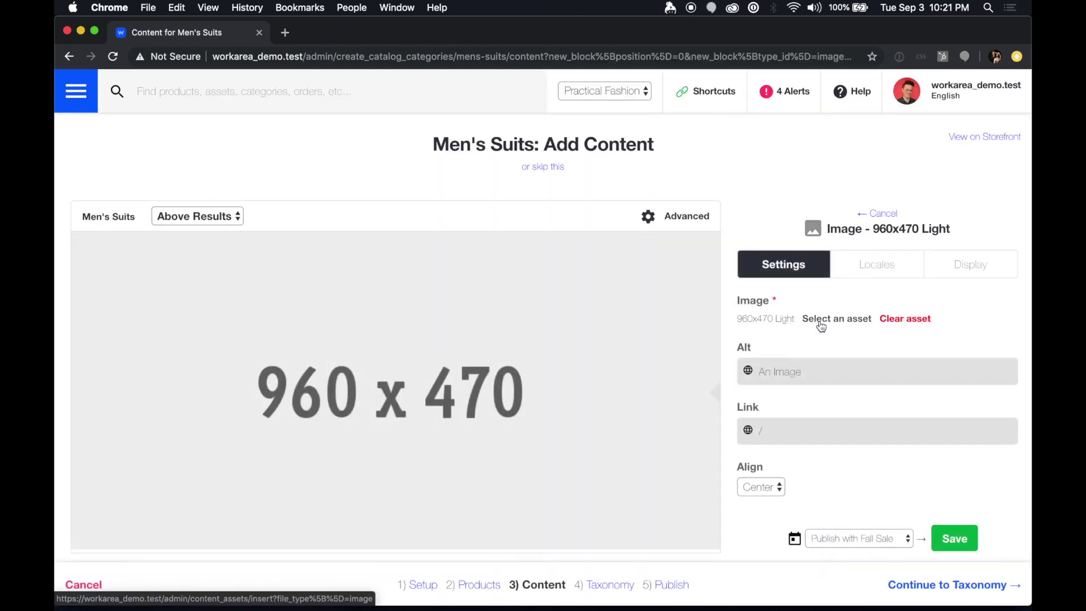
click(819, 320)
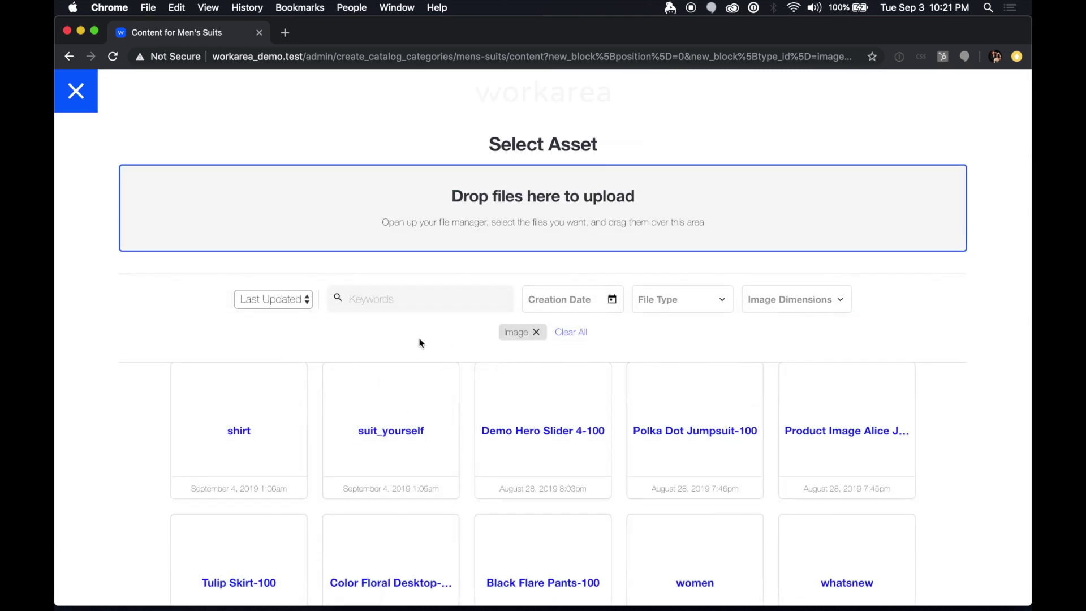
click(418, 431)
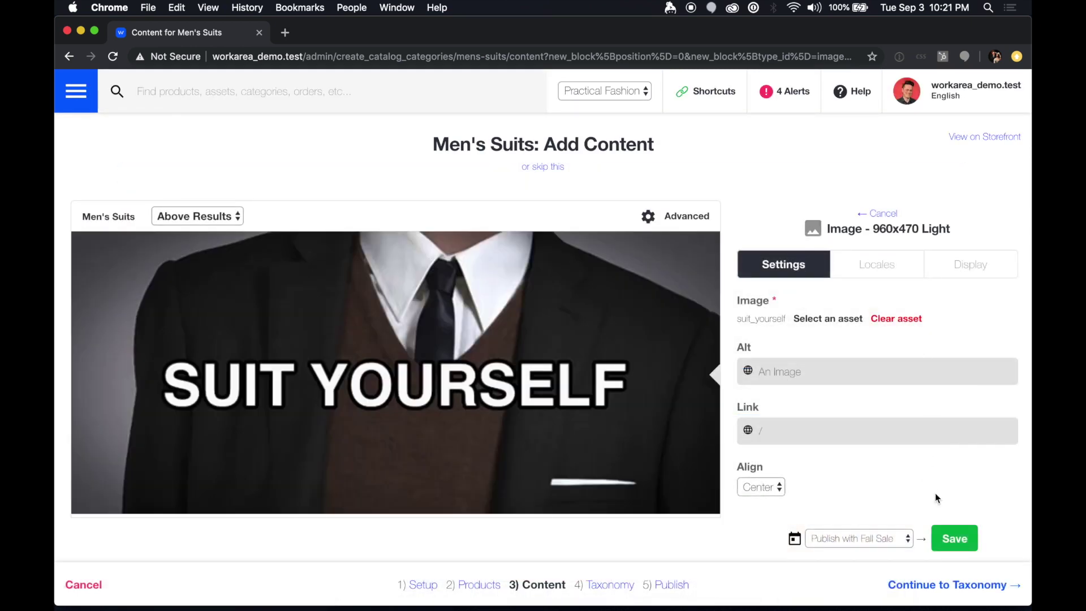
click(962, 547)
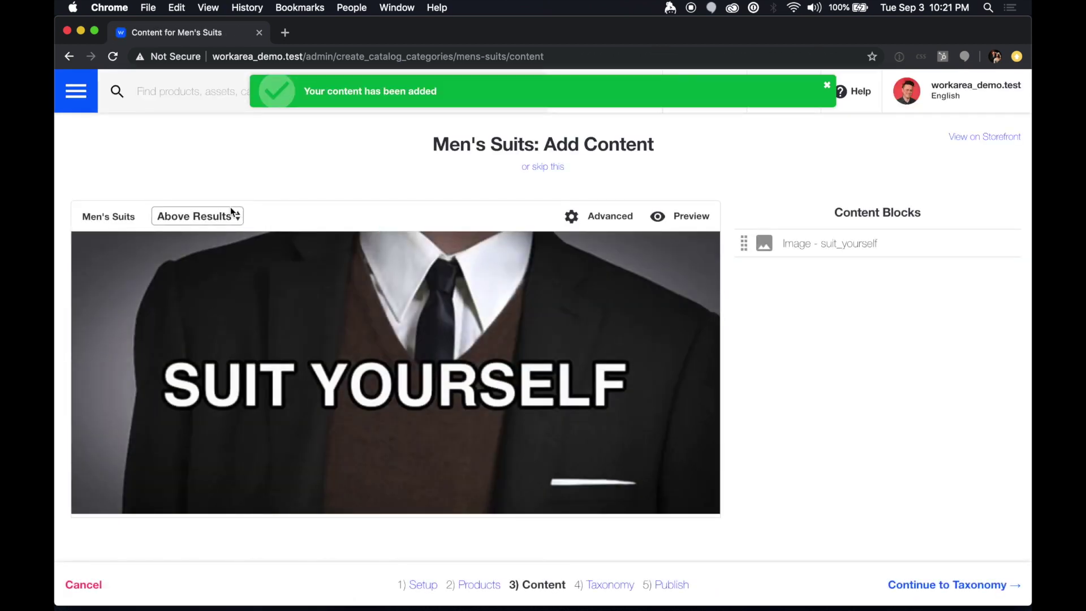
Step: Add a Product Grid Cell block to the In Grid content area and set its position to 3
click(192, 217)
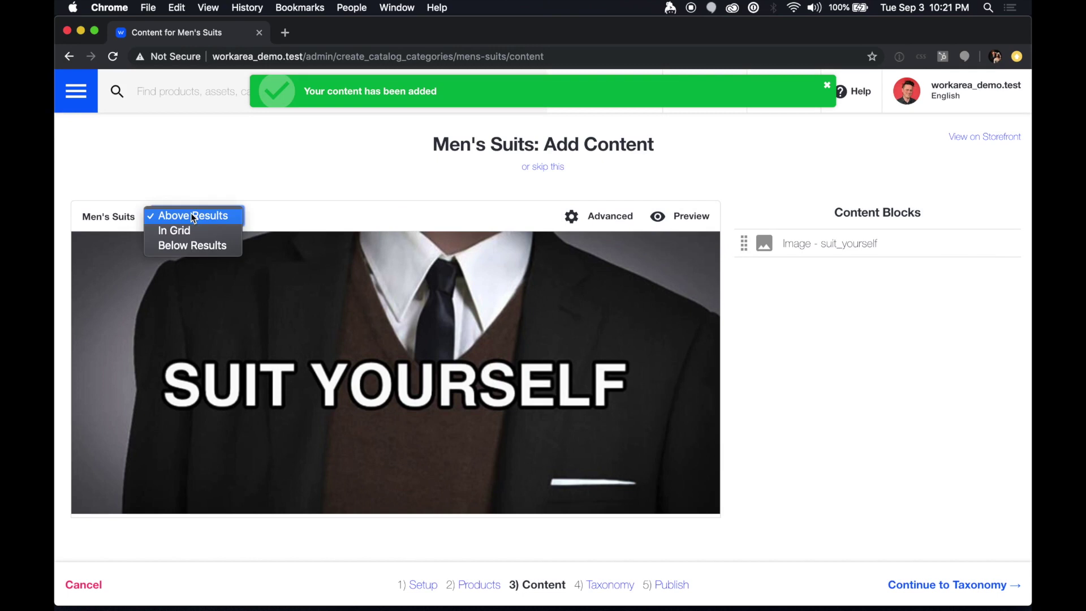
click(182, 229)
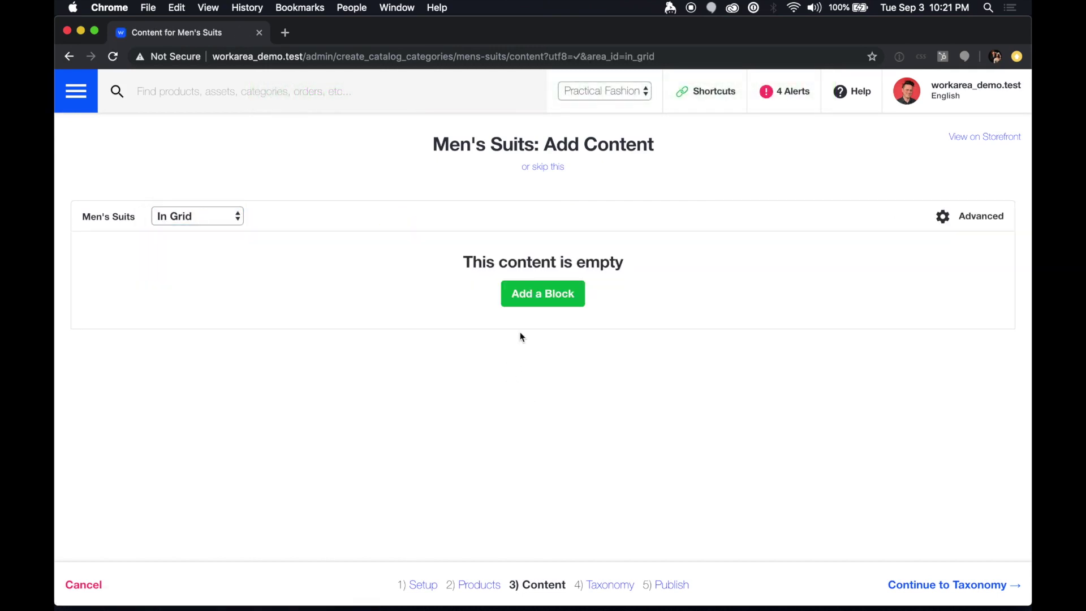
click(546, 293)
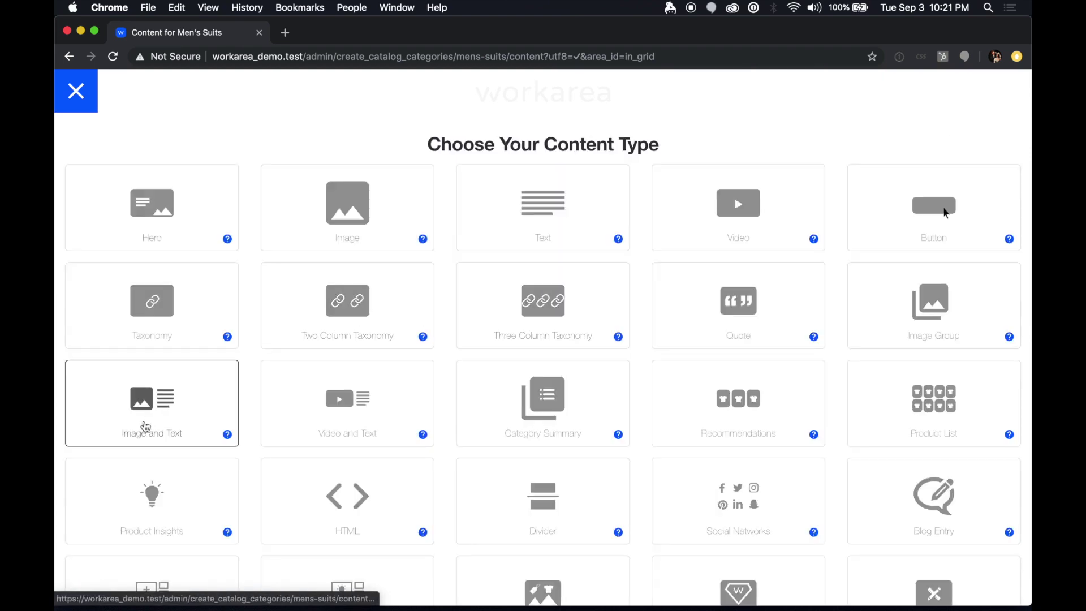
scroll(364, 478, down, 3)
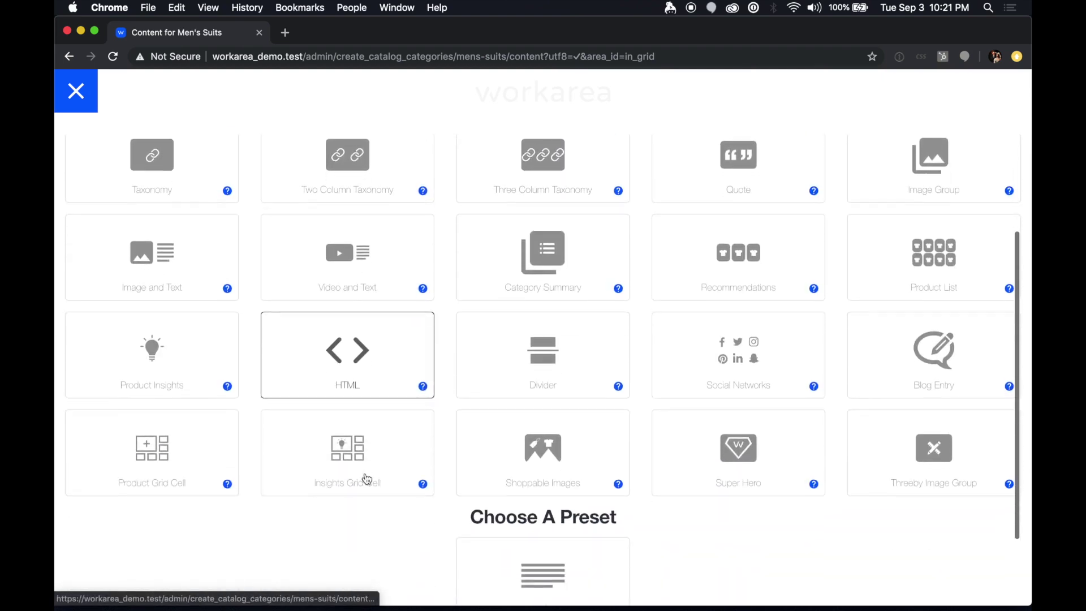
click(172, 466)
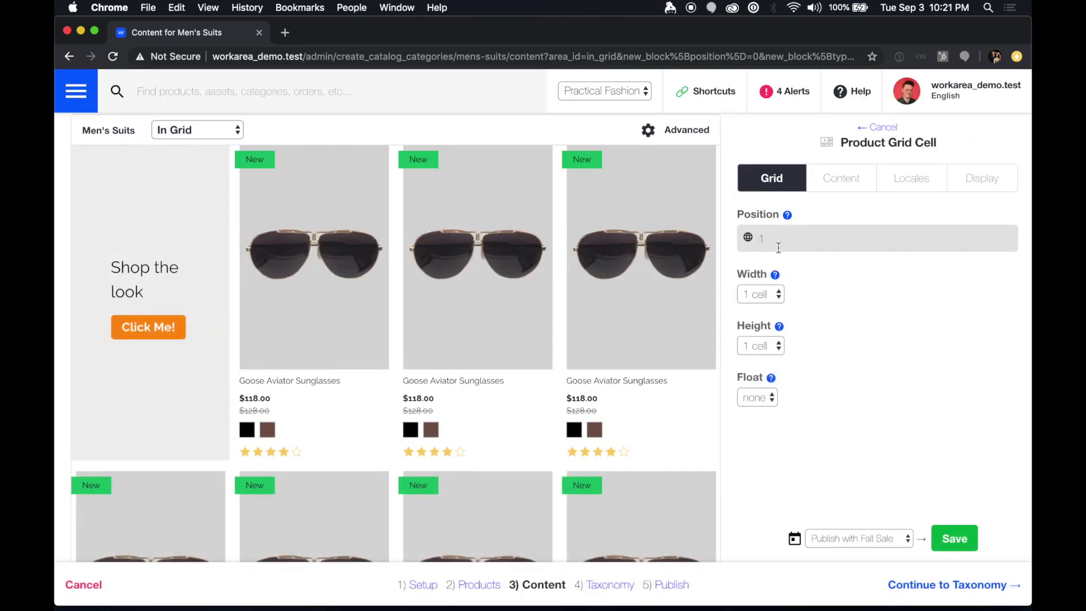
click(772, 245)
drag(772, 245, 708, 249)
text(3)
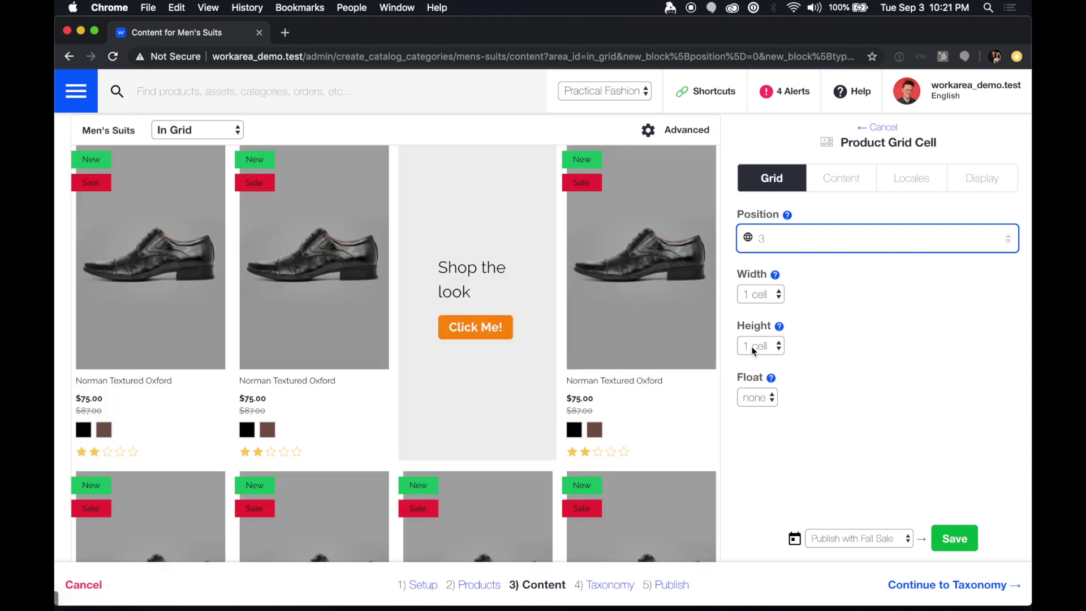
Step: Set the grid cell's image asset to shirt
click(848, 186)
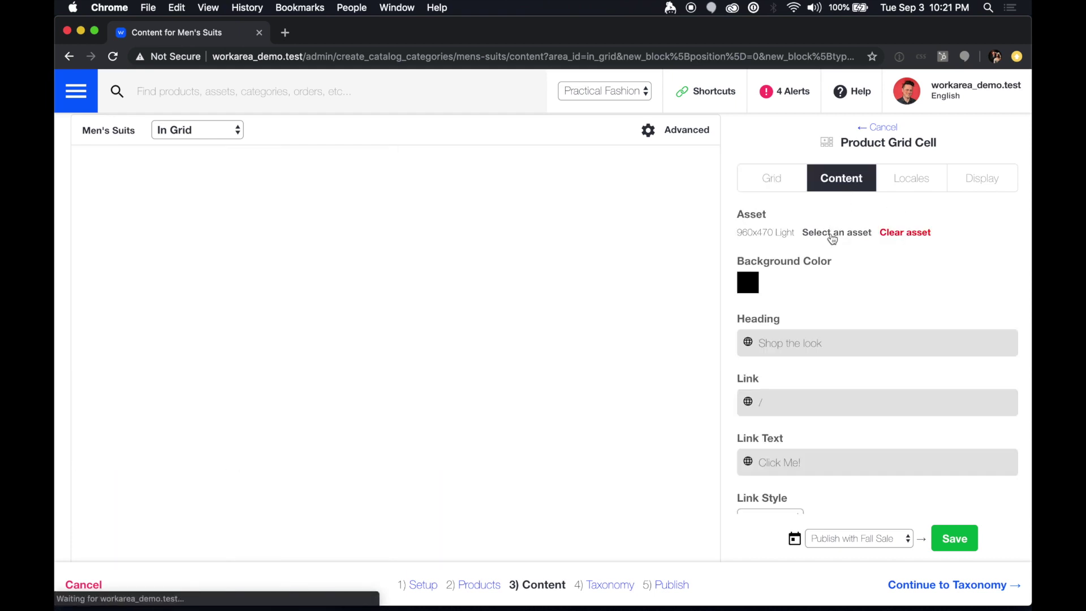
click(833, 238)
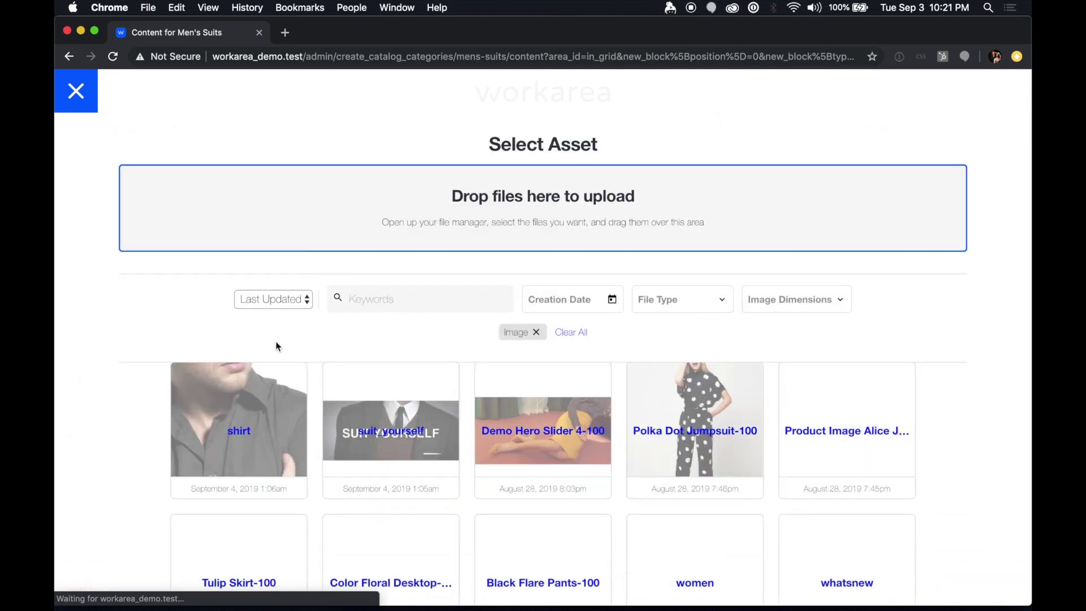
click(262, 412)
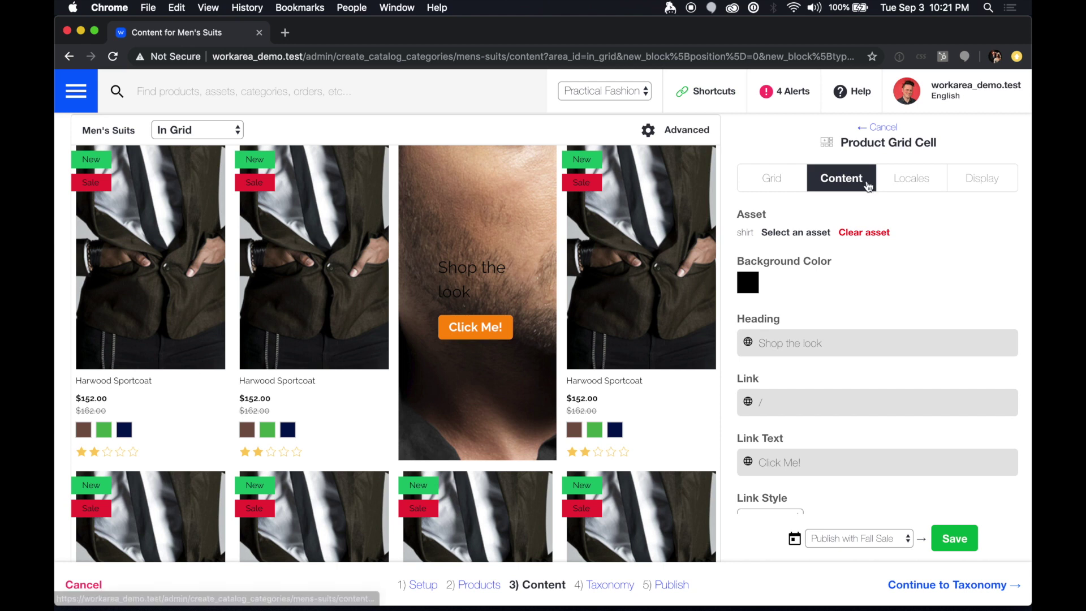
Step: Set the grid cell's heading to "Get our grooming products" and its link text to "Shop Now", and save the block
click(767, 178)
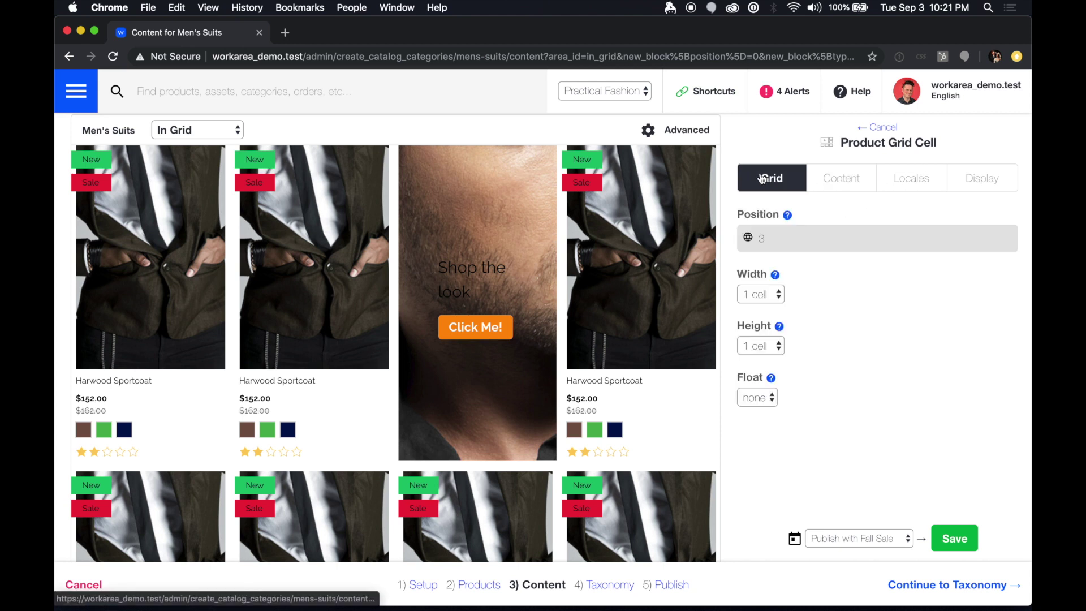
click(840, 189)
click(821, 343)
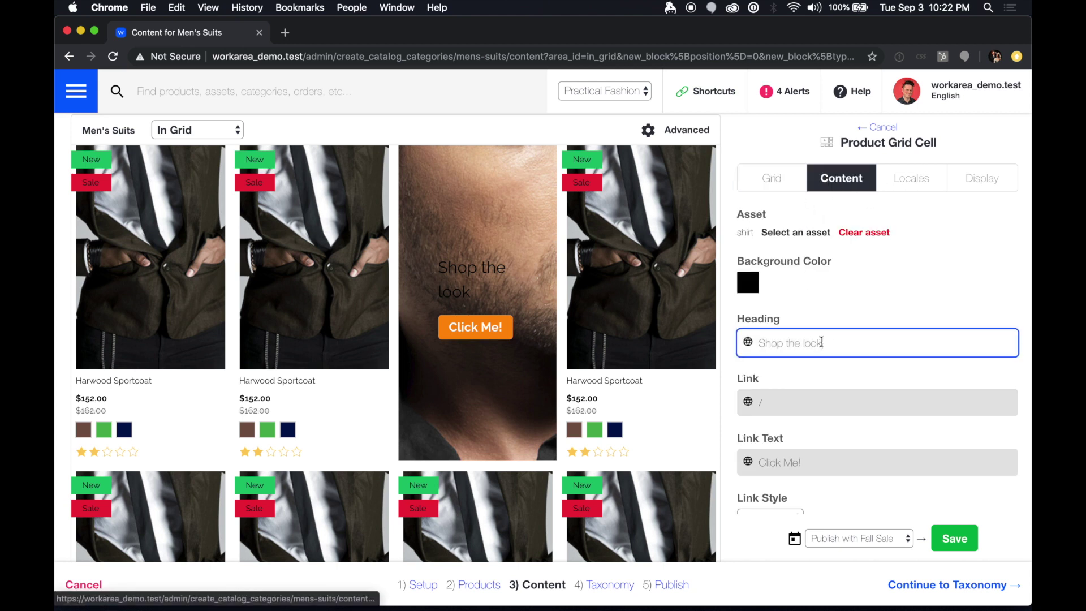
drag(821, 342, 717, 344)
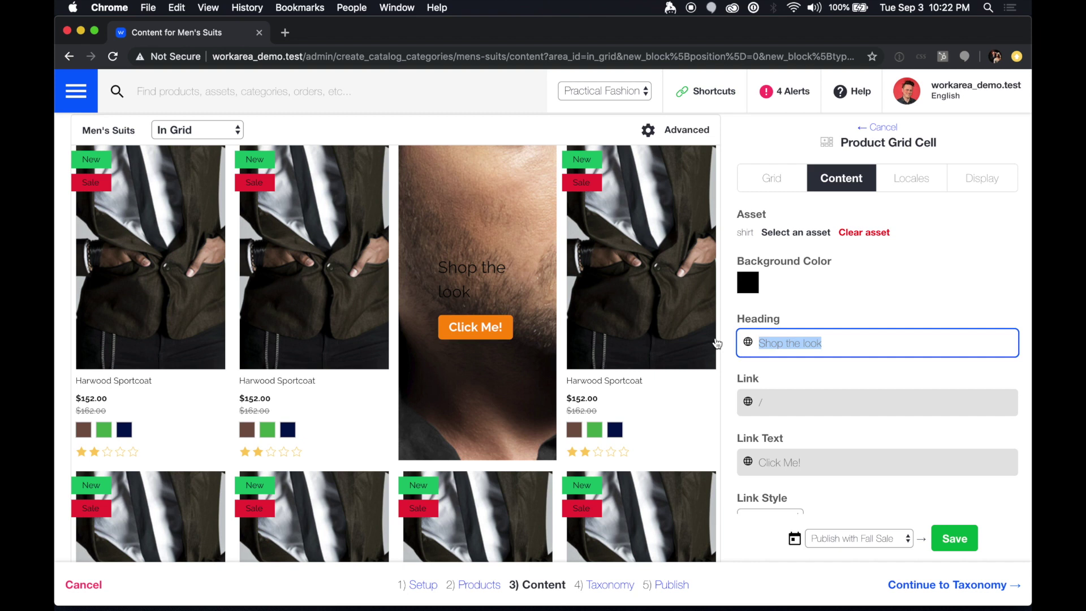
text(Get our grooming products)
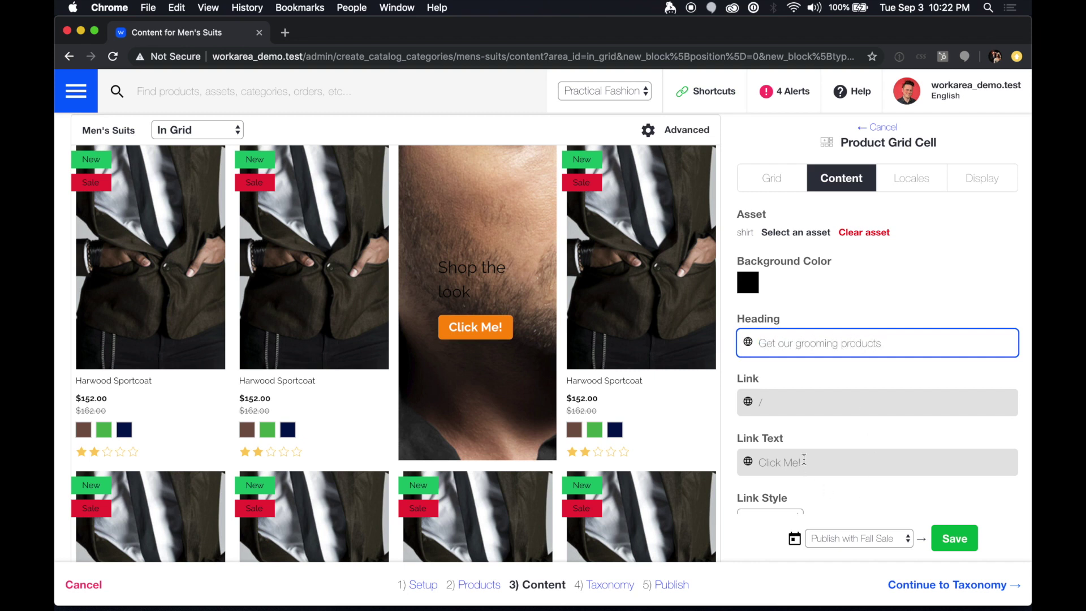
drag(816, 460, 696, 463)
text(Sho)
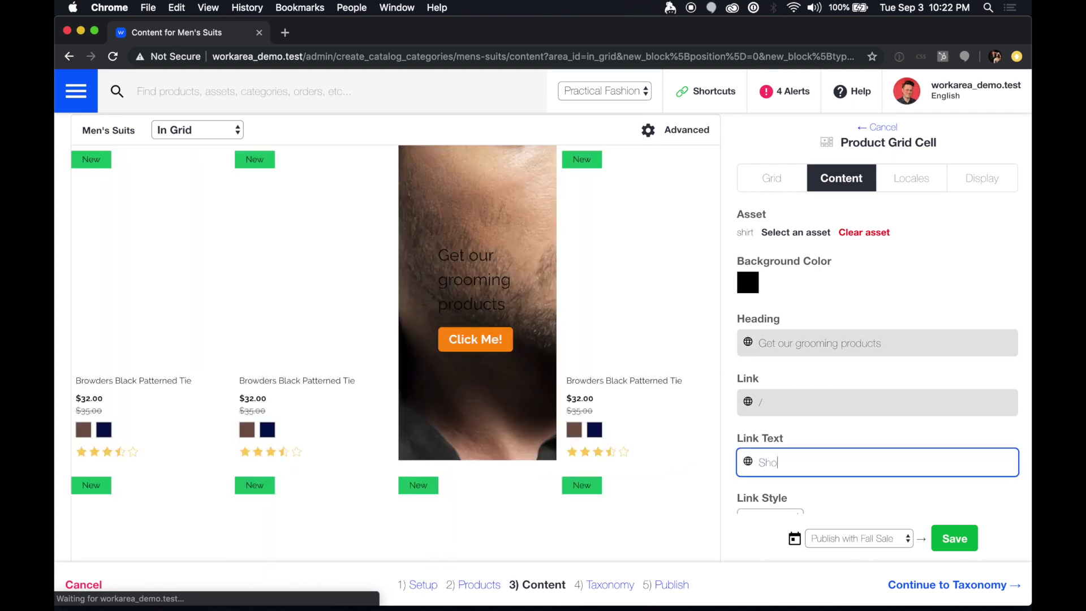
text(p Now)
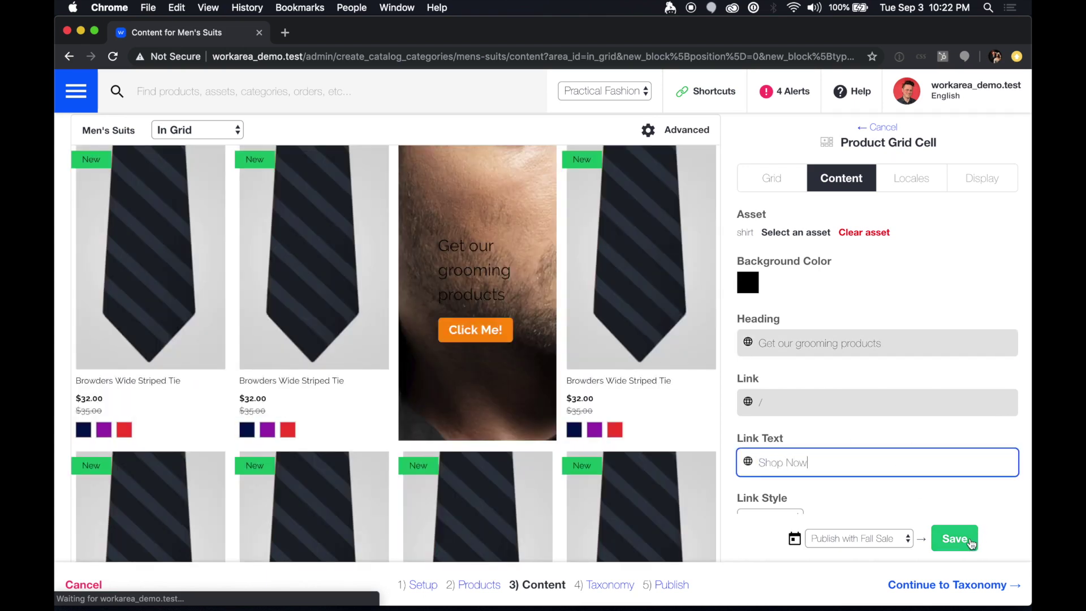
click(970, 542)
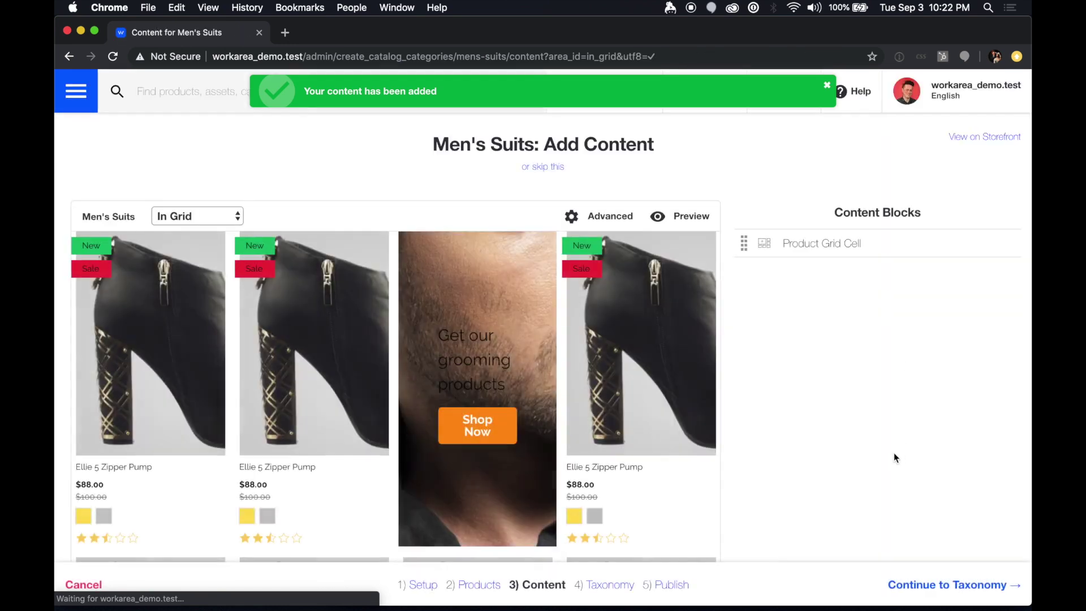
Step: Continue to the taxonomy stage, place Men's Suits as a child of Men's, and save to reach the publish stage
click(961, 589)
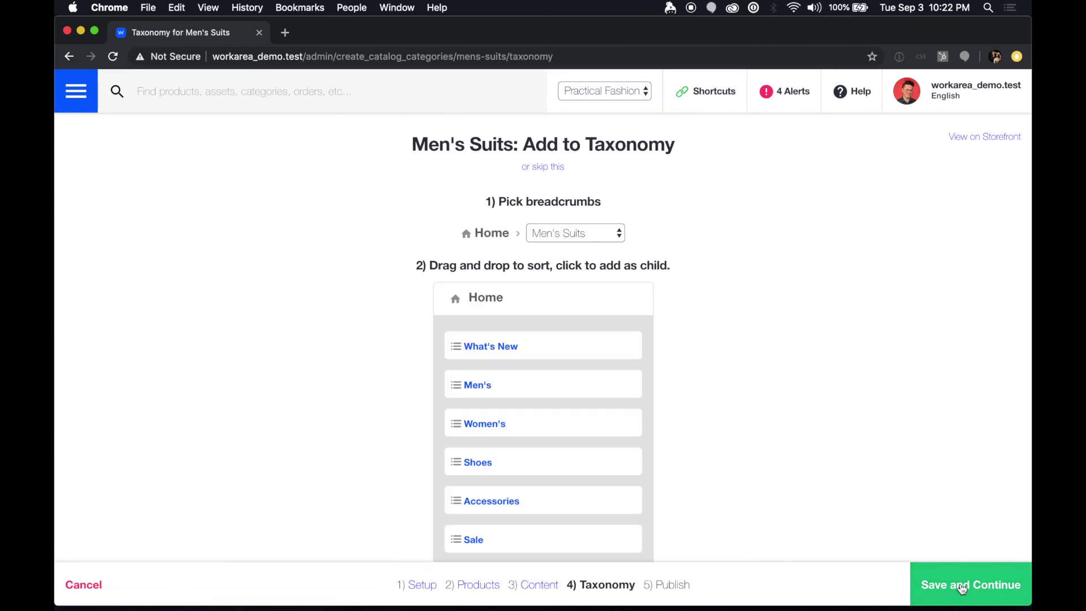
scroll(601, 423, down, 3)
scroll(601, 423, down, 3)
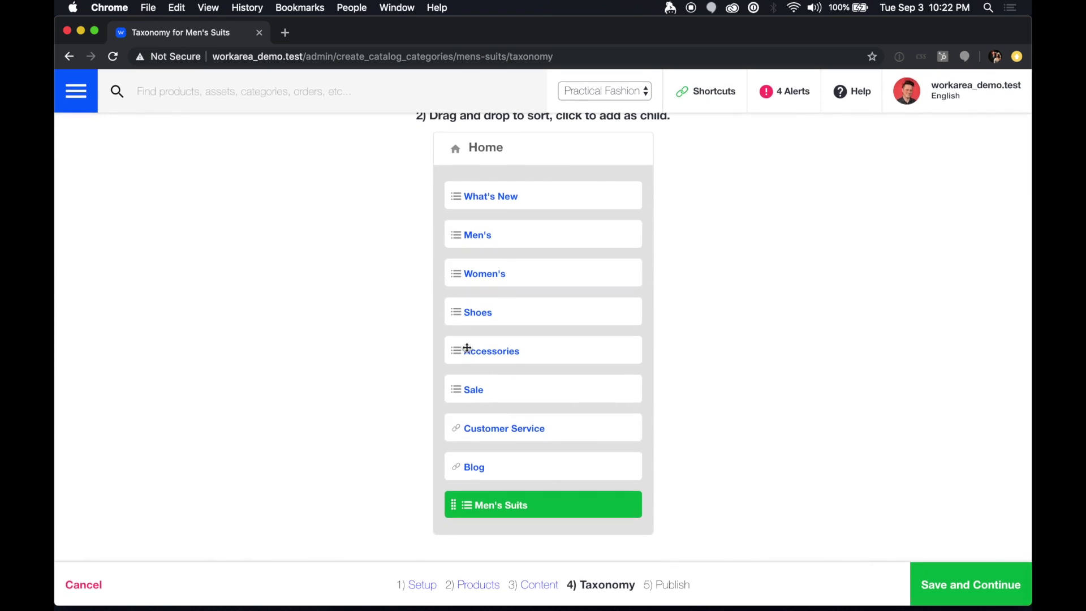
click(492, 236)
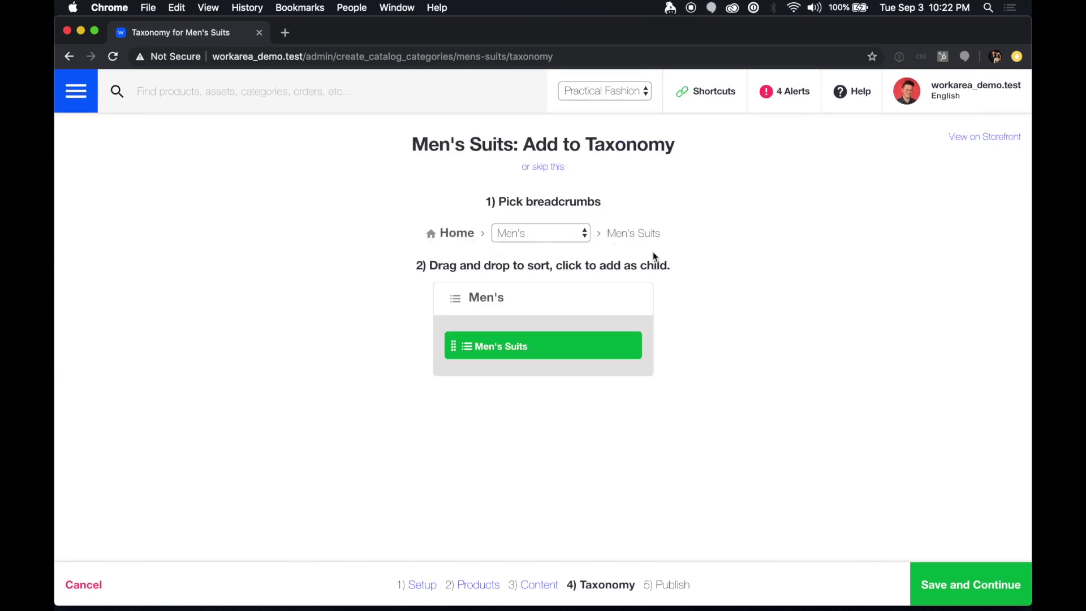
click(945, 590)
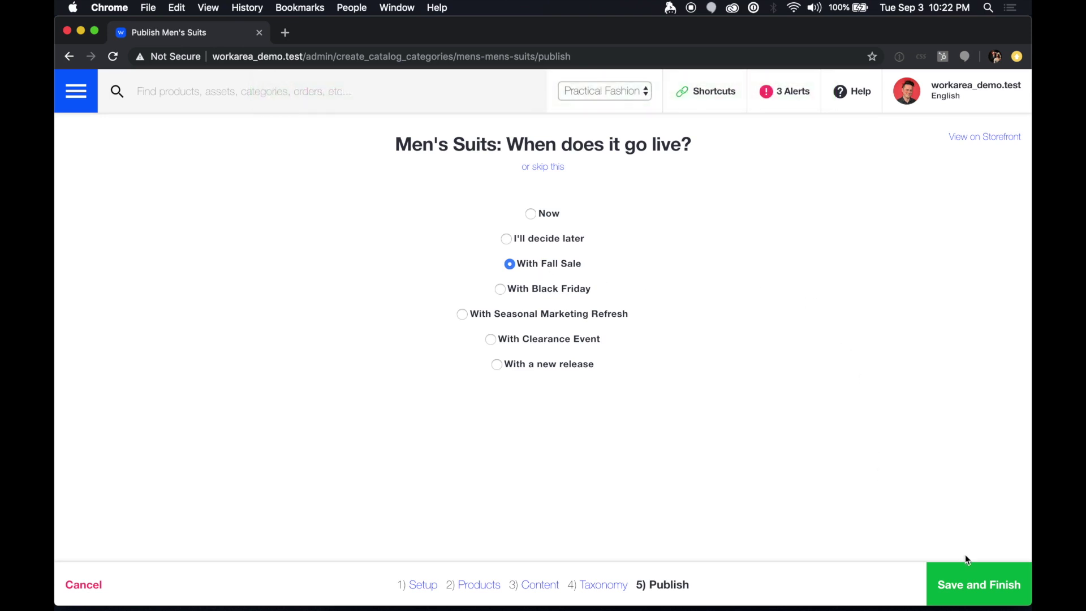
Step: Finish the Men's Suits category with publishing set to the Fall Sale release, and view its overview as on the live site
click(960, 575)
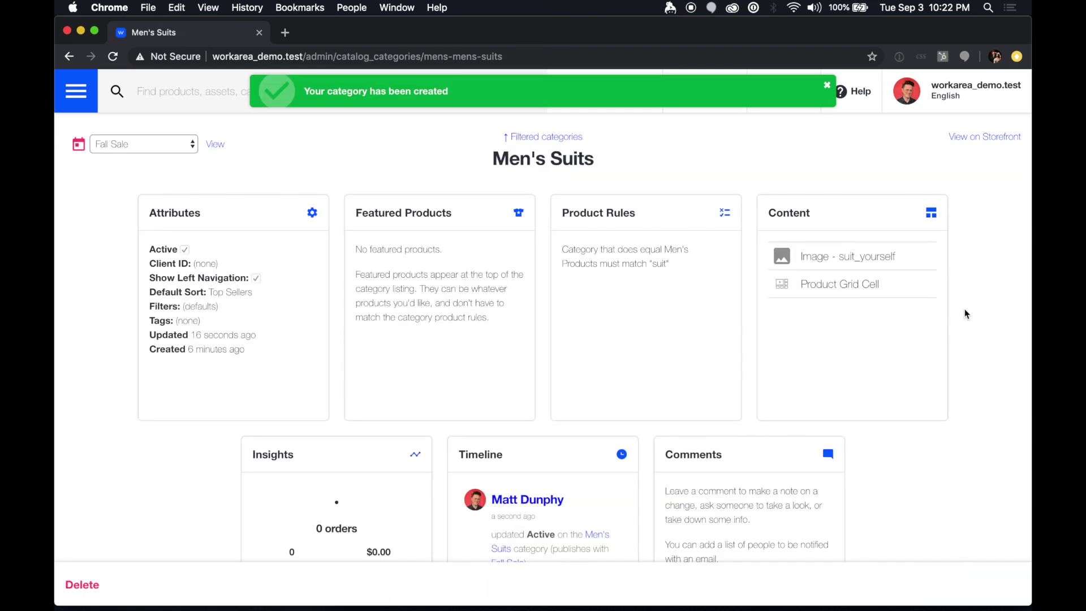
mouse_move(198, 266)
click(170, 146)
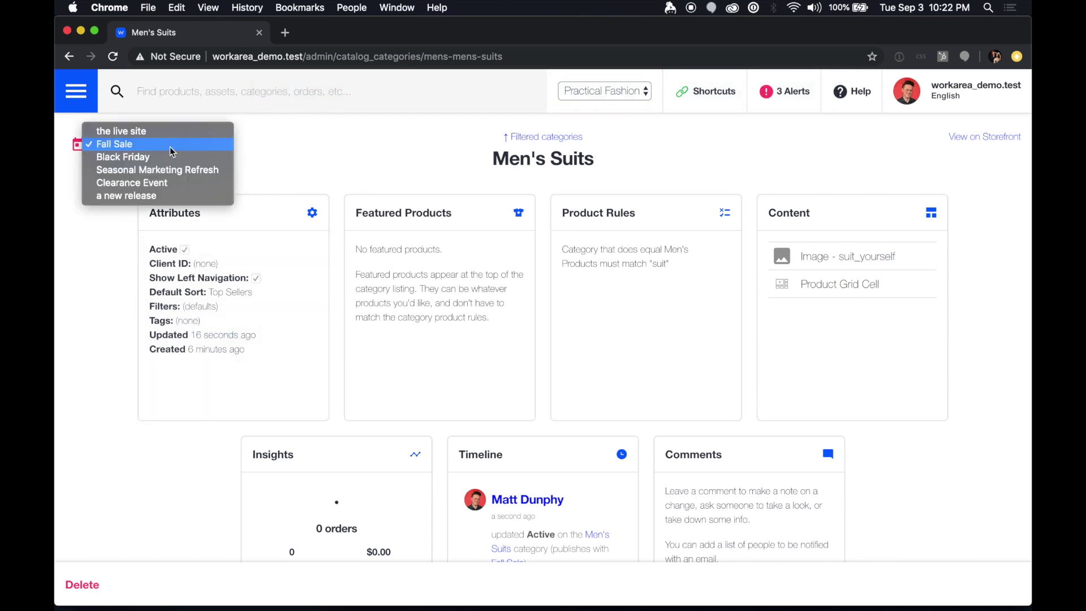
click(150, 132)
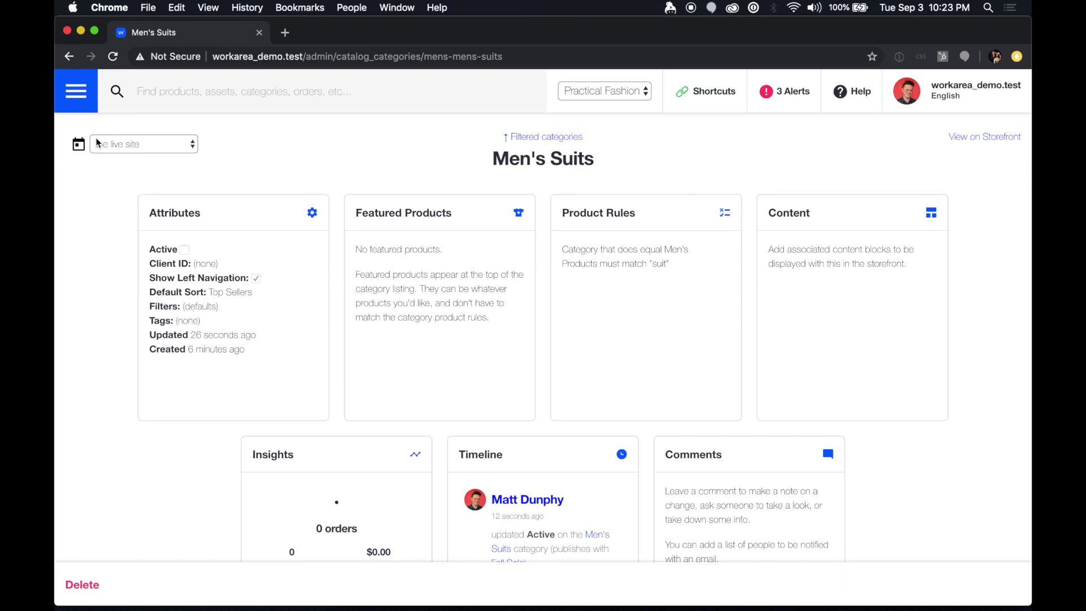
Step: Open the Fall Sale release from the site planner, schedule its undo date for September 23, 2019, and save
click(84, 110)
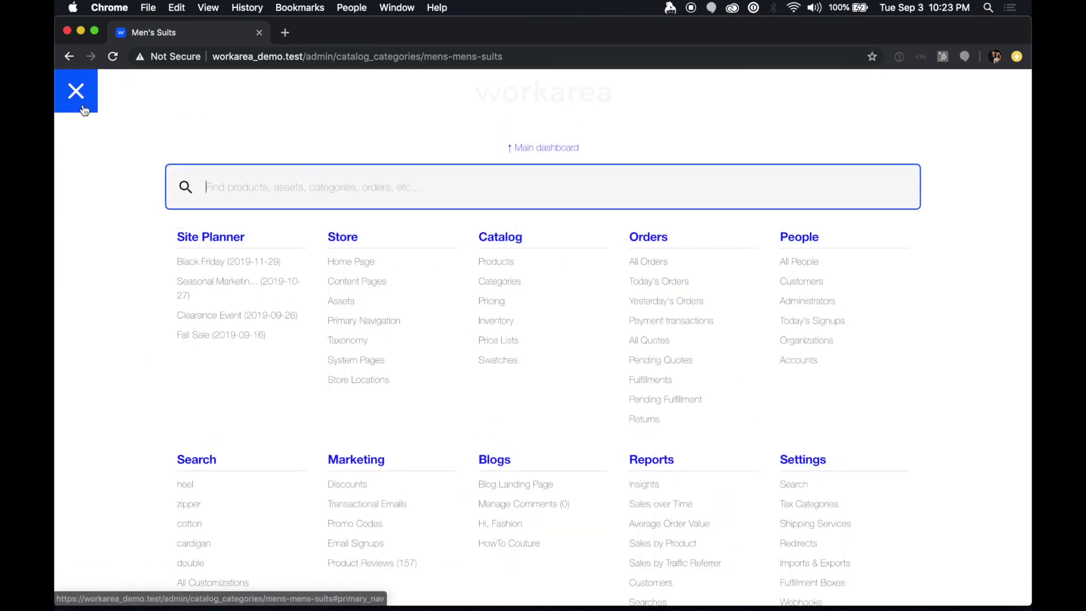
click(209, 237)
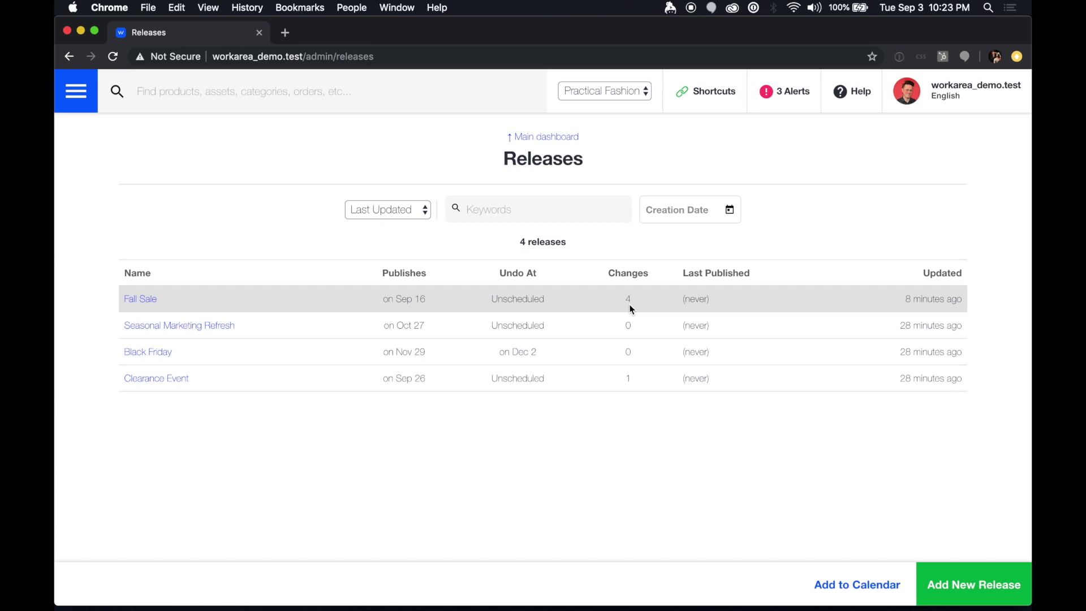
click(155, 302)
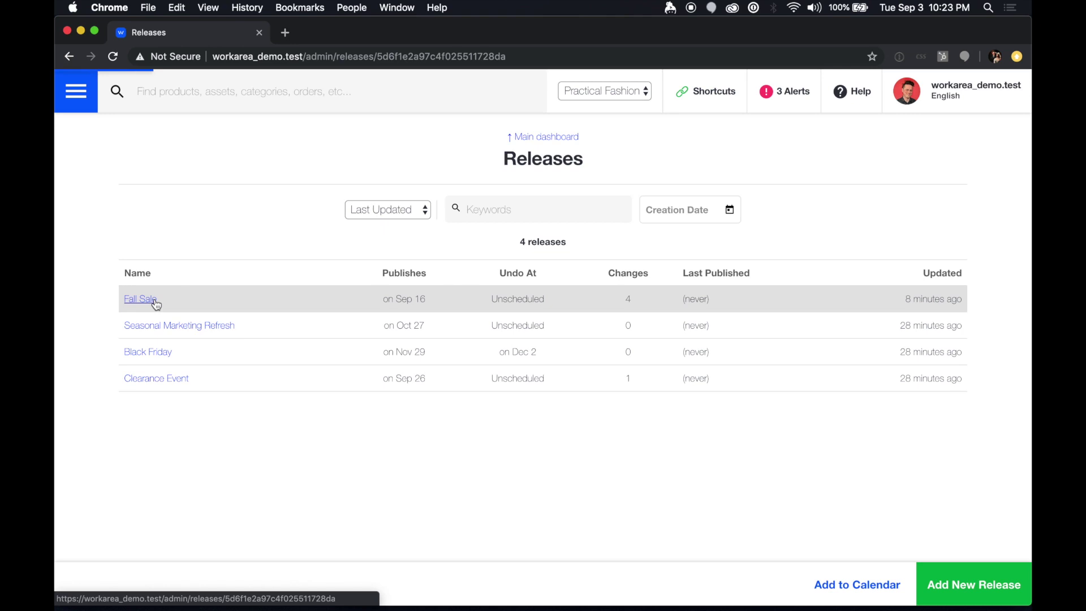
click(220, 294)
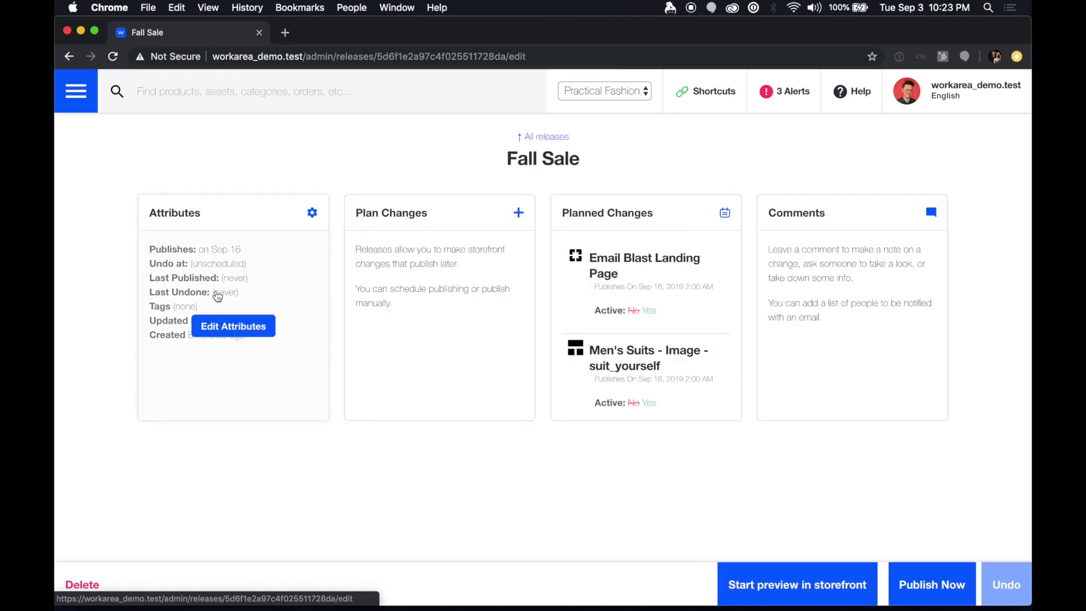
scroll(647, 408, down, 3)
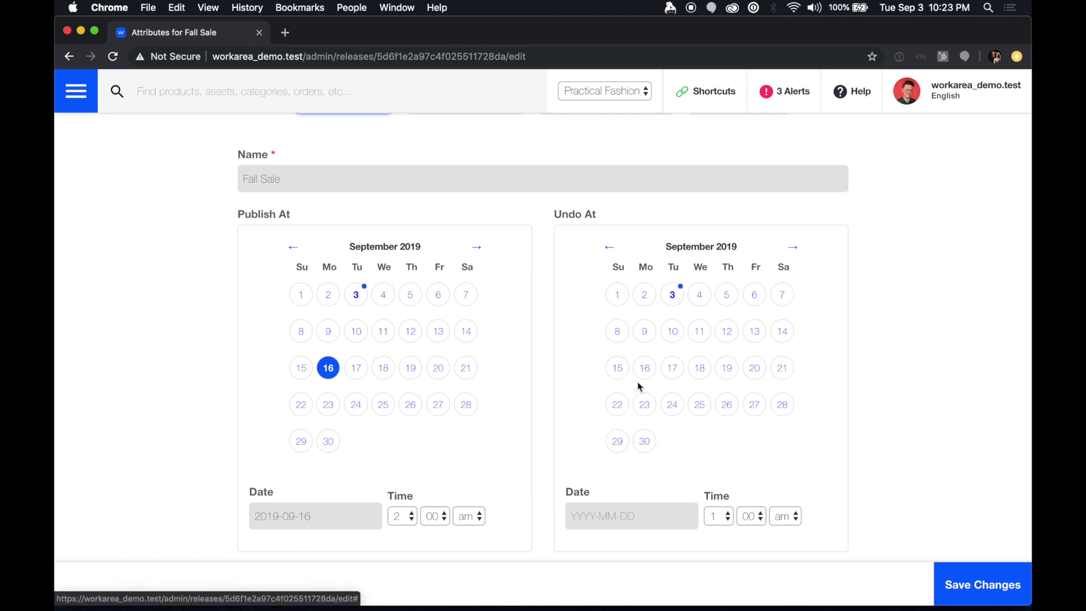
click(645, 405)
click(975, 592)
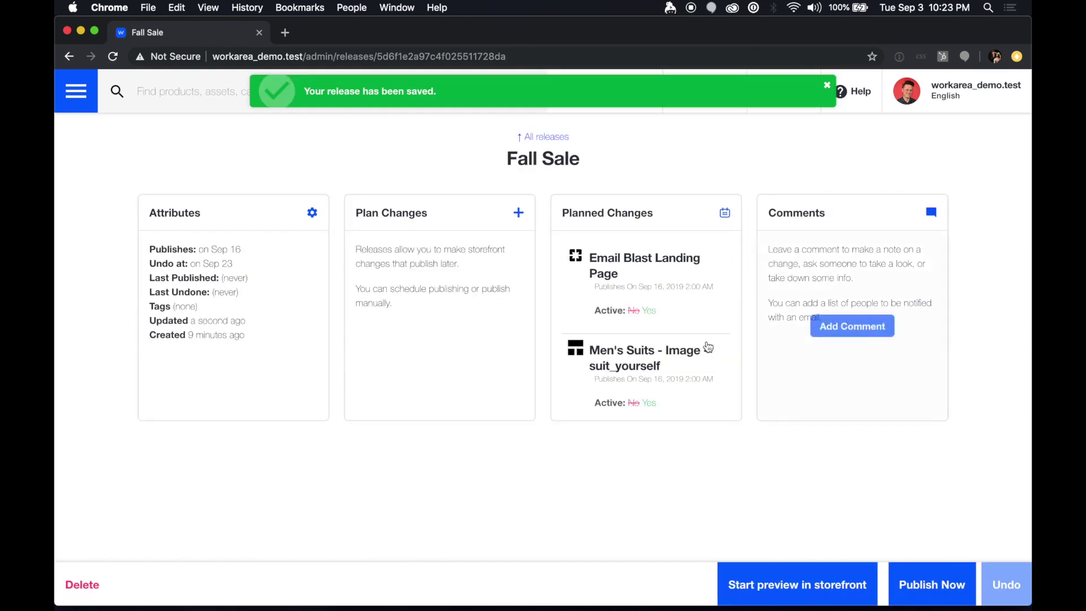
Step: Start a storefront preview of the Fall Sale release and open the Men's category page
mouse_move(657, 325)
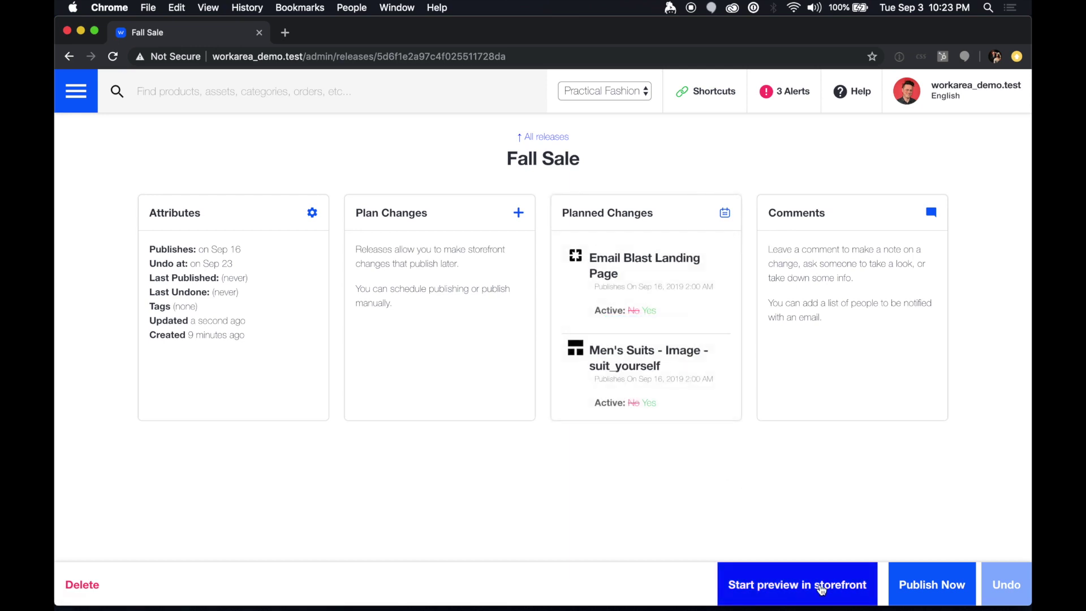
click(821, 589)
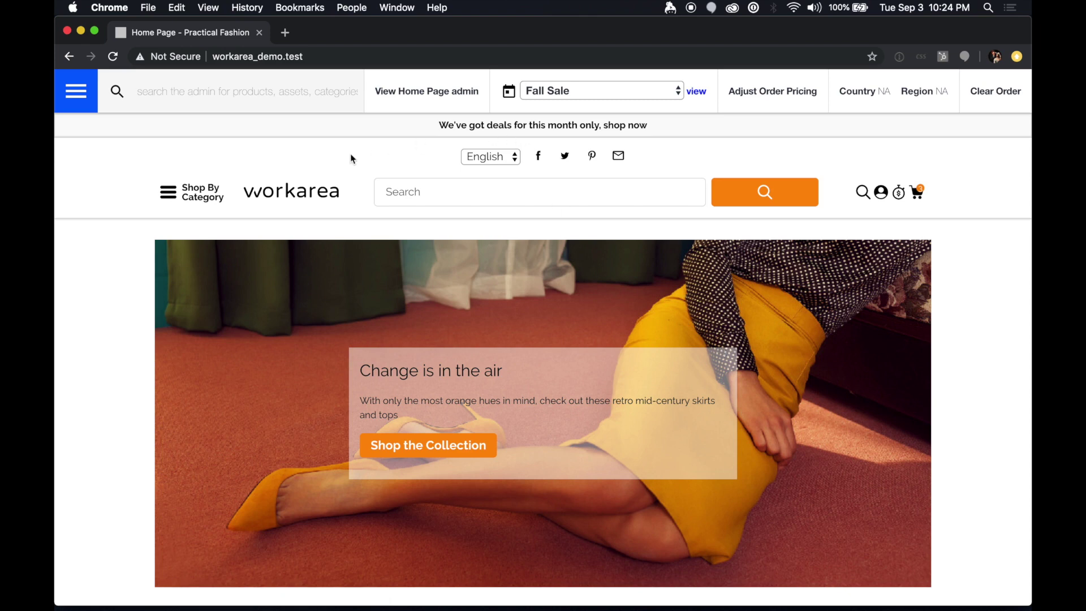
mouse_move(200, 199)
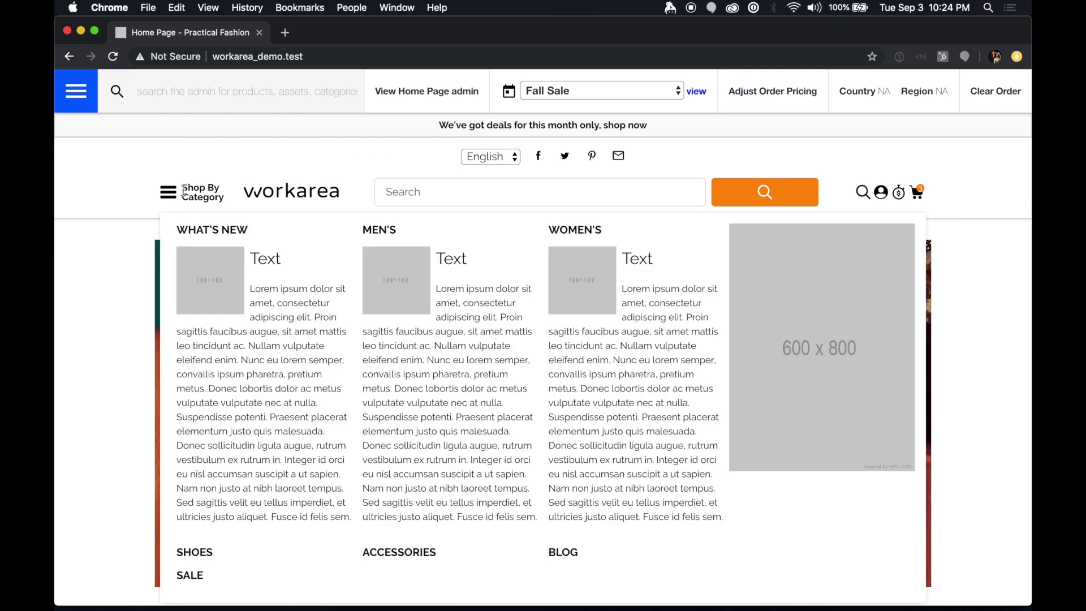
click(378, 237)
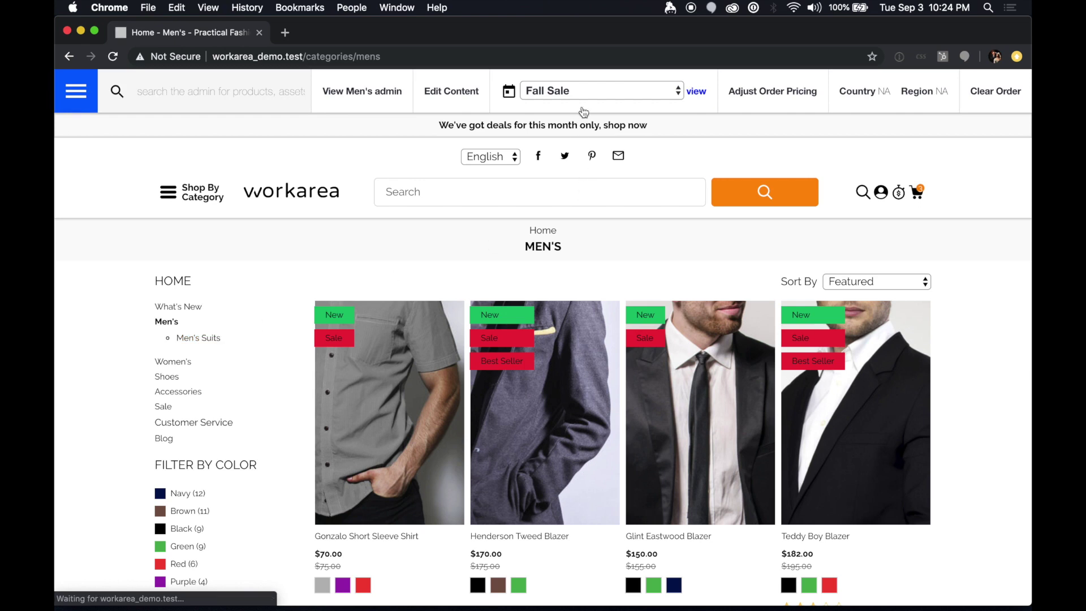
Step: Compare the Men's page by switching the storefront preview to the live site and back to Fall Sale
click(589, 97)
click(565, 81)
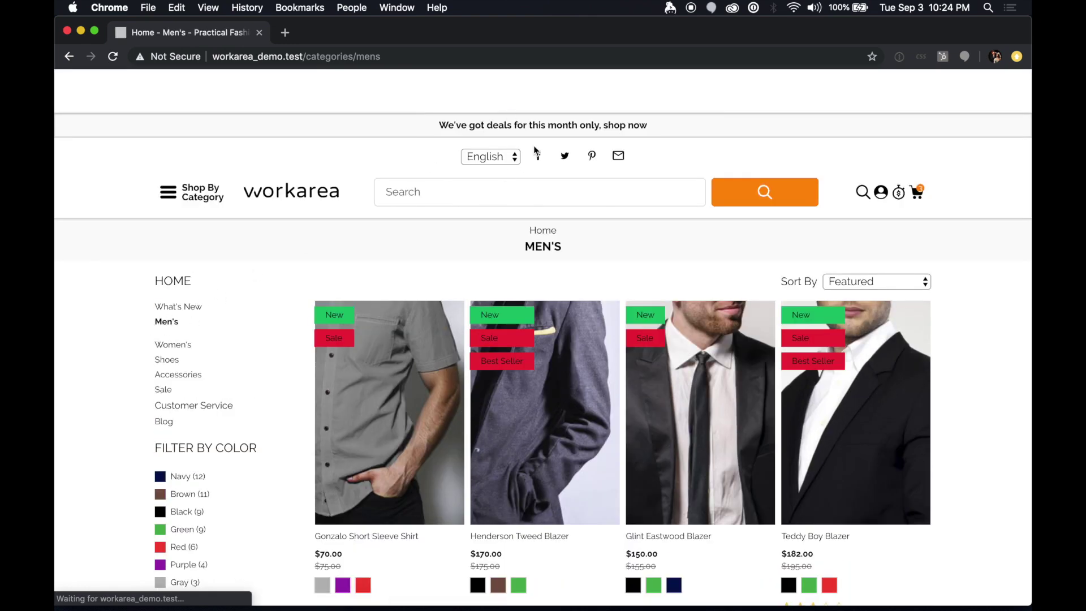
click(578, 101)
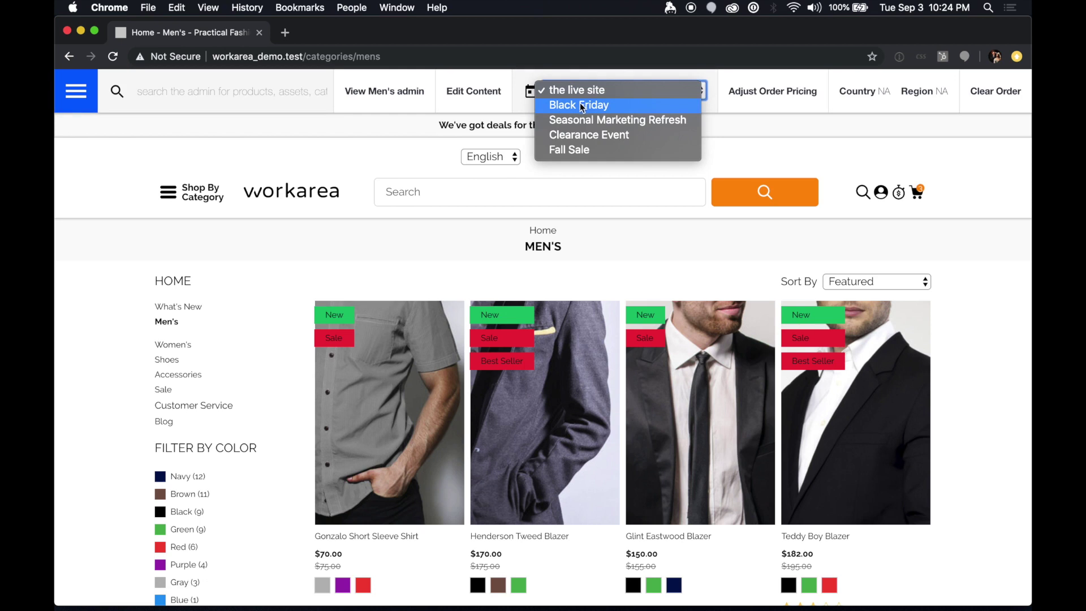
click(569, 149)
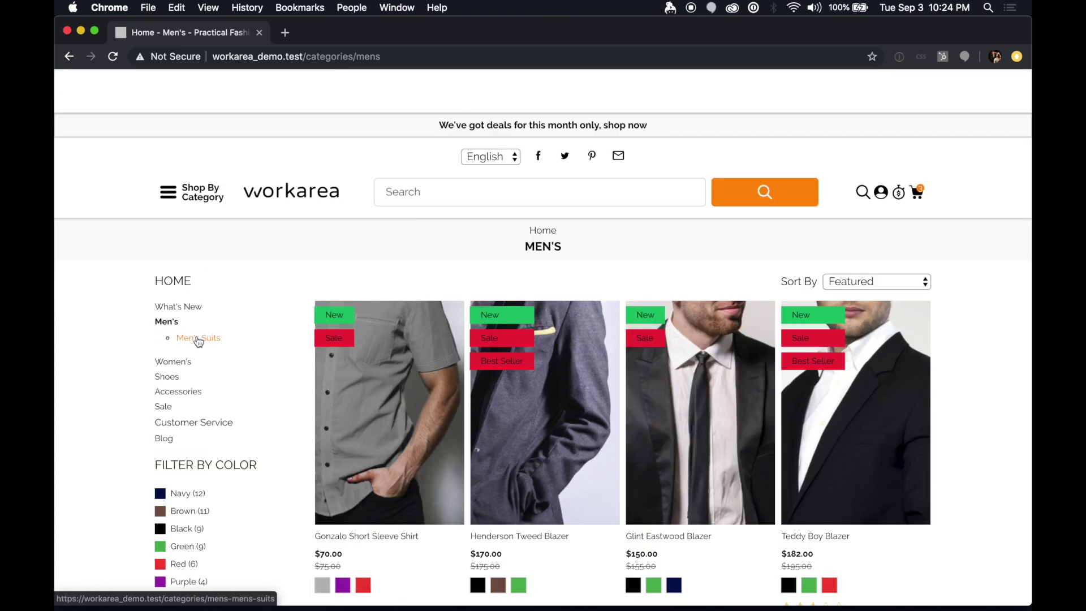
Step: Open the Men's Suits storefront page and examine its banner image, filters, product listing and grooming products grid cell
click(198, 339)
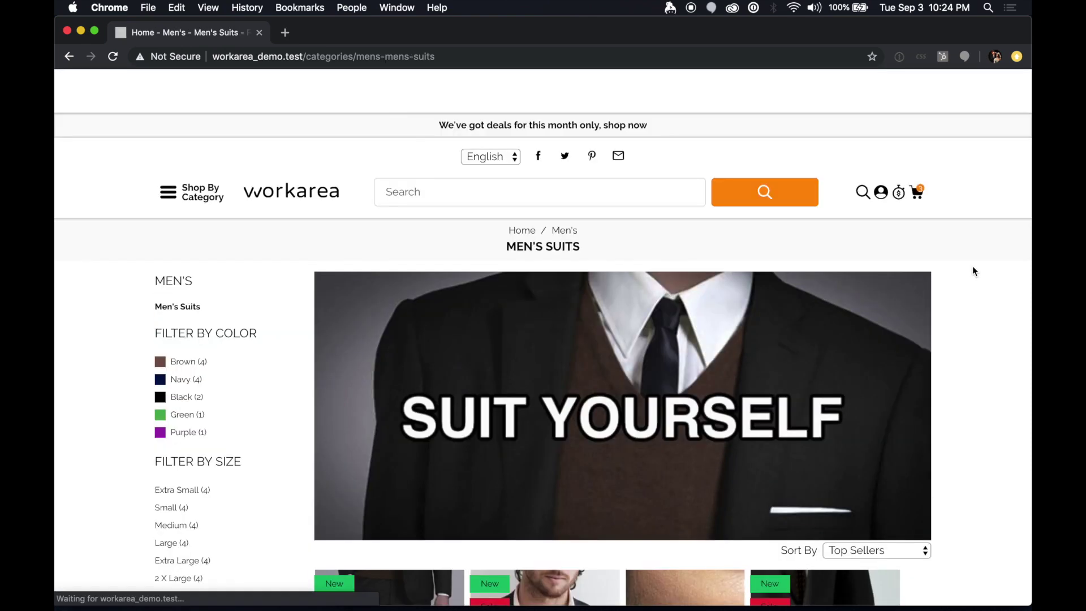
scroll(972, 307, down, 3)
scroll(972, 307, down, 3)
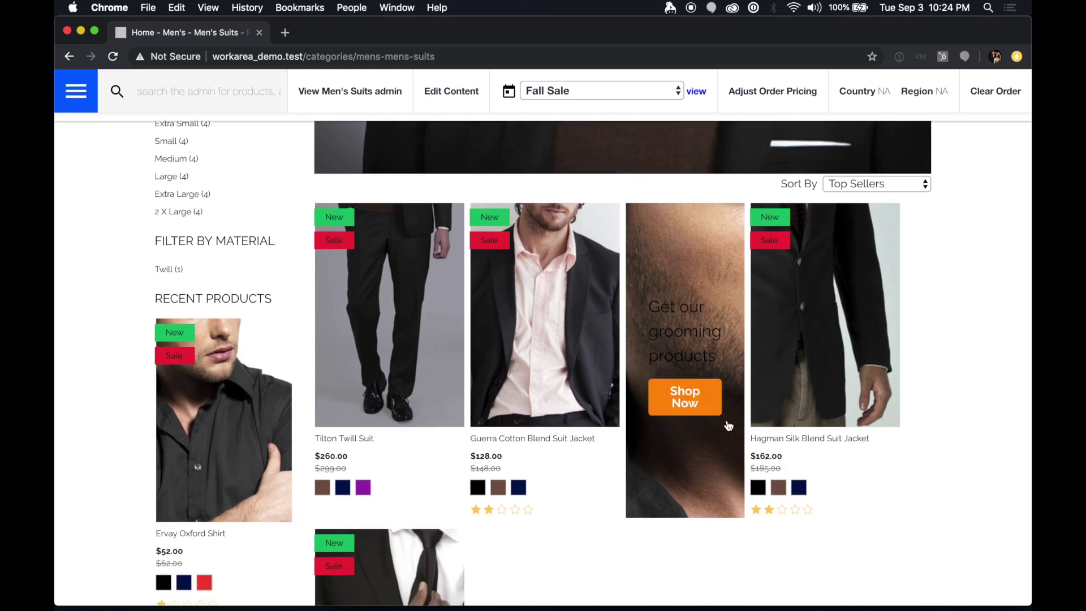
scroll(723, 462, down, 6)
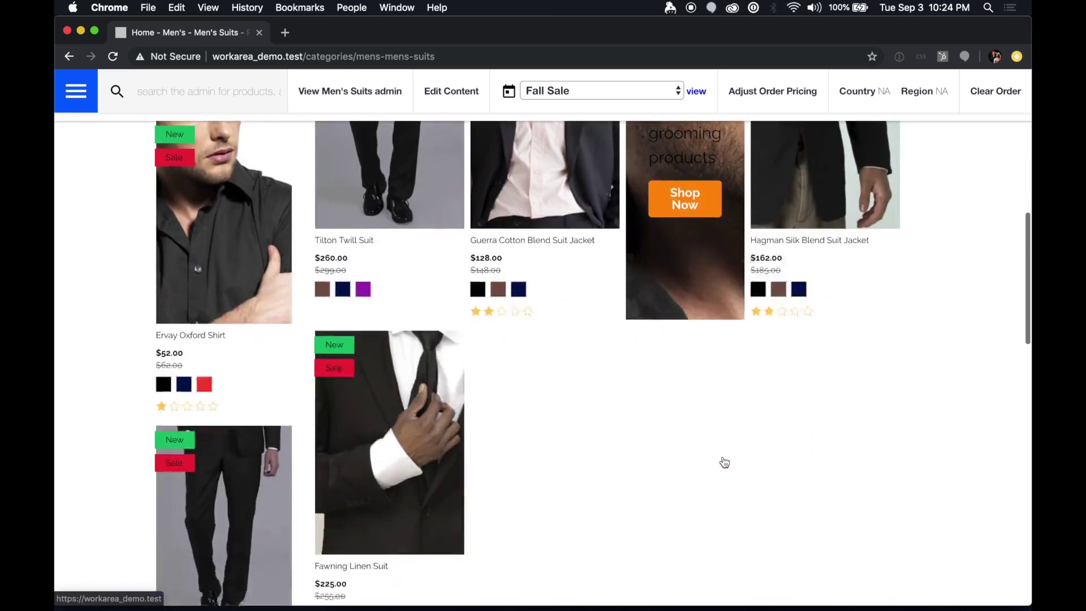
scroll(720, 461, up, 12)
drag(55, 363, 174, 362)
drag(265, 354, 57, 374)
scroll(321, 260, down, 5)
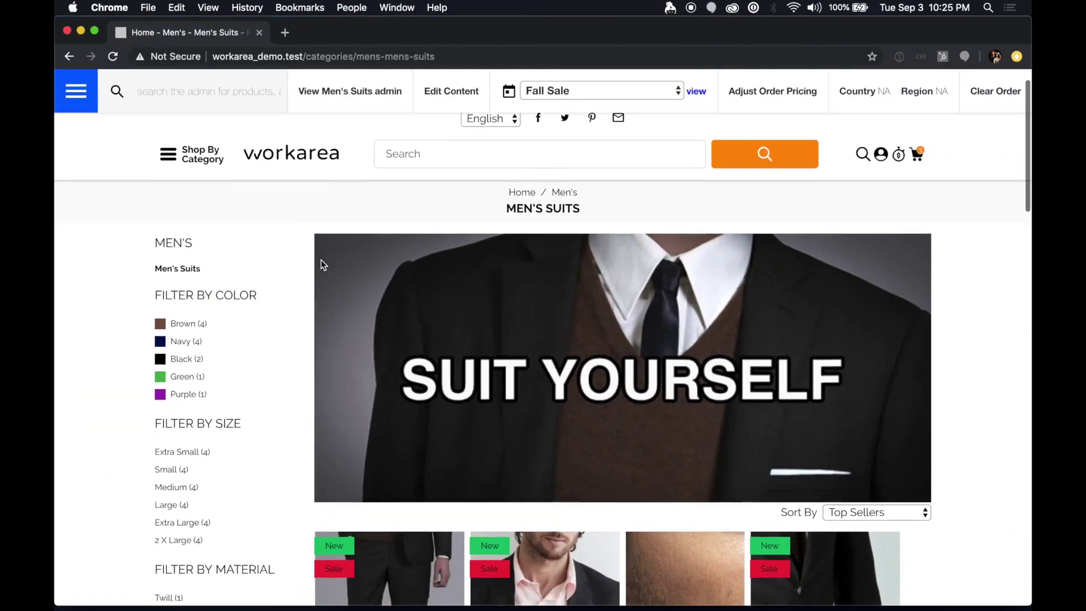
scroll(320, 265, down, 3)
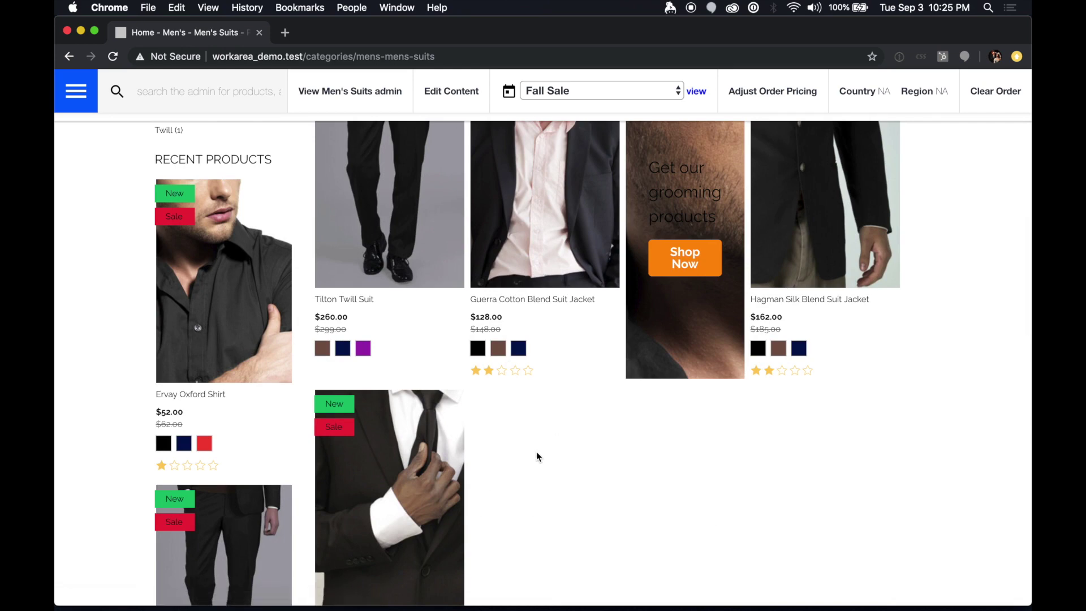
scroll(536, 456, up, 5)
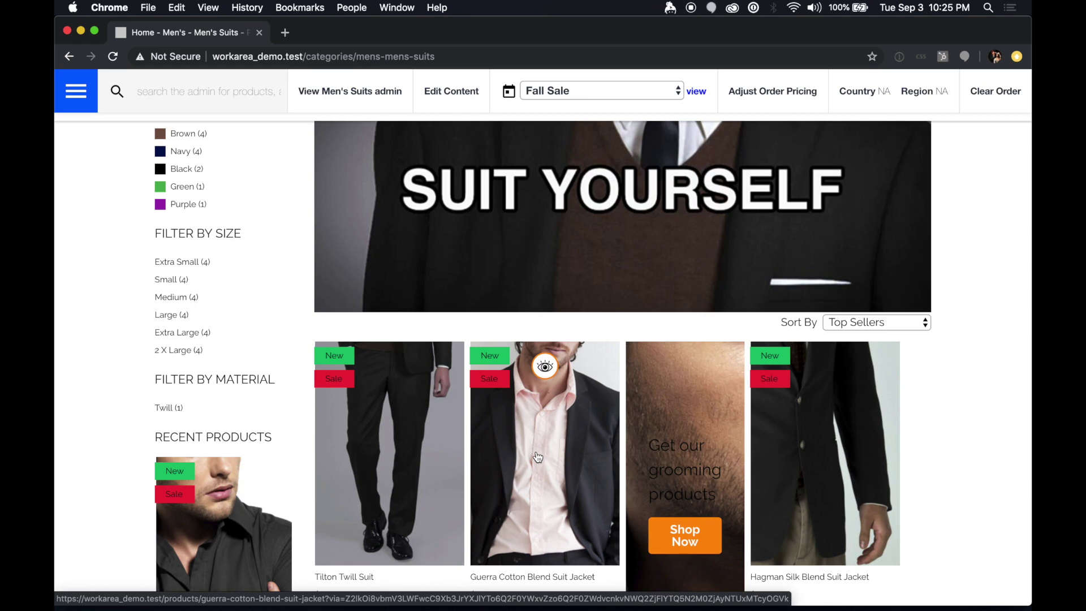
scroll(537, 457, up, 5)
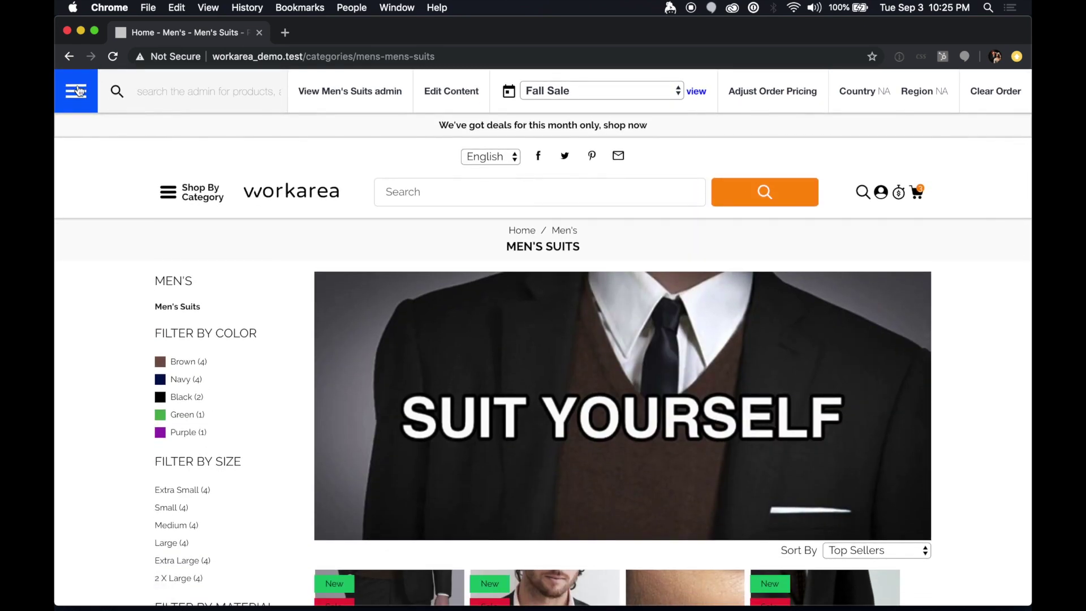
Step: Start a new discount from the admin's discounts list and set its type to Category
click(77, 91)
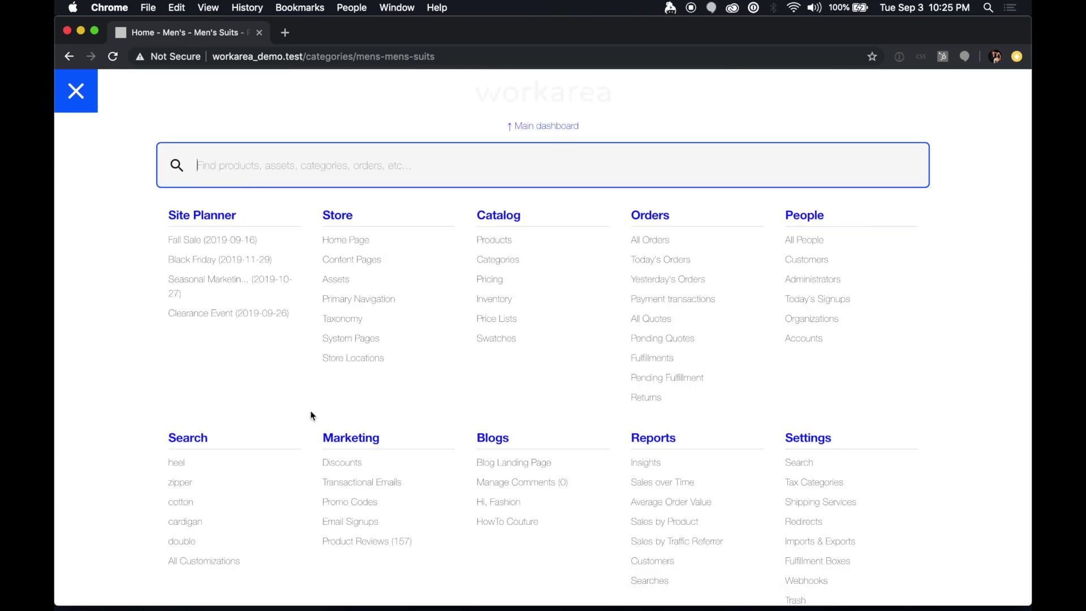
click(338, 463)
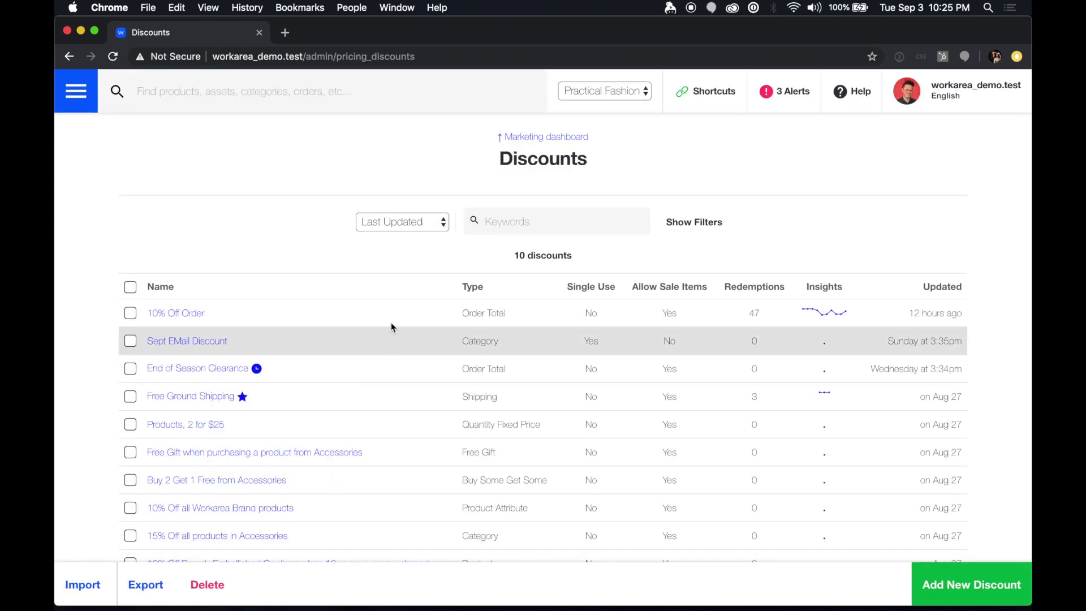
click(966, 577)
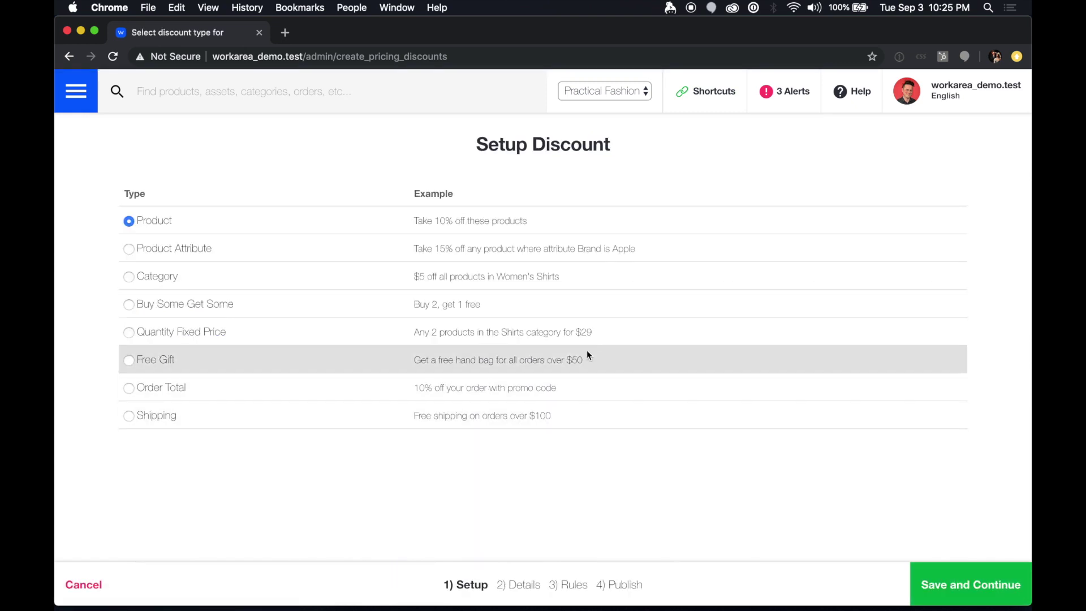
click(157, 281)
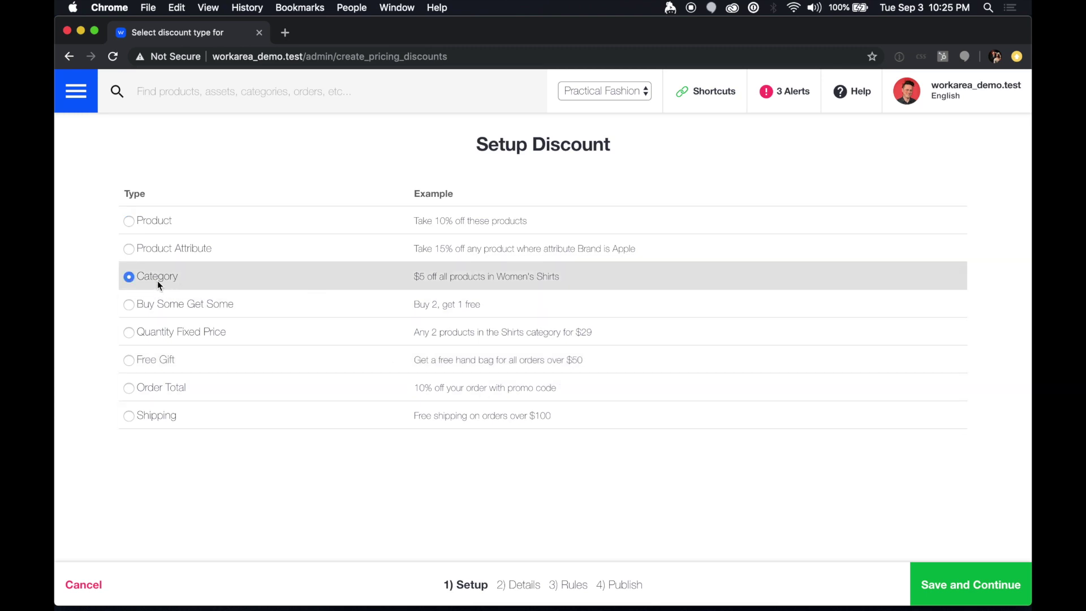
click(998, 582)
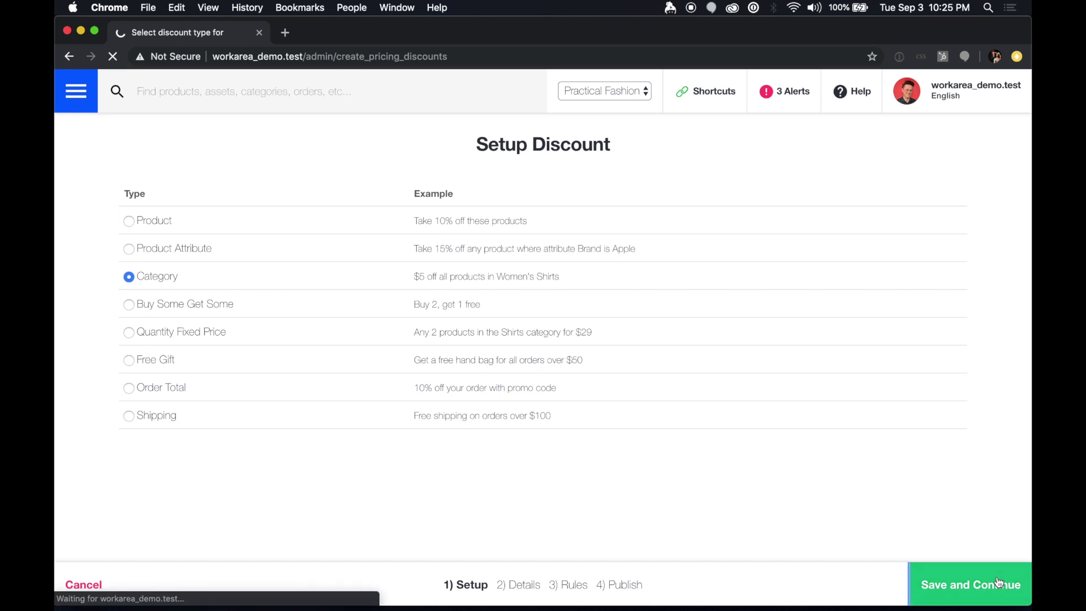
Step: Name the discount "Suit Sale" and save to continue to its rules
click(424, 226)
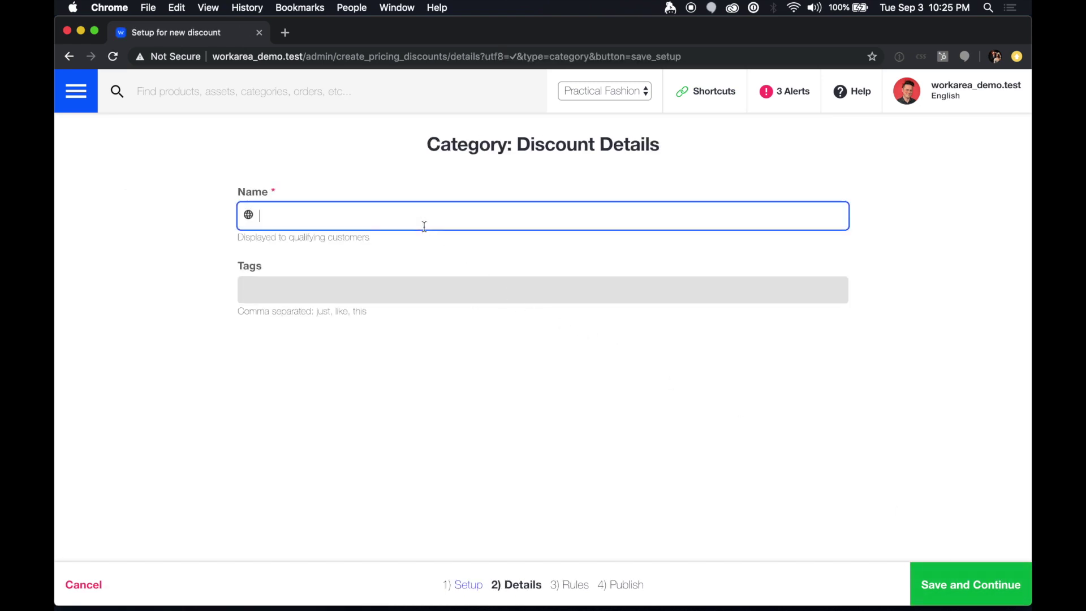
text(Suit Sale)
click(971, 582)
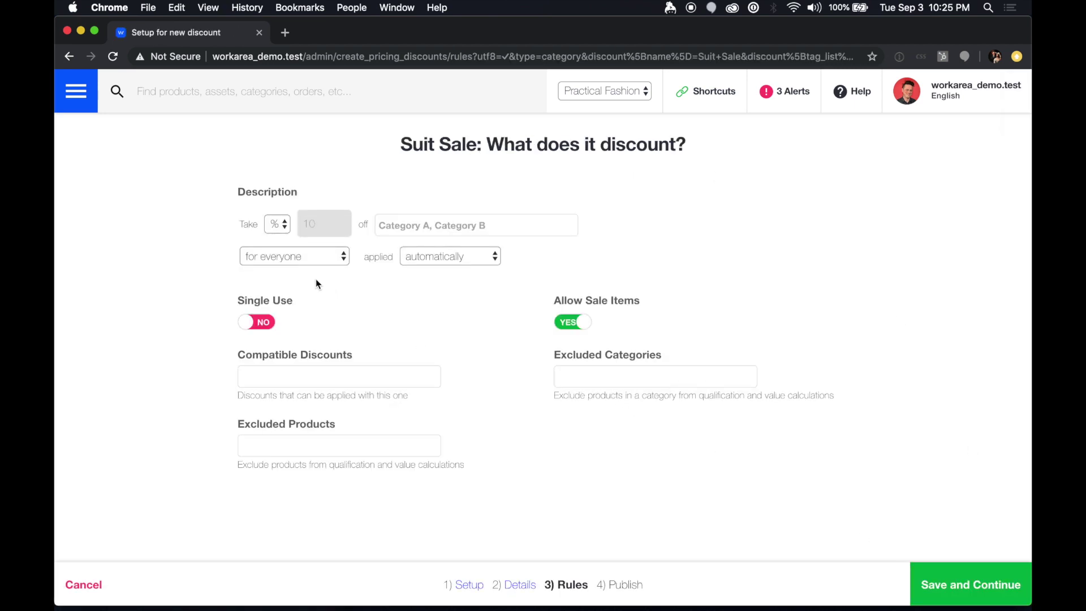
Step: Set the discount to take 15% off the Men's Suits category
click(284, 232)
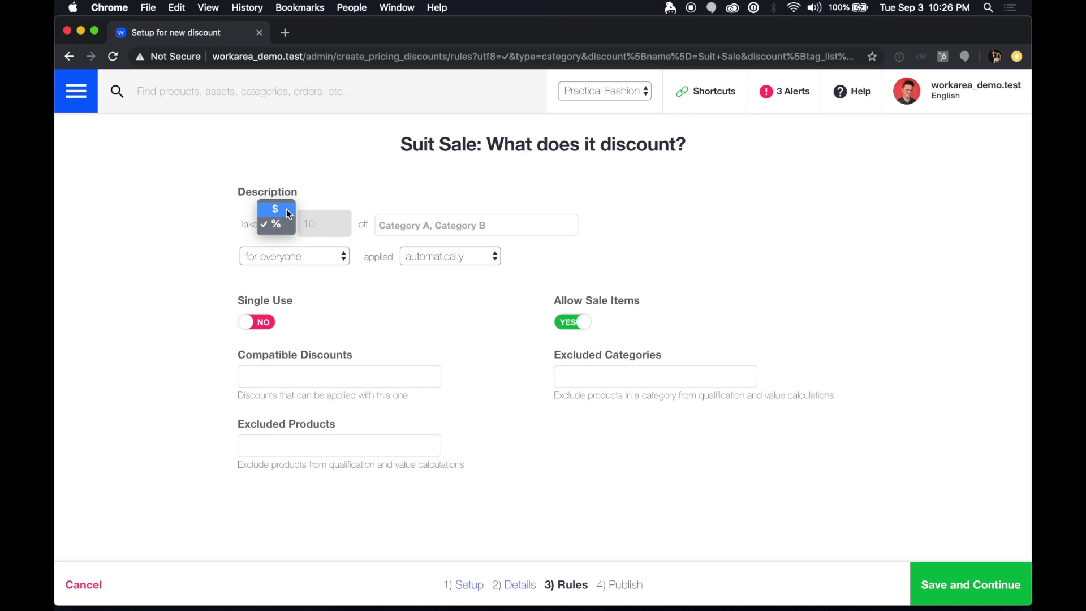
click(323, 223)
text(15)
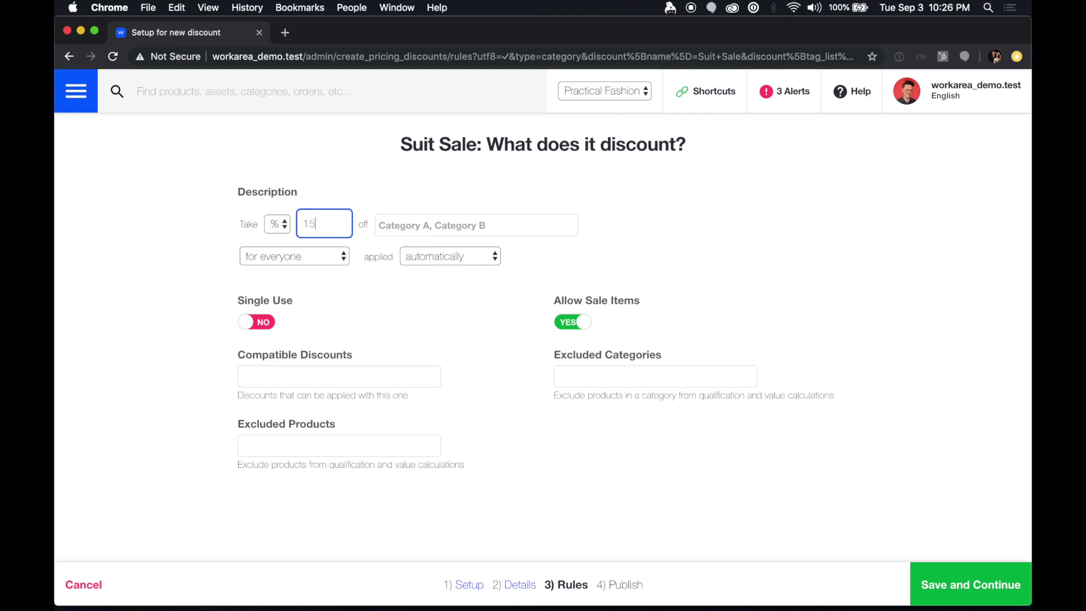
click(431, 224)
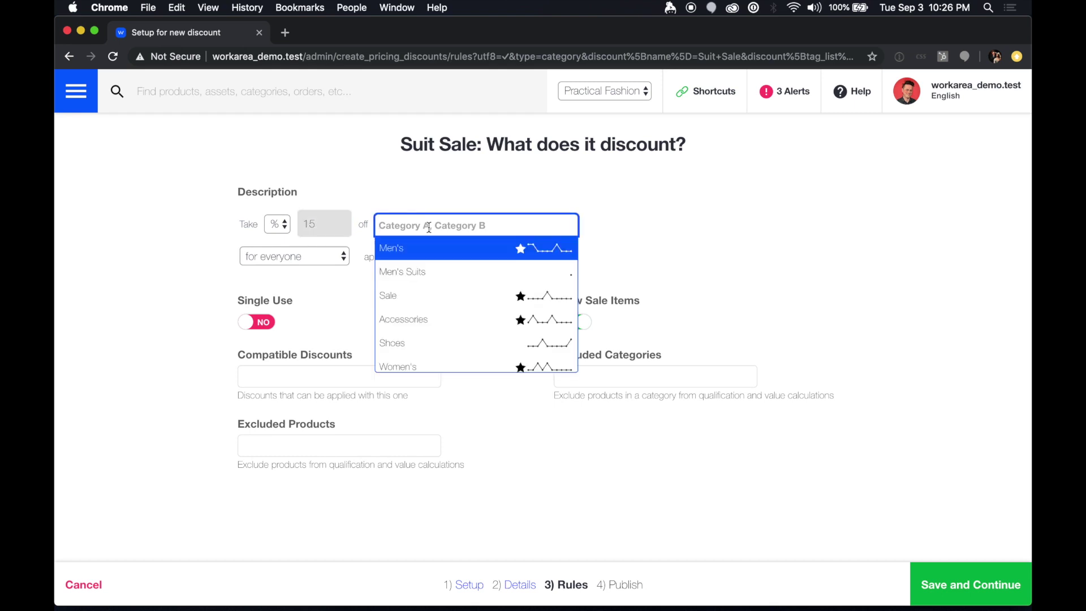
click(423, 266)
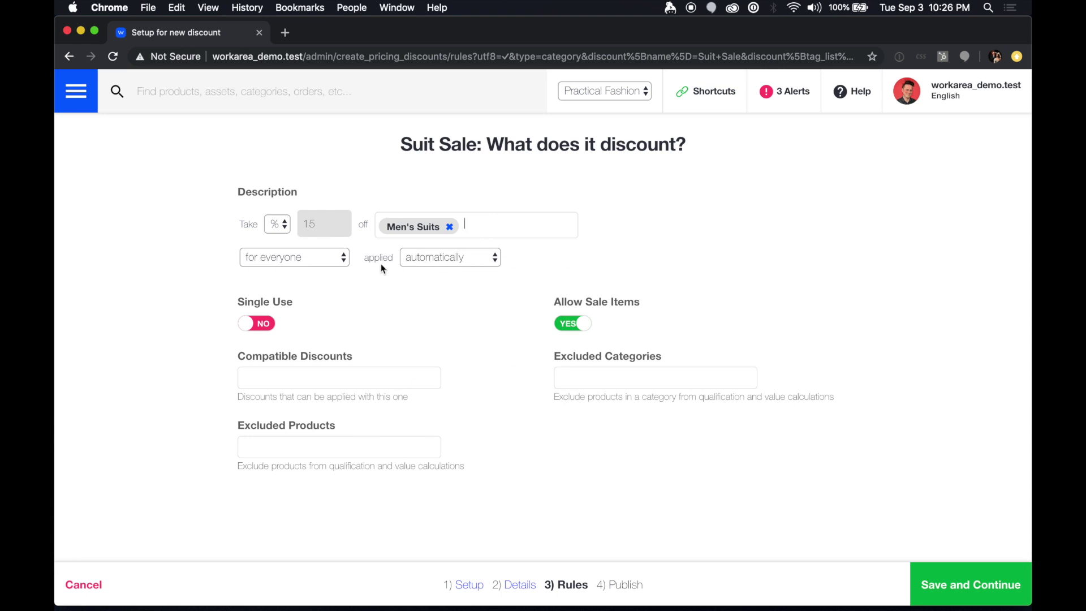
Step: Add the condition that the order total is greater than $250.00
click(334, 259)
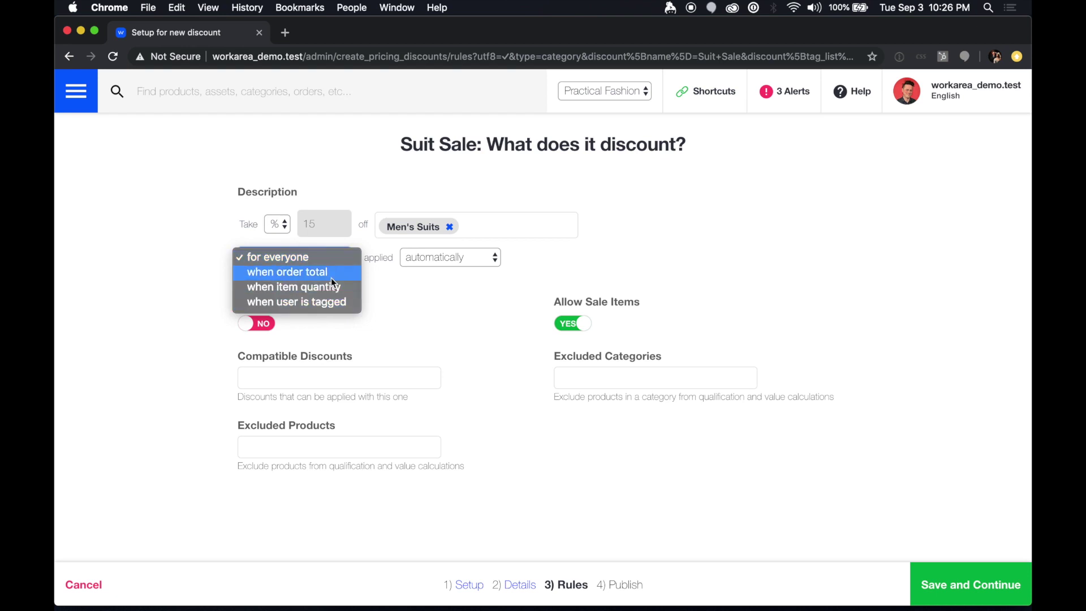
click(331, 277)
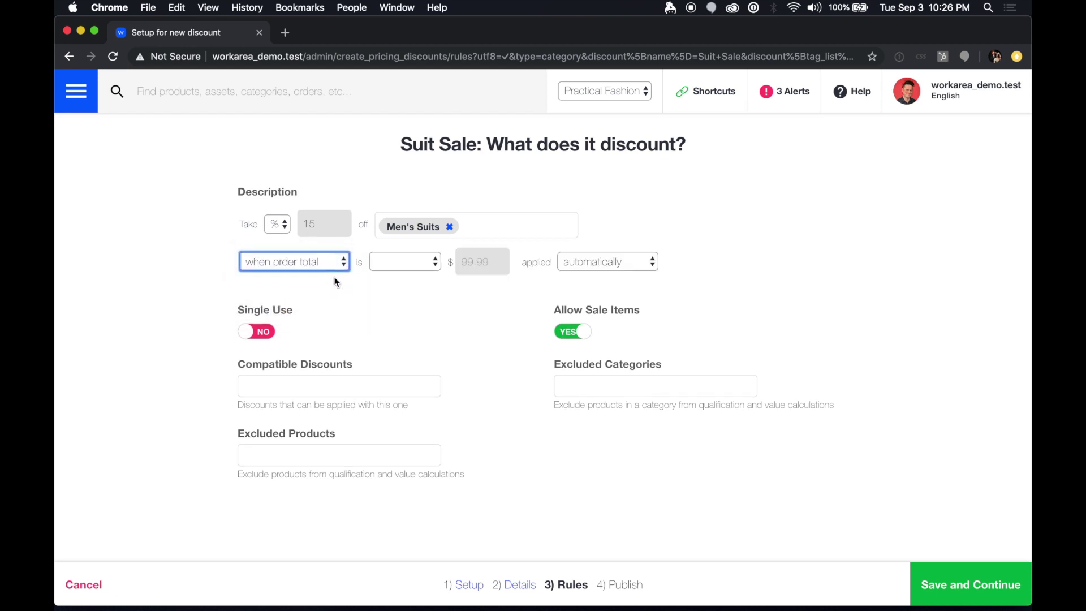
click(395, 262)
click(412, 262)
click(481, 262)
text(250.00)
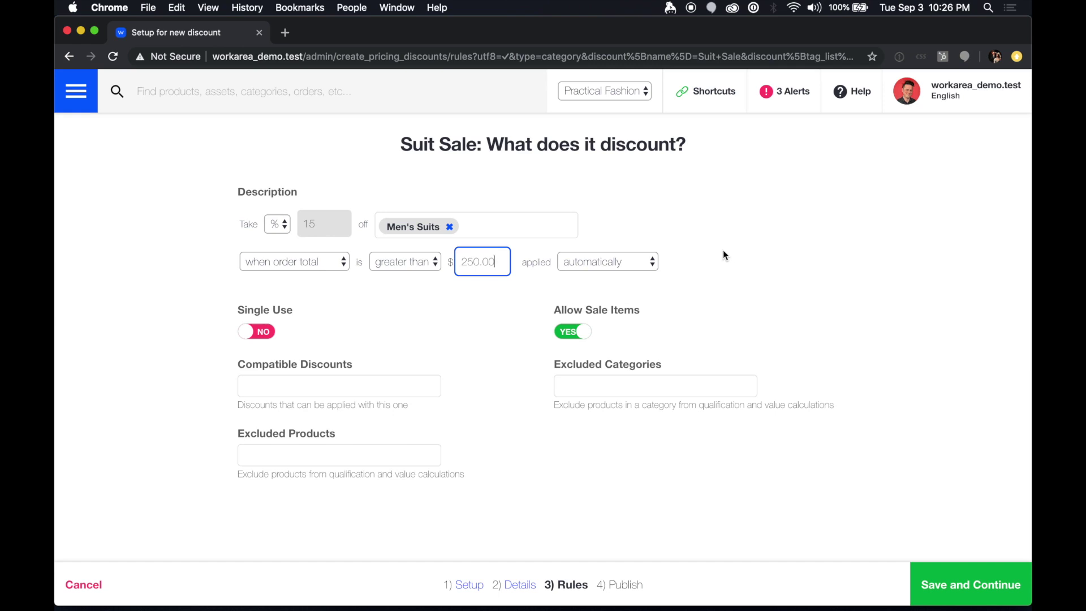
Step: Apply the discount when the promo code is SAVE15
click(634, 261)
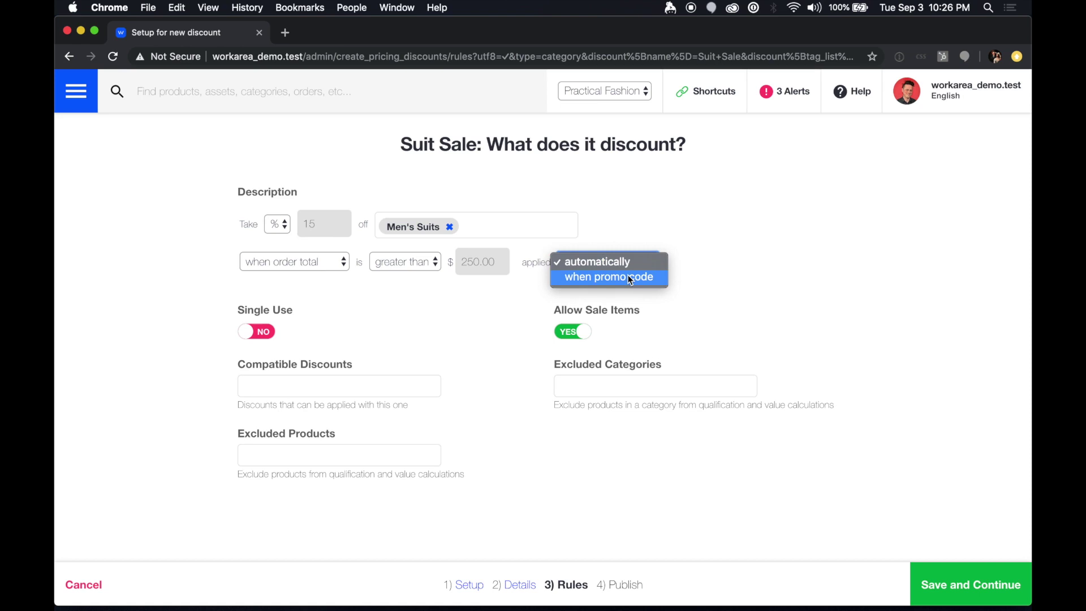
click(630, 278)
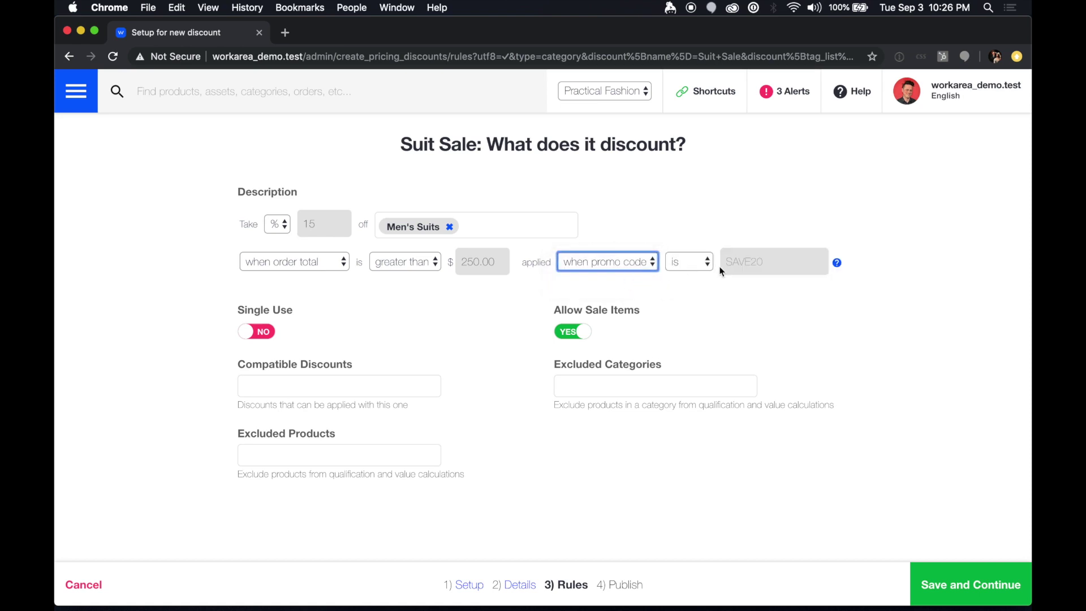
click(748, 273)
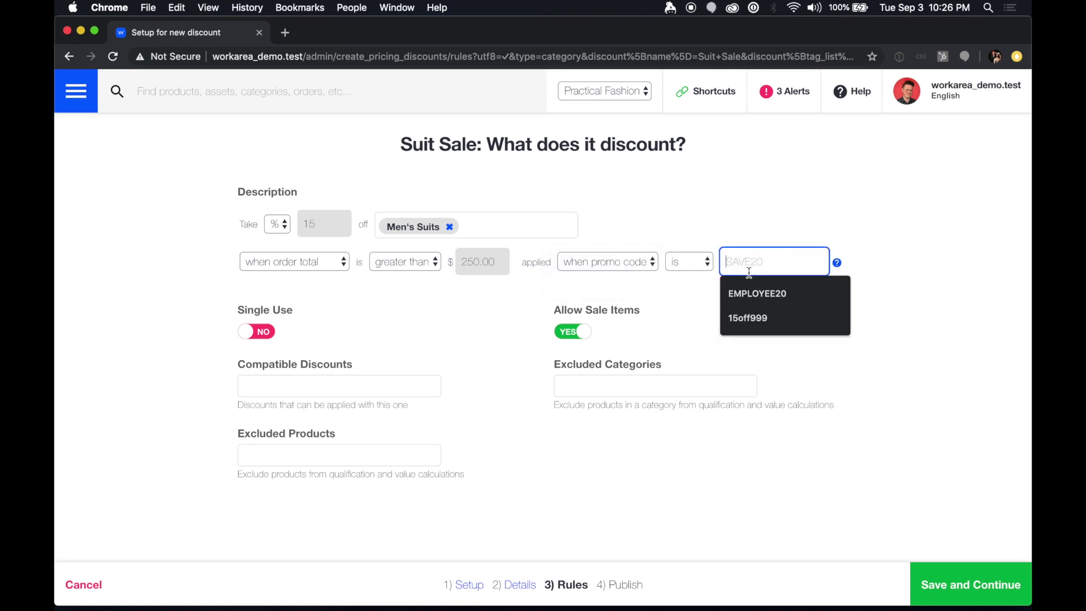
text(SAVE15)
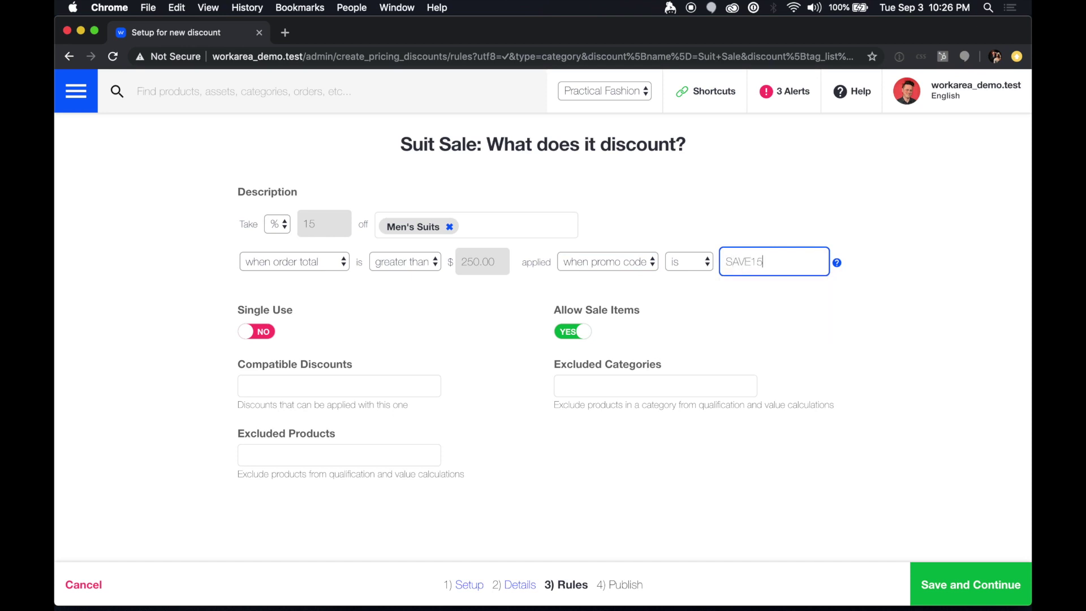
Step: Change the promo code condition to accept codes from the 15% Off Promo list
click(677, 260)
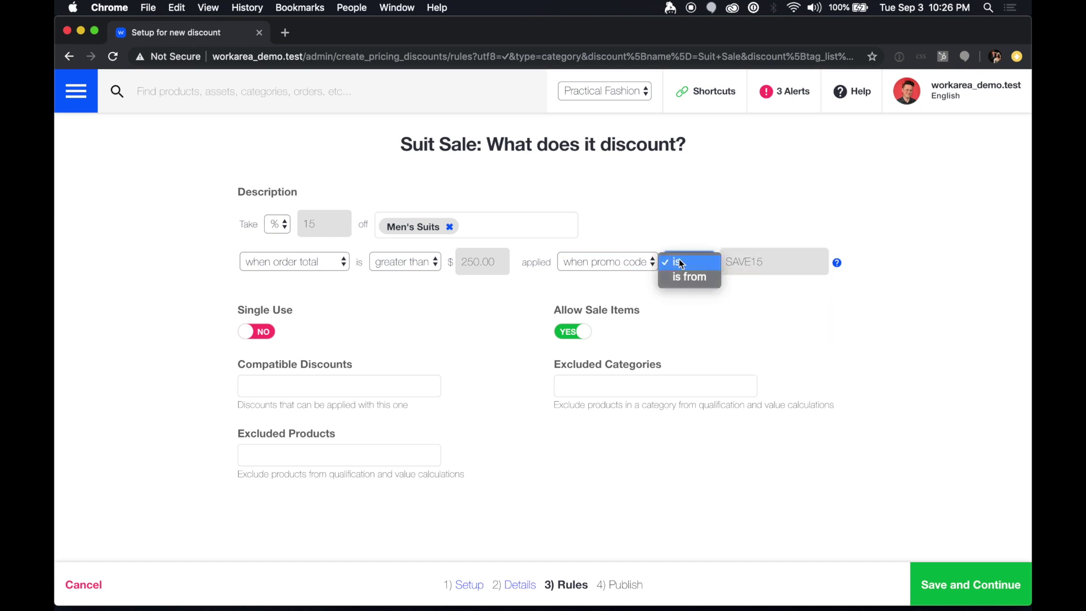
click(681, 276)
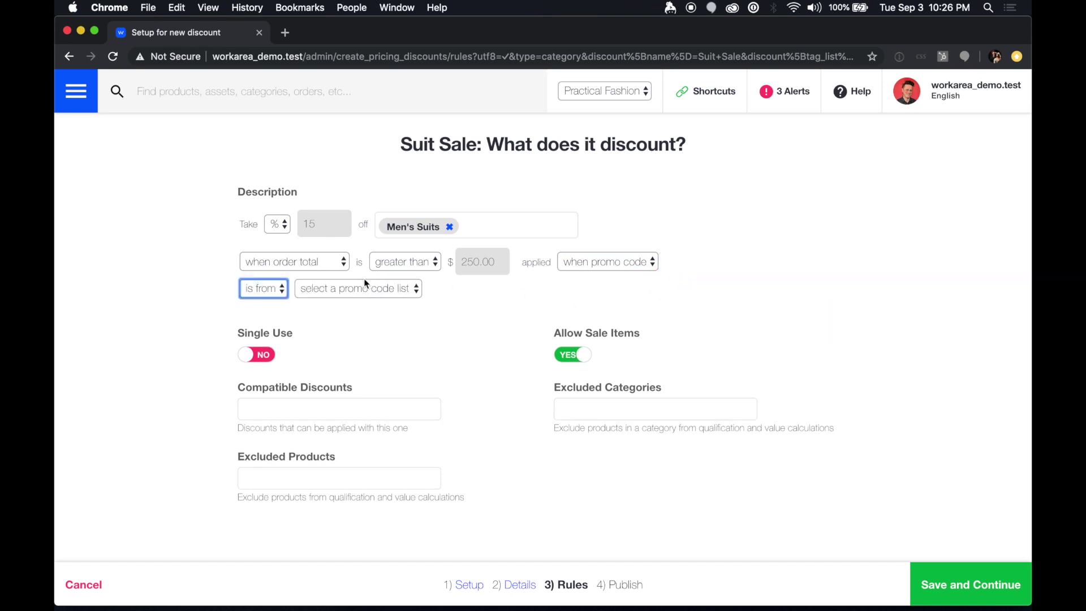
click(360, 289)
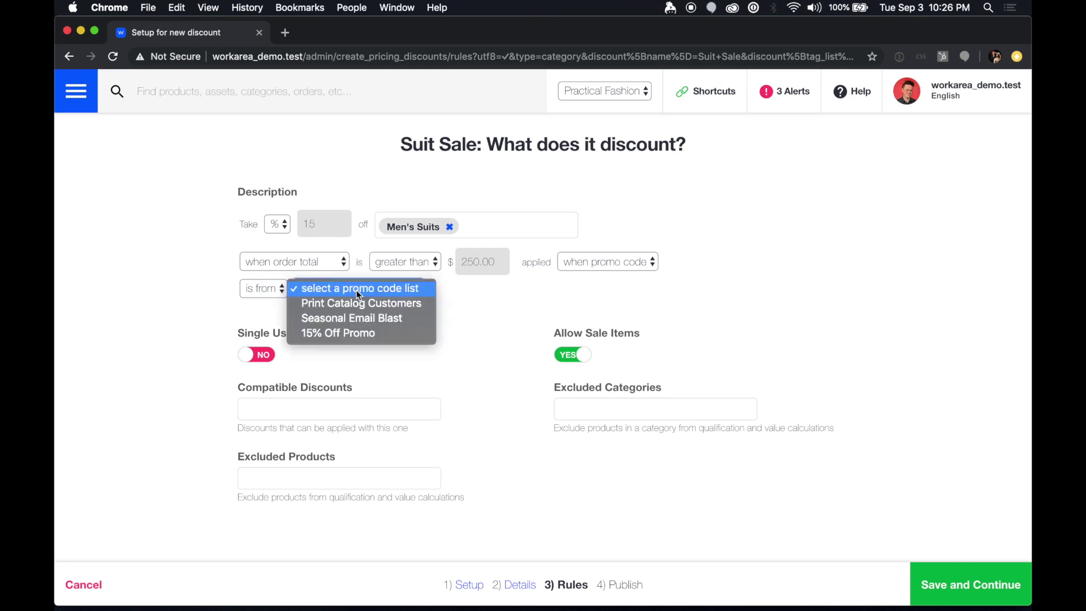
click(371, 338)
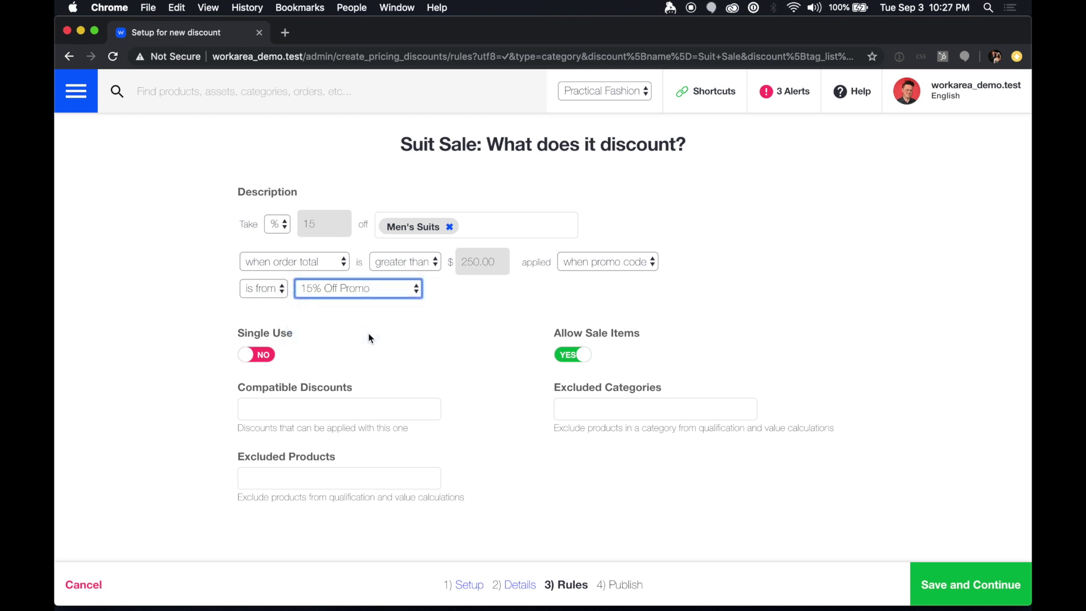
Step: Make the discount single use, keep sale items allowed, and add Free Ground Shipping as a compatible discount
click(259, 360)
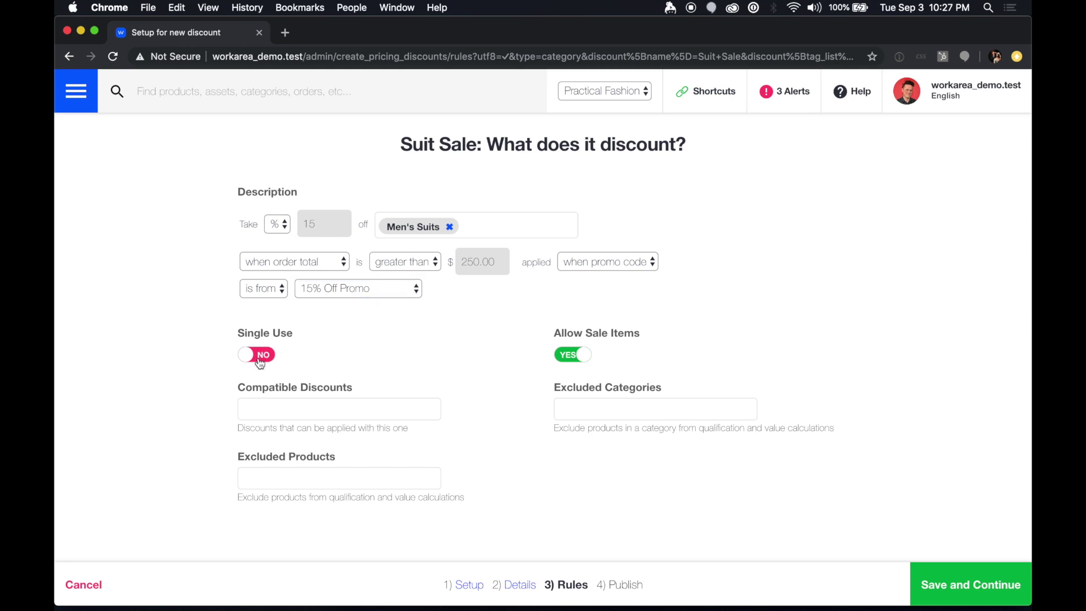
click(572, 356)
click(571, 356)
click(346, 407)
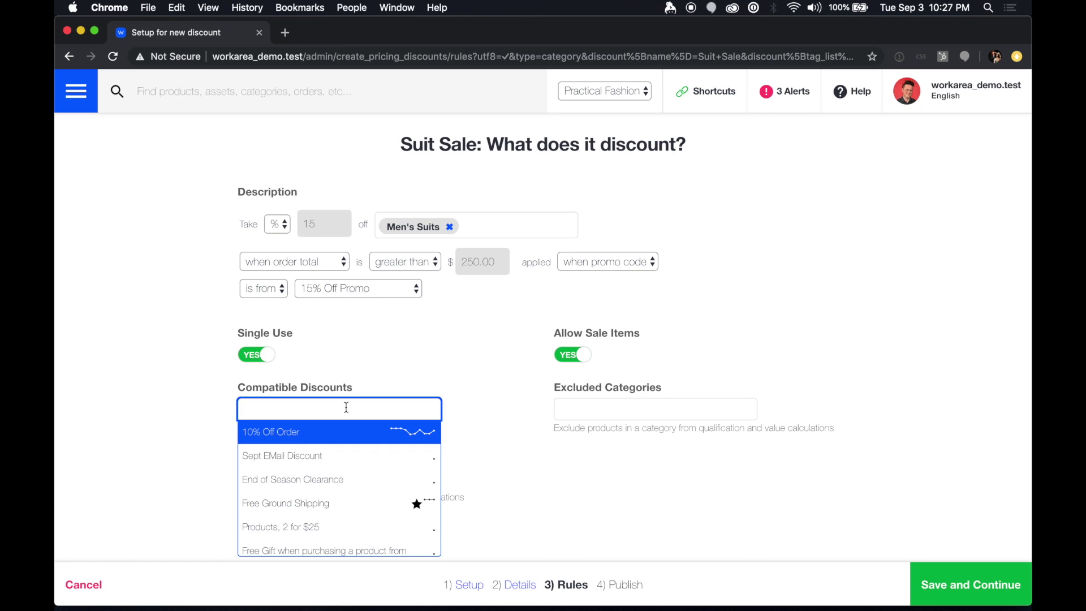
text(free)
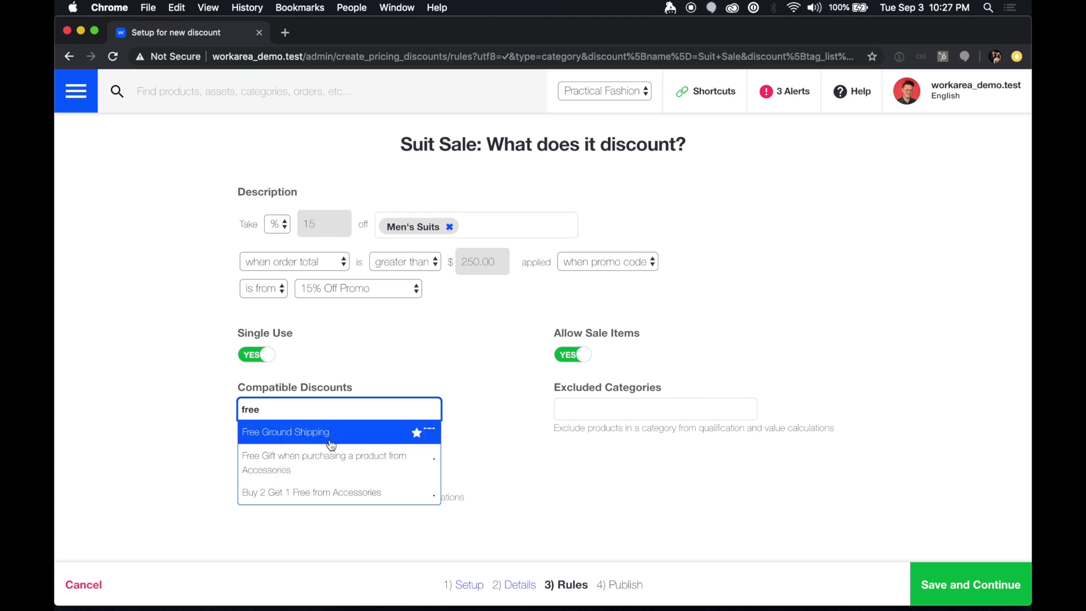
click(330, 437)
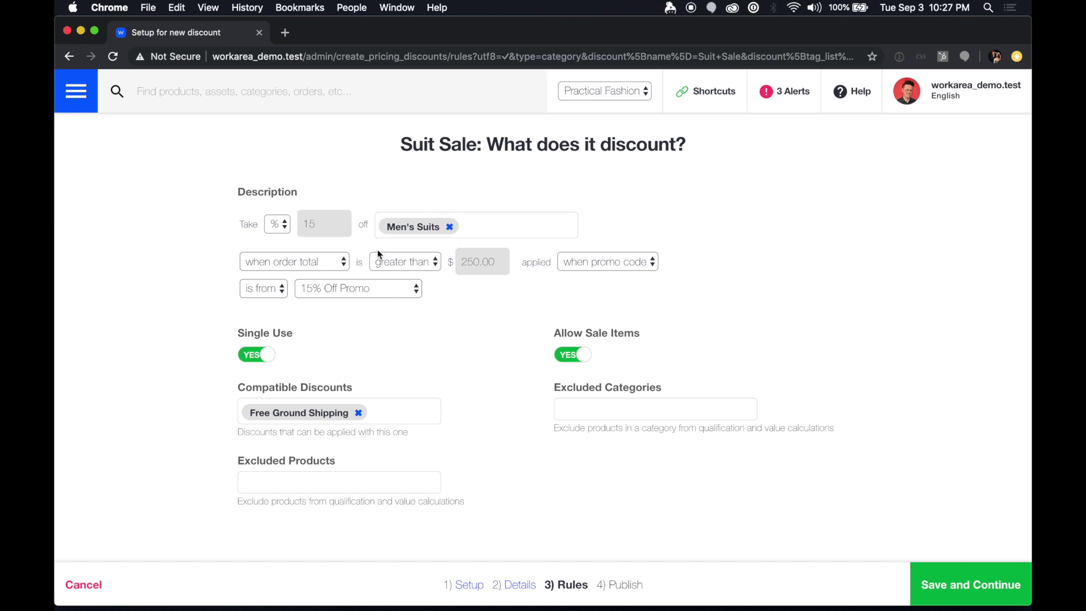
Step: Exclude the Tilton Twill Suit product from the discount, then save and finish it to publish with Fall Sale
click(362, 483)
text(twill)
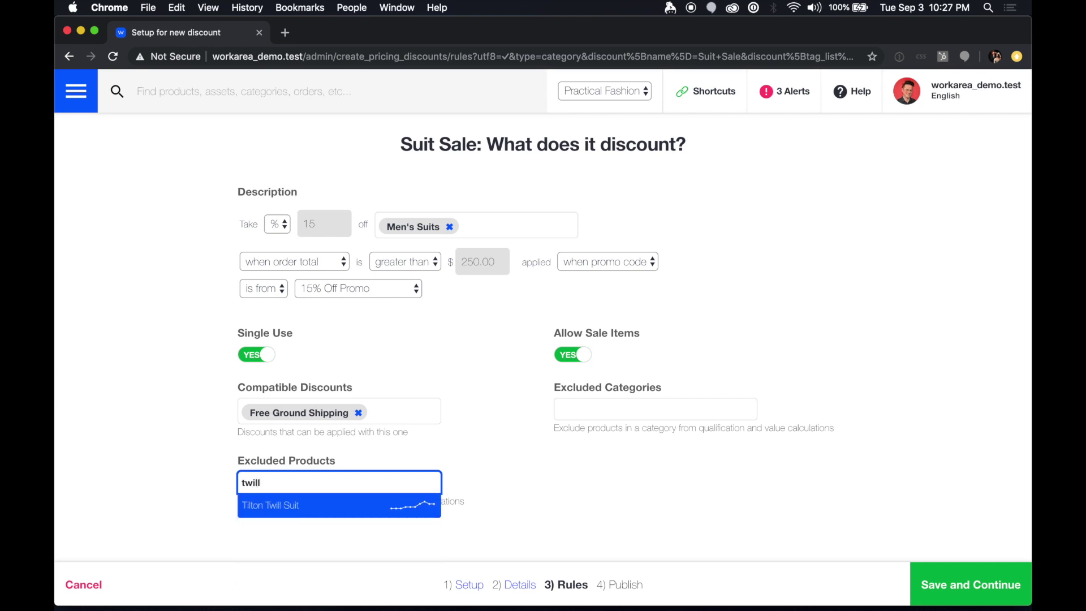
click(350, 512)
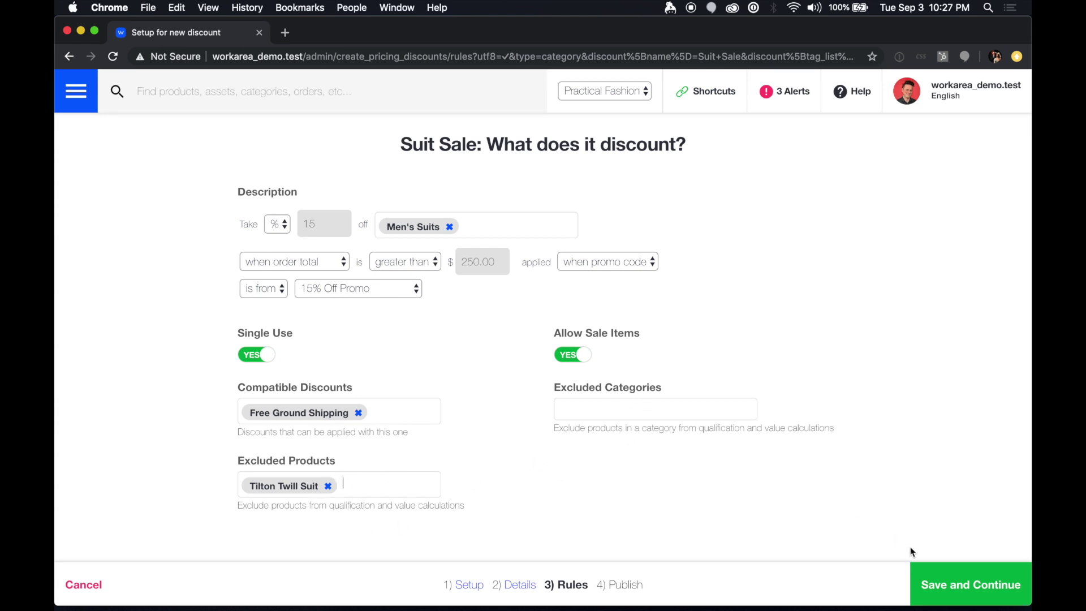
click(943, 589)
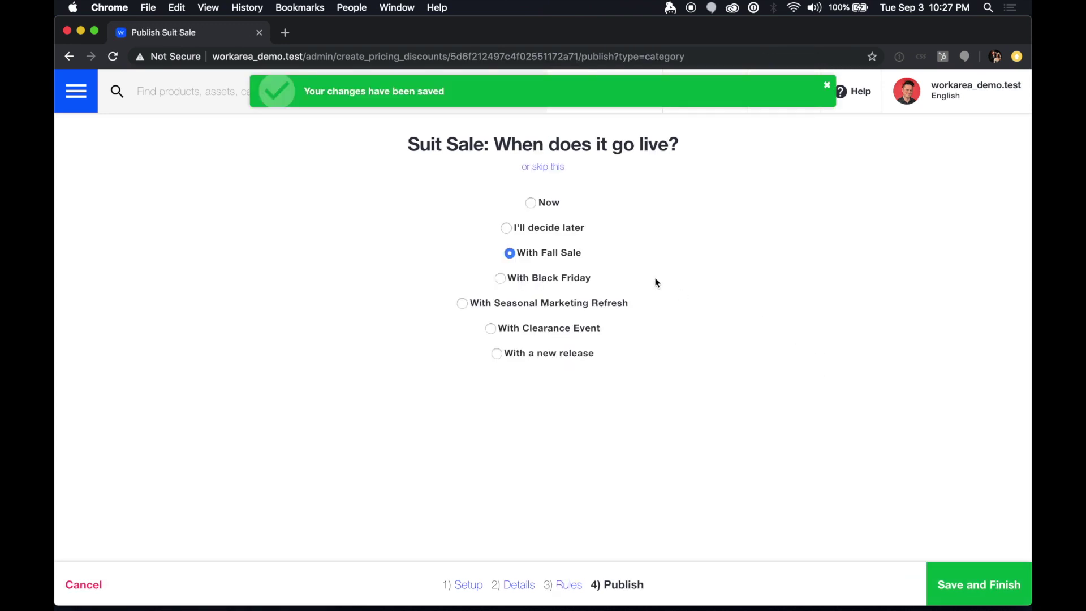
click(951, 575)
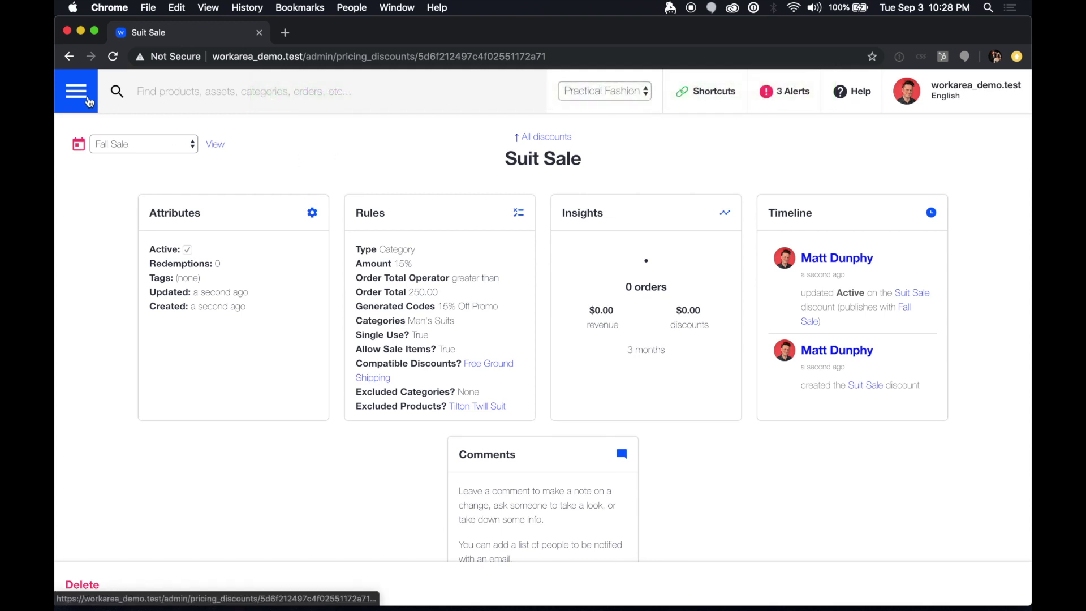
Step: Switch the admin from the Fall Sale release to the live site and open the Search dashboard
click(113, 144)
click(116, 132)
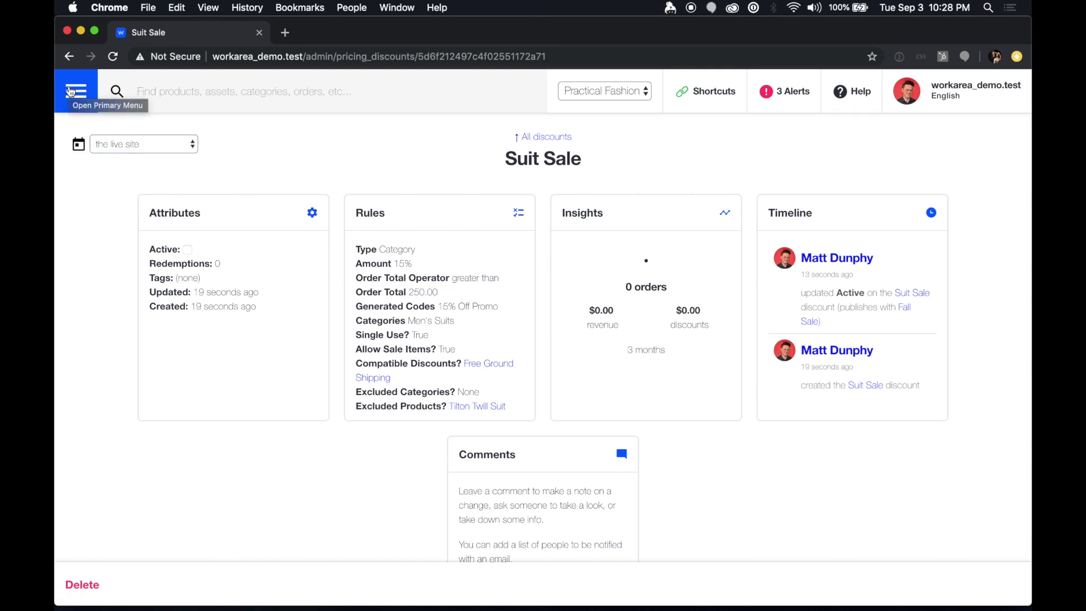
click(70, 90)
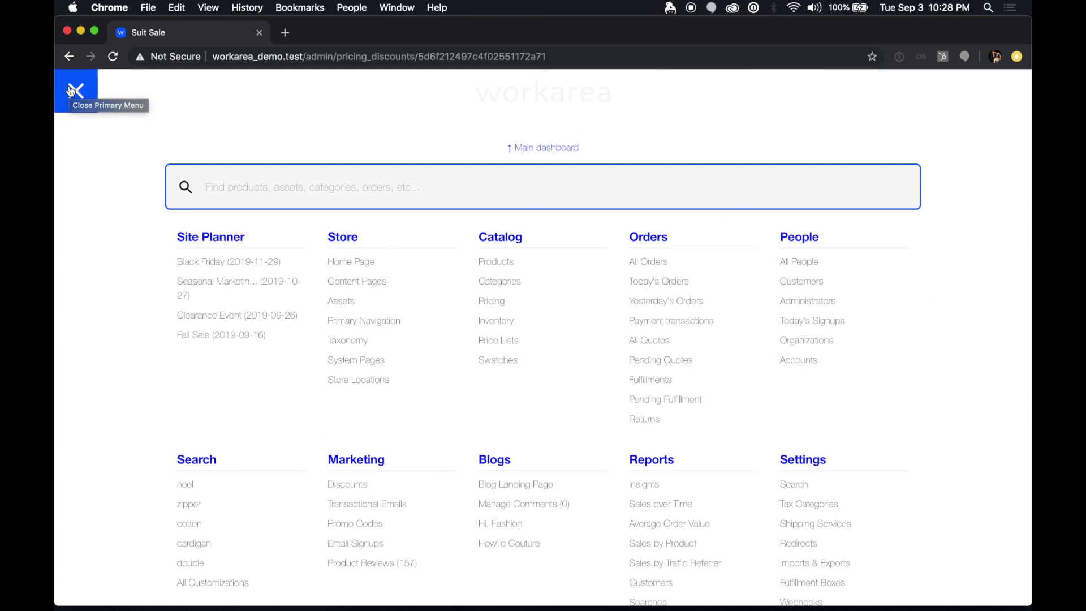
click(195, 460)
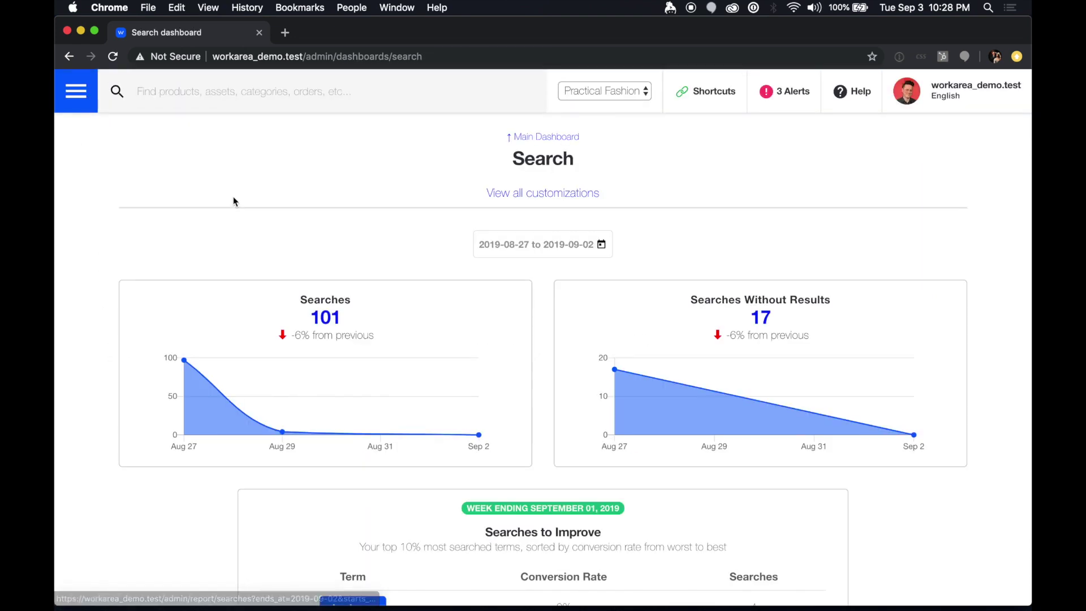
Step: Search the whole admin for "phila" and for a customer's first name
click(204, 107)
text(phila)
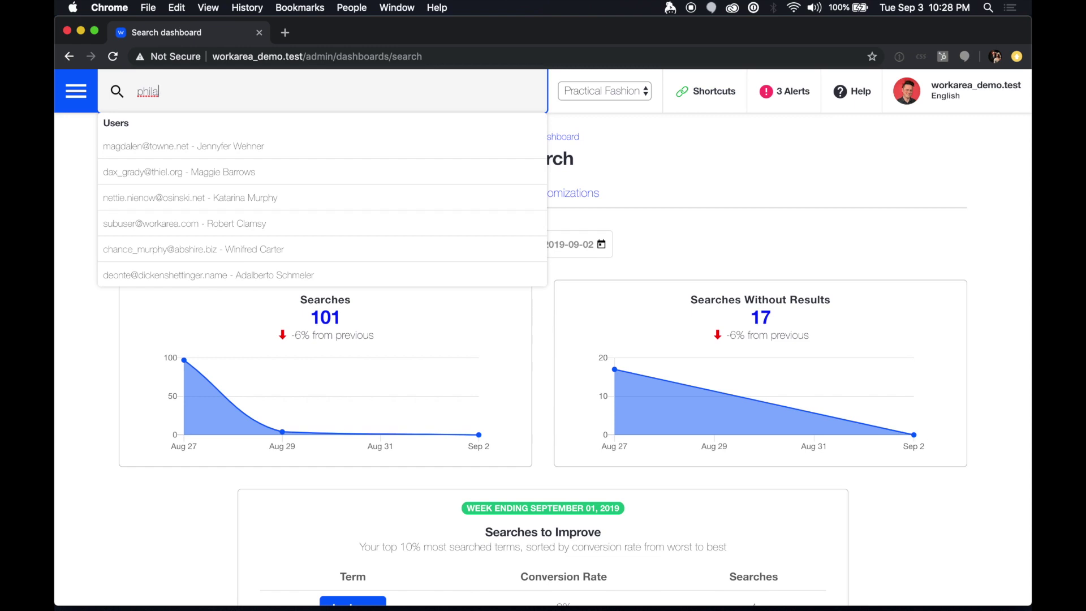
key(super+a)
text(Winifr)
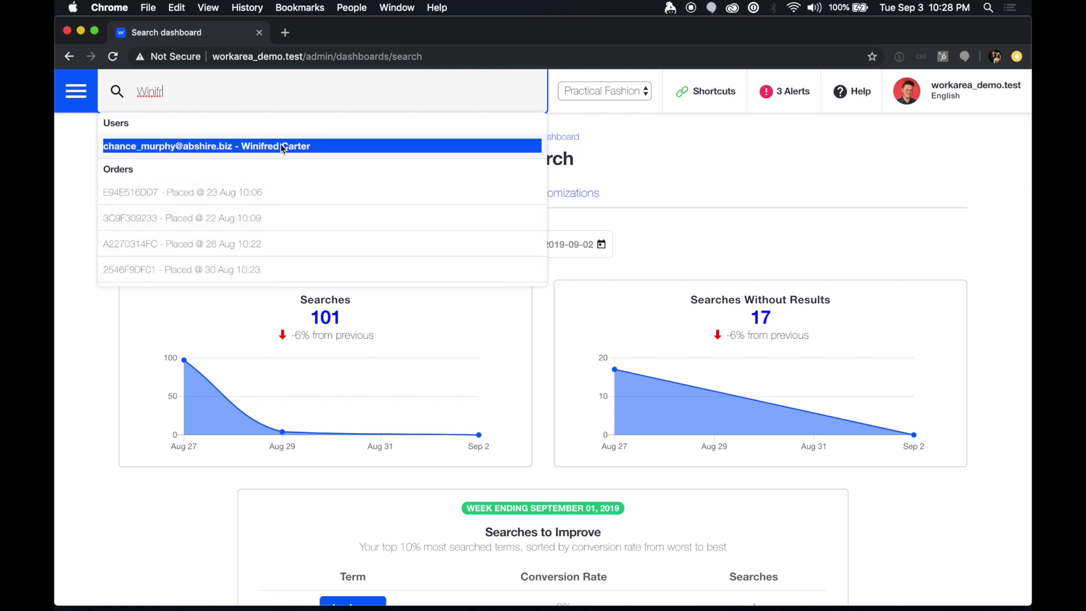
Step: Search the whole admin for "new", "home" and "layou", examining the kinds of records suggested
triple_click(289, 92)
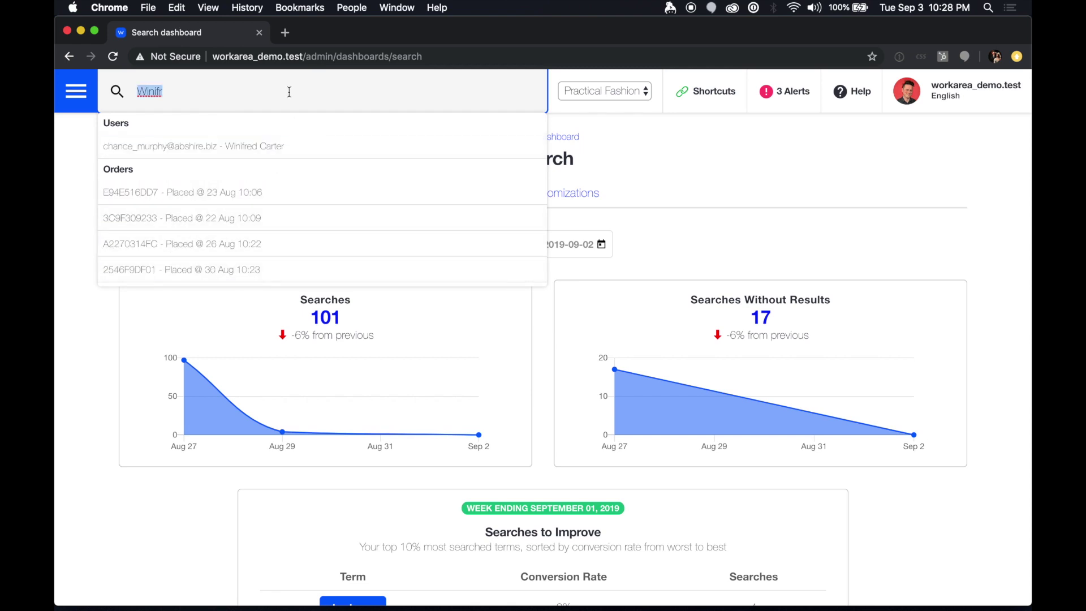
text(new)
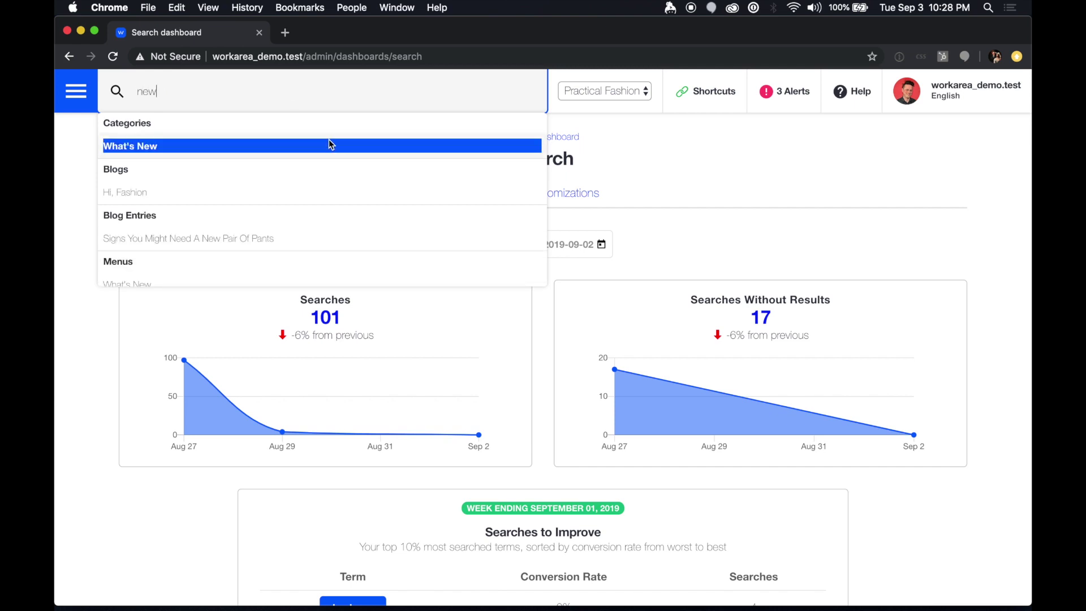
scroll(344, 187, down, 2)
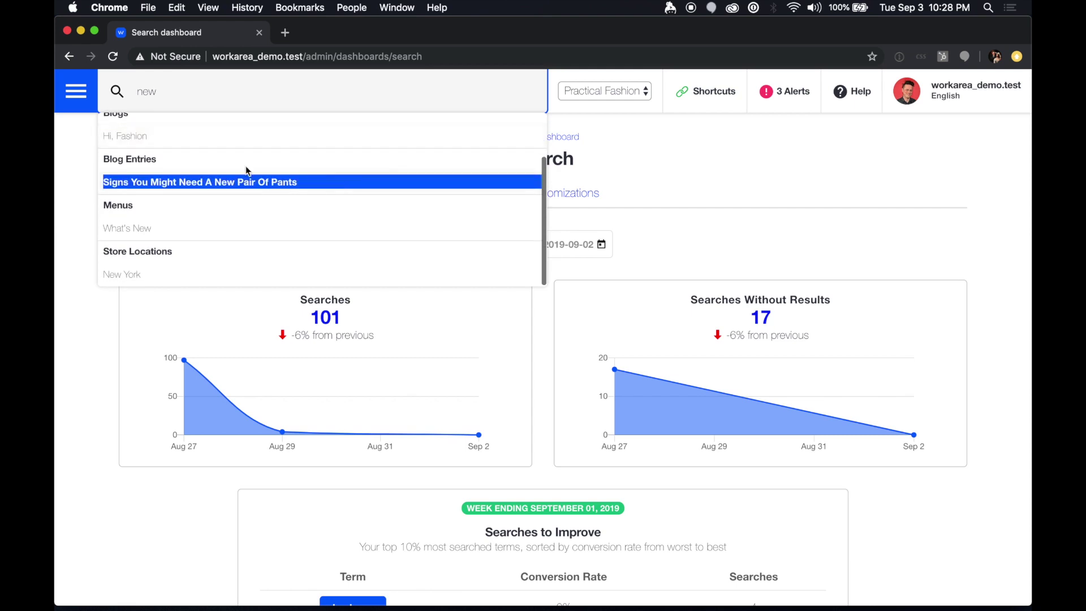
triple_click(233, 91)
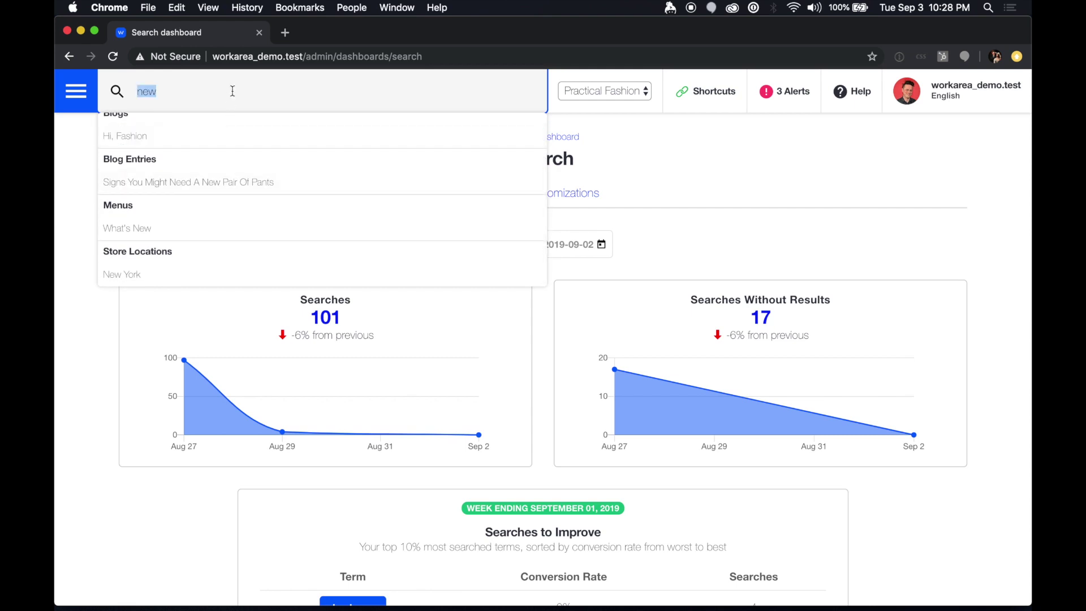
text(home)
key(super+a)
text(layou)
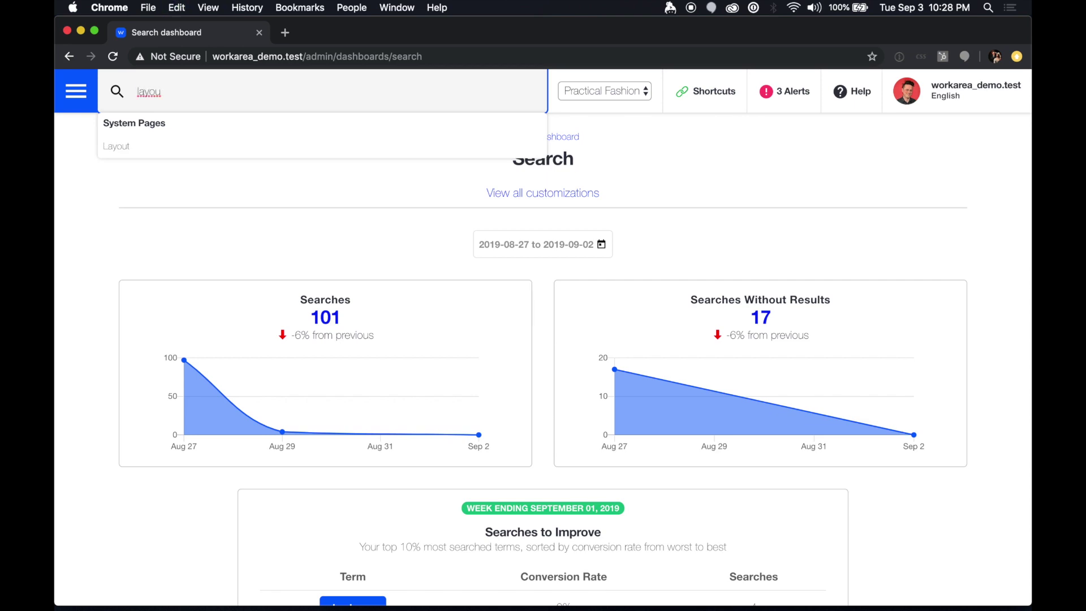
Step: Dismiss the admin search suggestions and open the list of all search customizations
key(super+a)
click(299, 207)
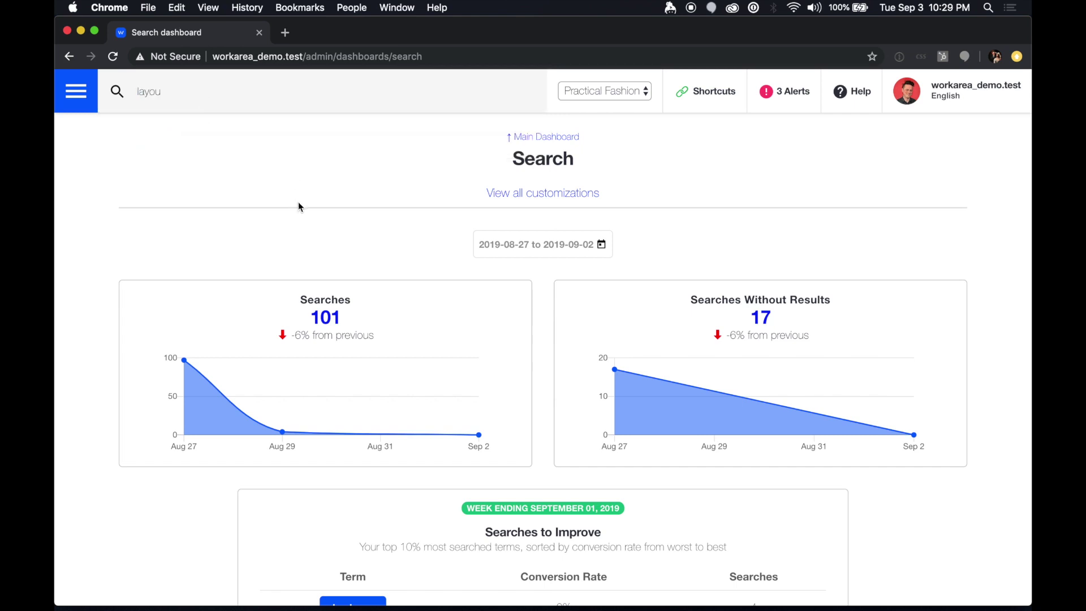
click(531, 195)
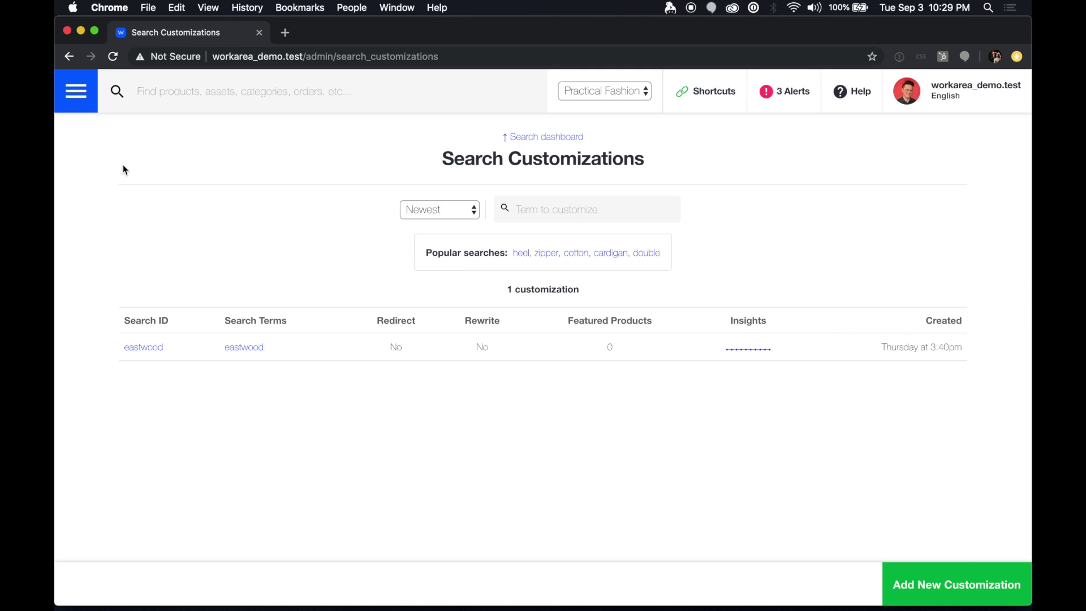
Step: Create a search customization for the term "slate" and view its search results on the storefront
click(920, 575)
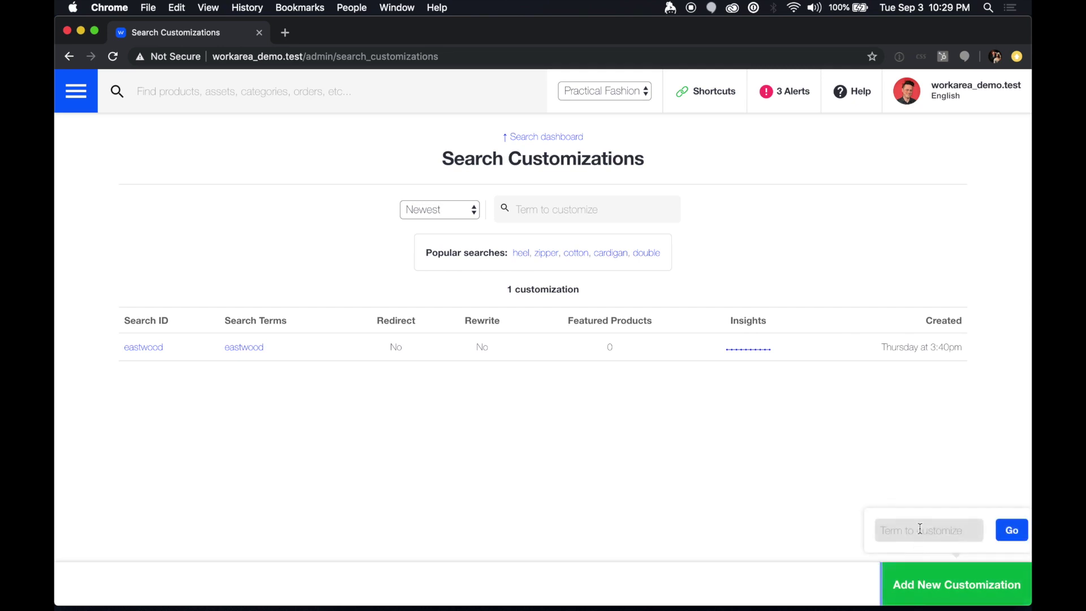
click(920, 529)
text(slate)
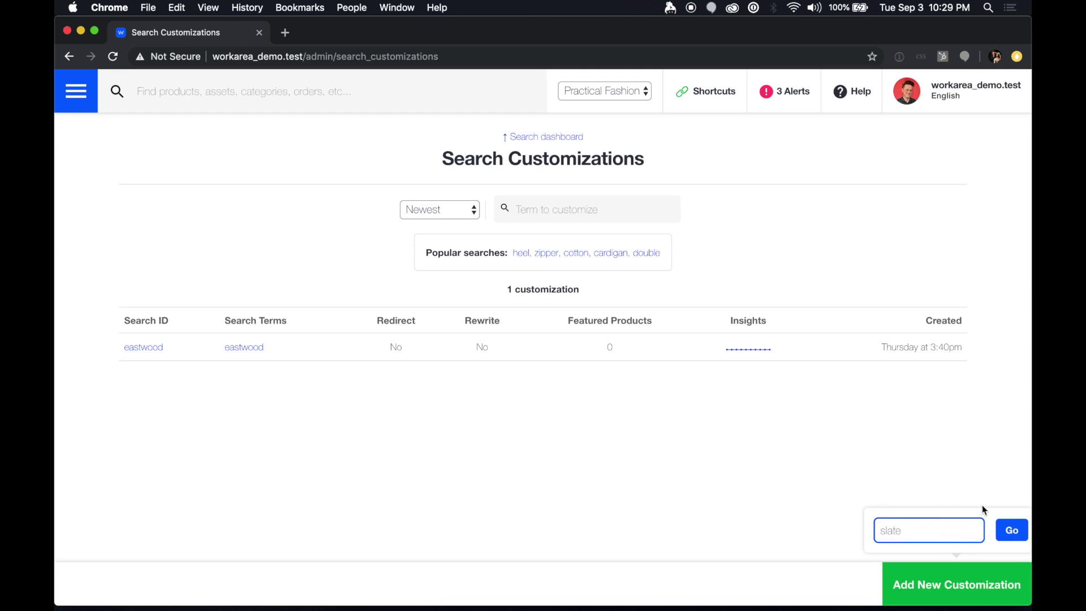
click(1011, 532)
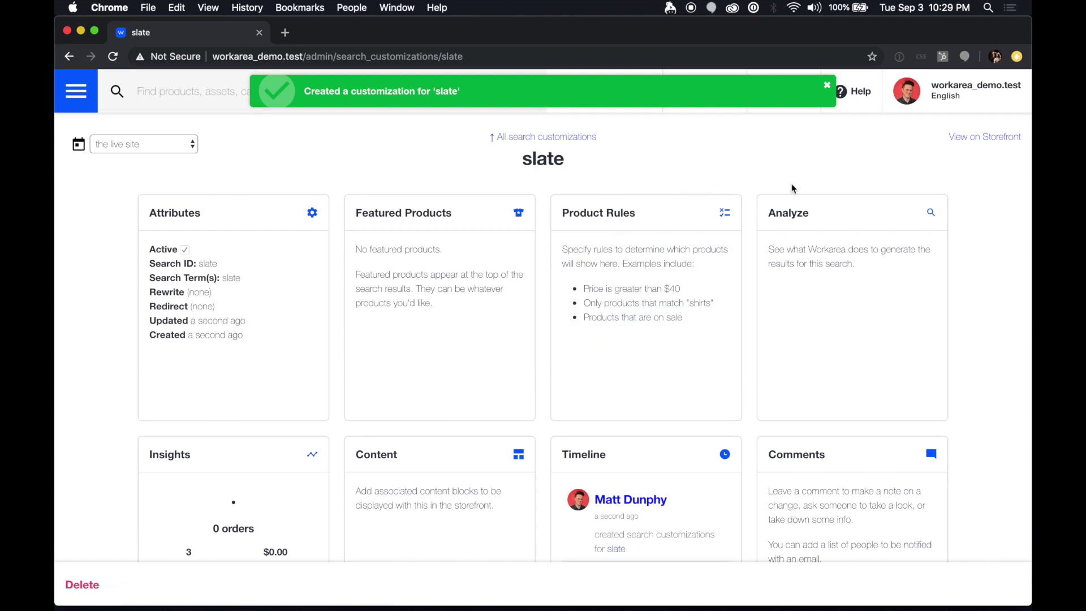
click(989, 137)
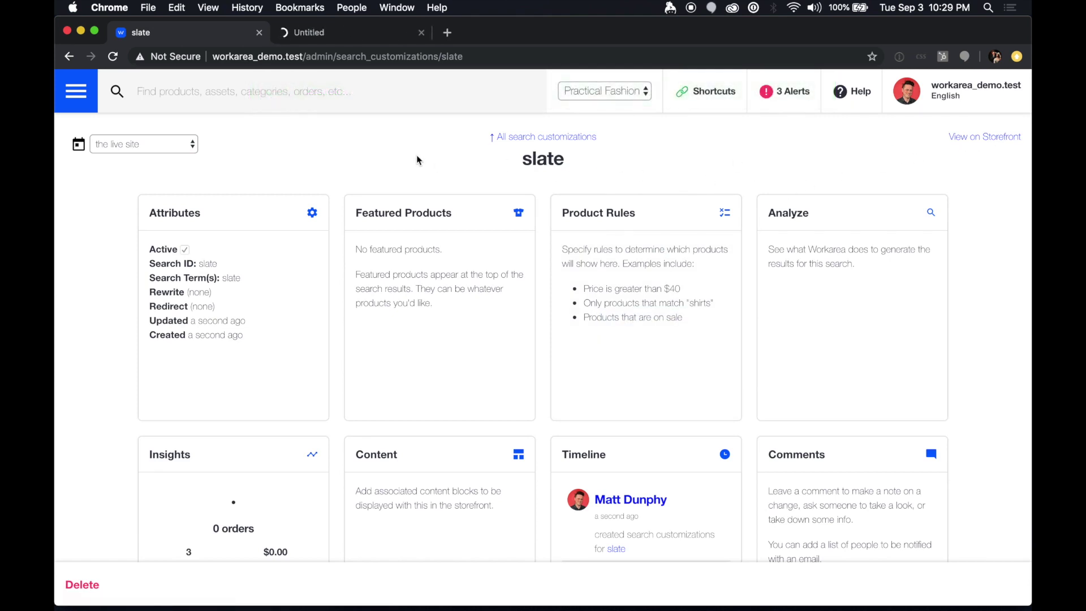
click(381, 42)
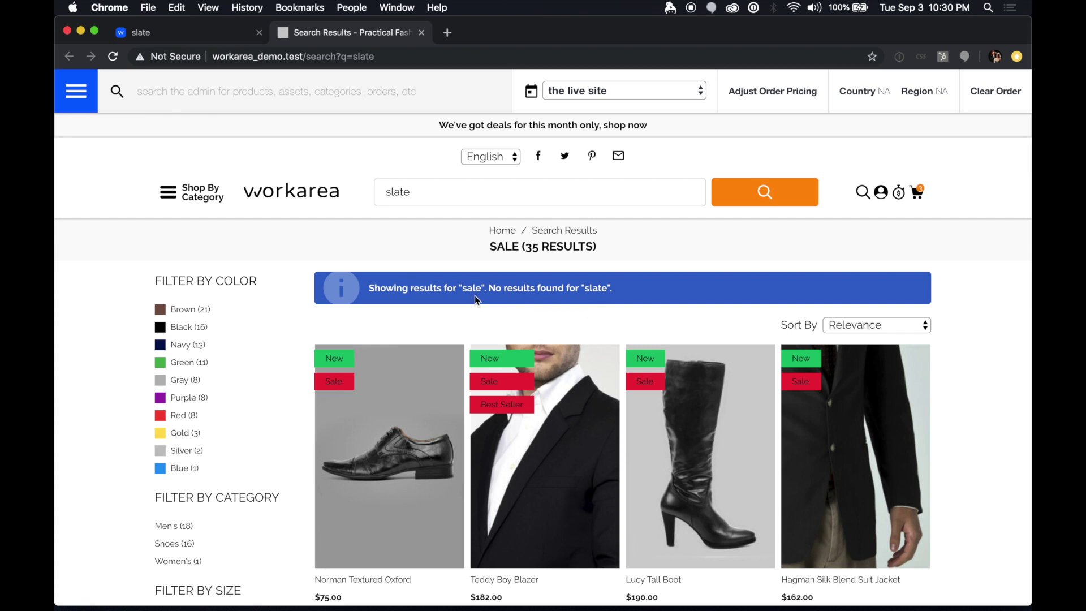
Step: Set the slate customization's query rewrite to "black" and save the change
click(196, 39)
mouse_move(285, 288)
click(277, 279)
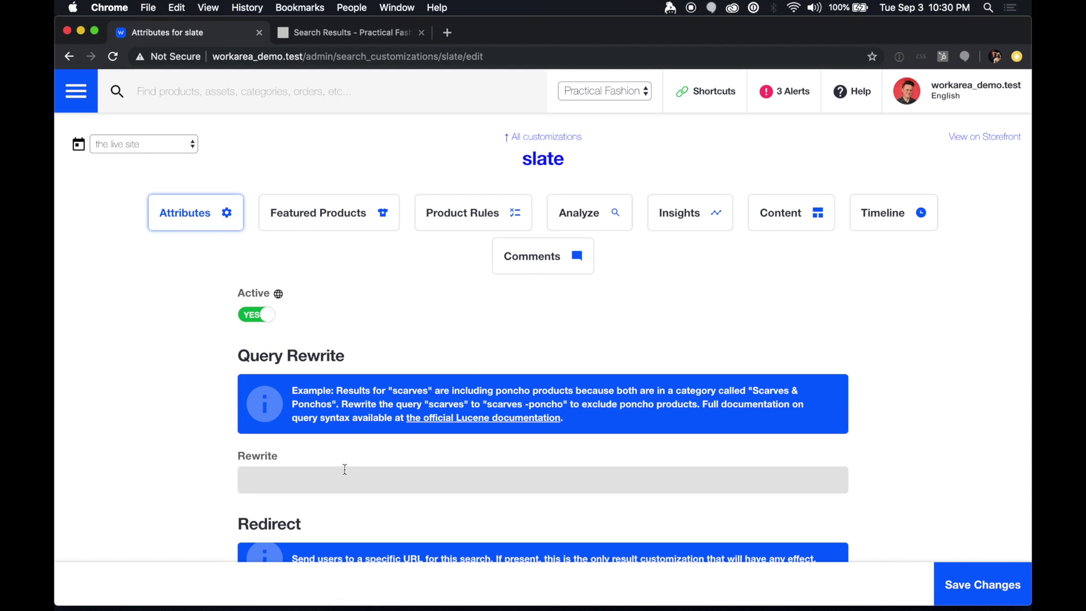
click(331, 478)
text(black)
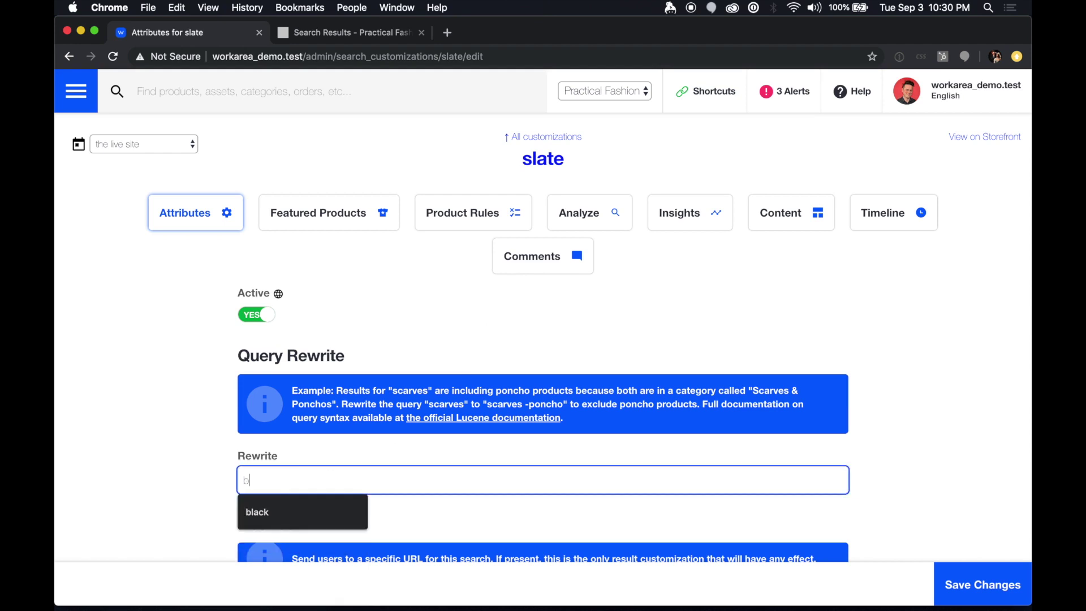
click(957, 571)
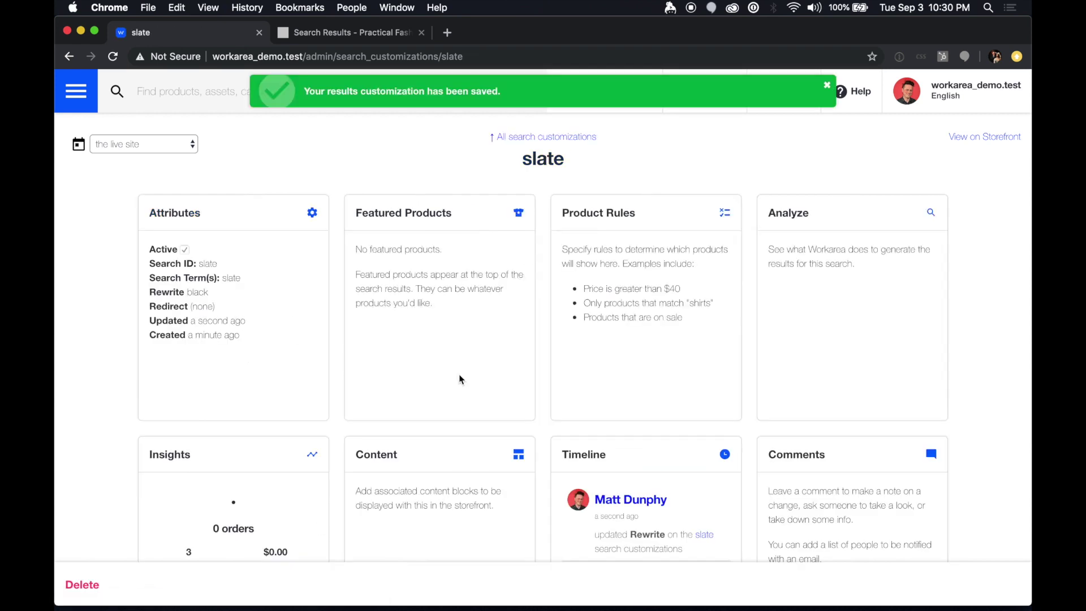
Step: Reload the storefront's slate search results and examine the products returned by the rewritten query
key(ctrl+Tab)
key(super+r)
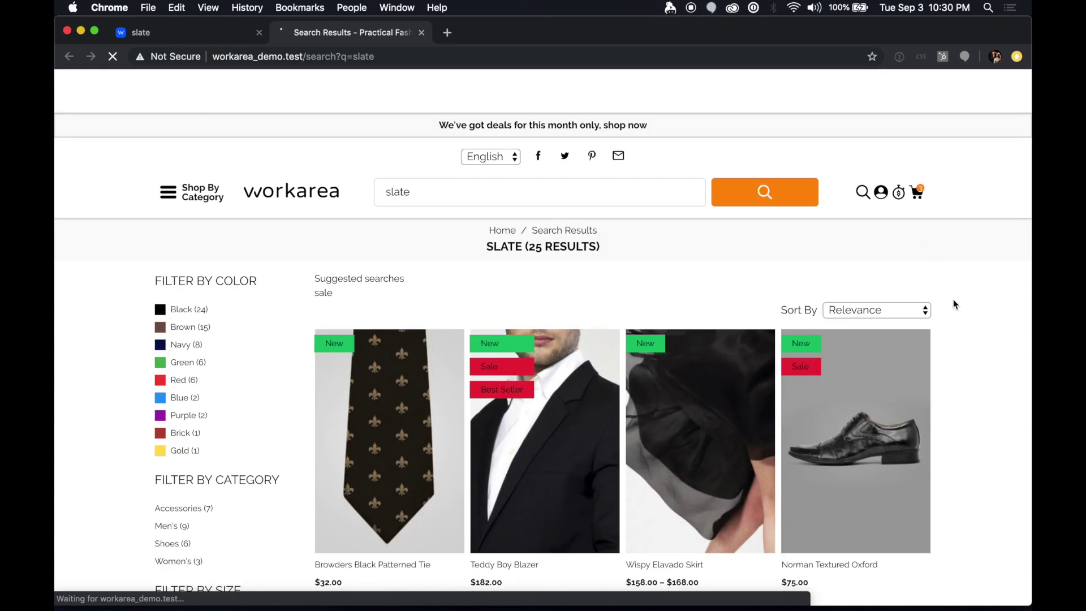
scroll(967, 314, down, 3)
scroll(967, 318, down, 3)
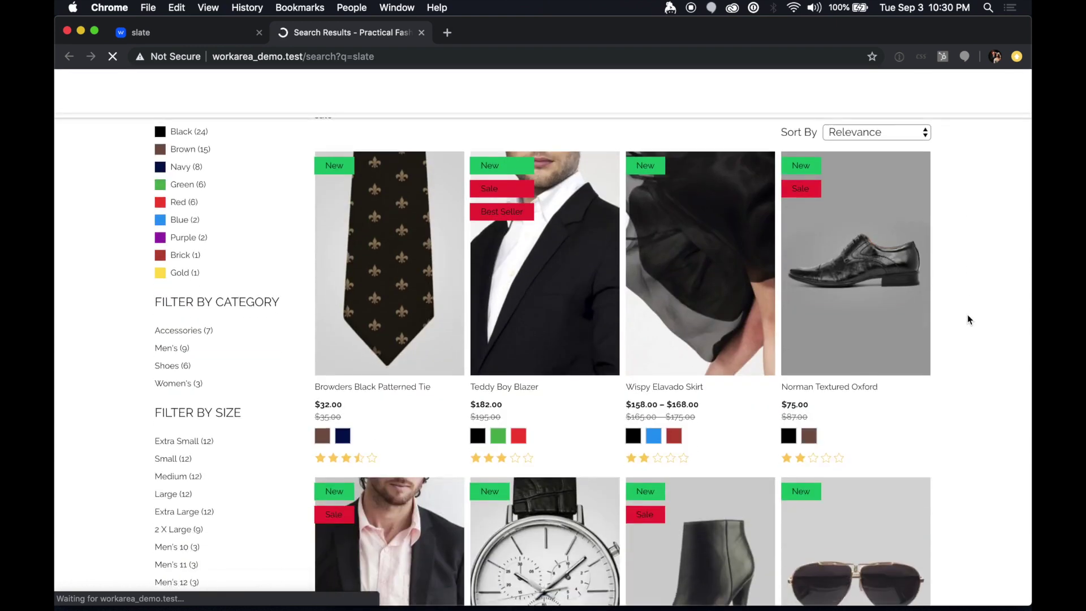
scroll(967, 317, down, 3)
scroll(967, 320, down, 8)
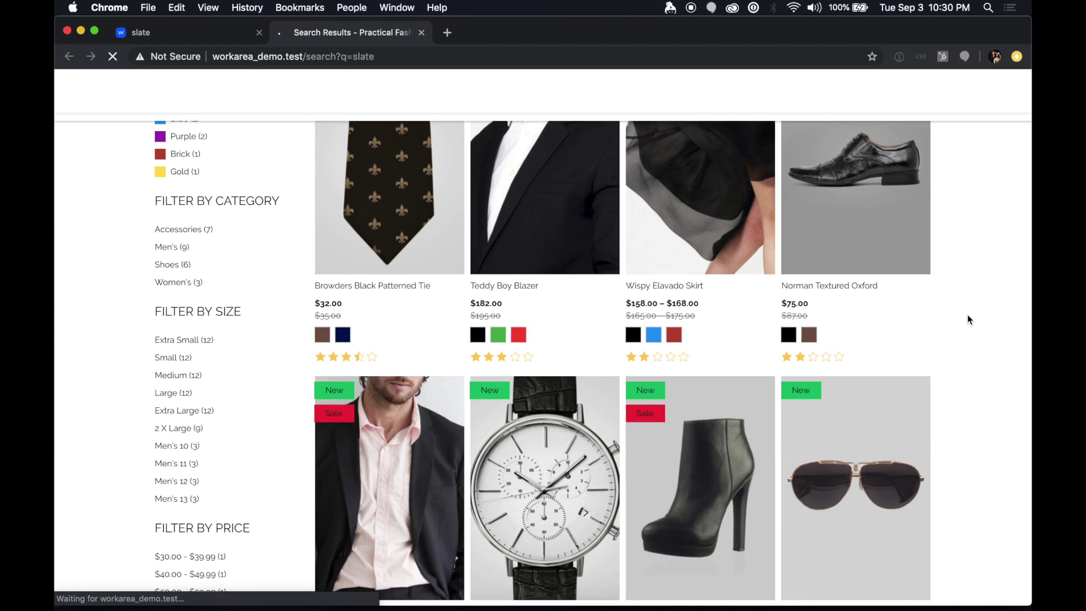
scroll(968, 320, down, 6)
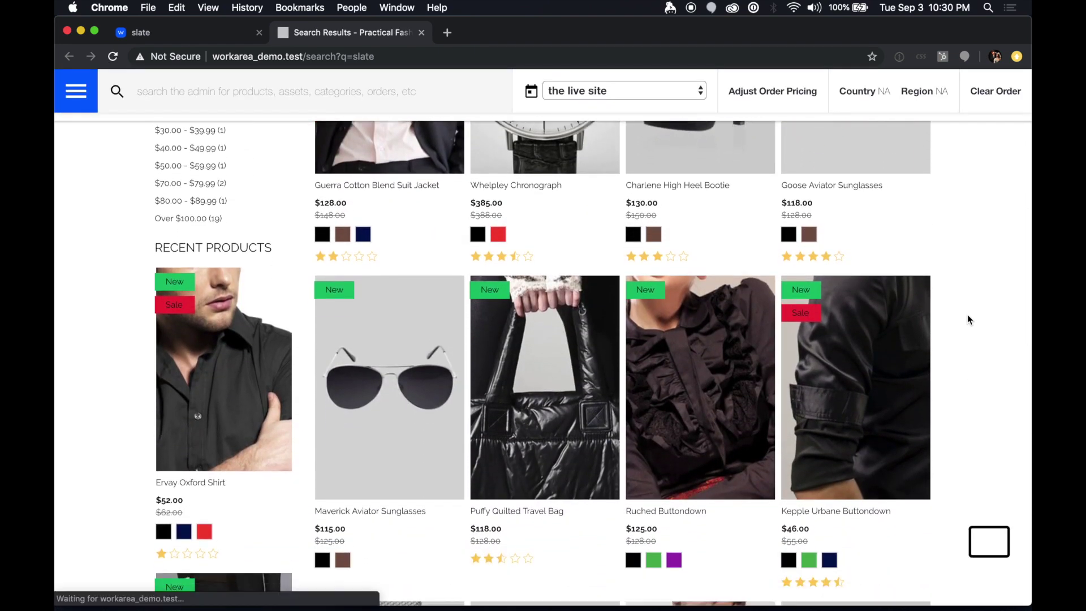
scroll(966, 319, down, 4)
key(Home)
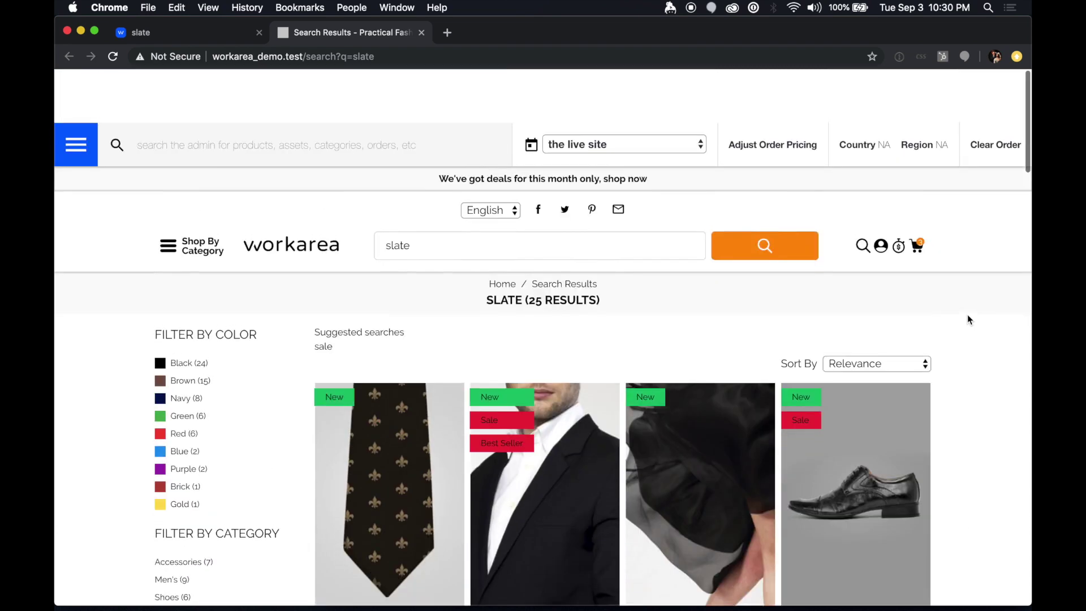
Step: Open the featured product selection for the slate customization and review the storefront's slate results for products to feature
click(222, 42)
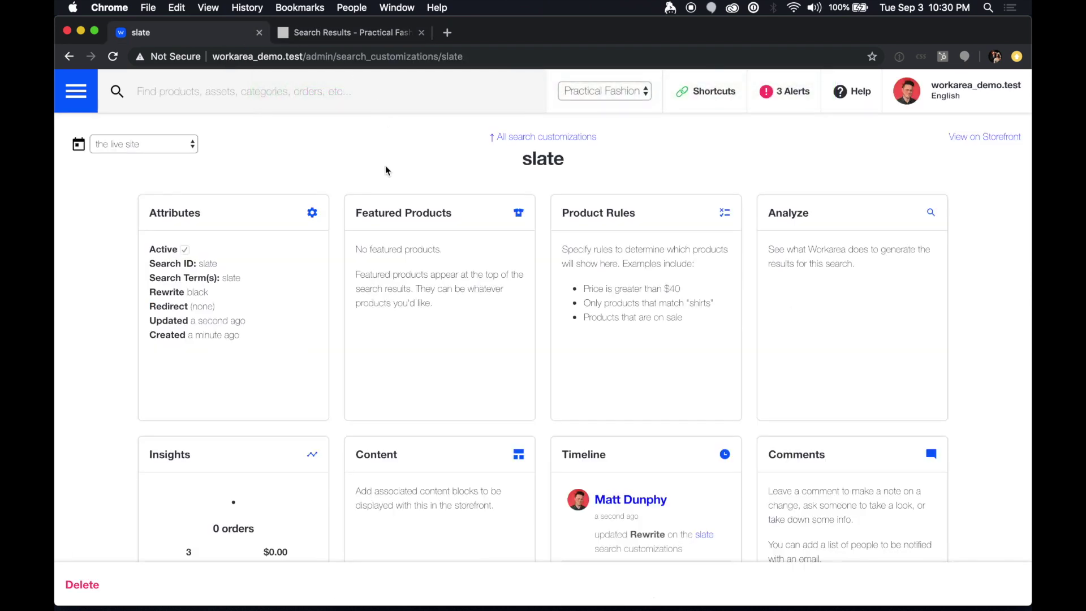
mouse_move(432, 277)
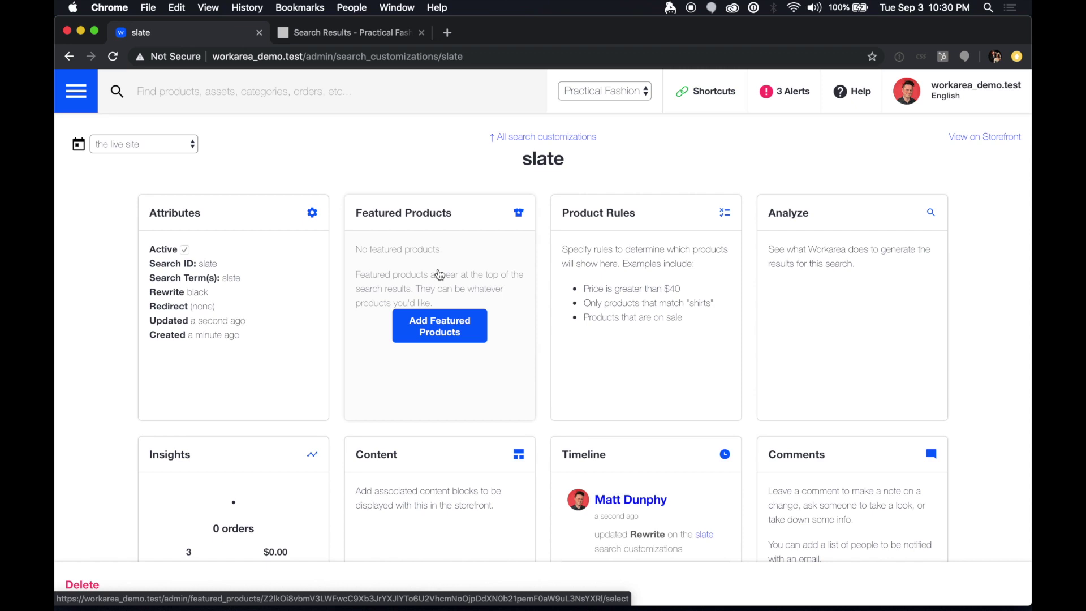
click(439, 274)
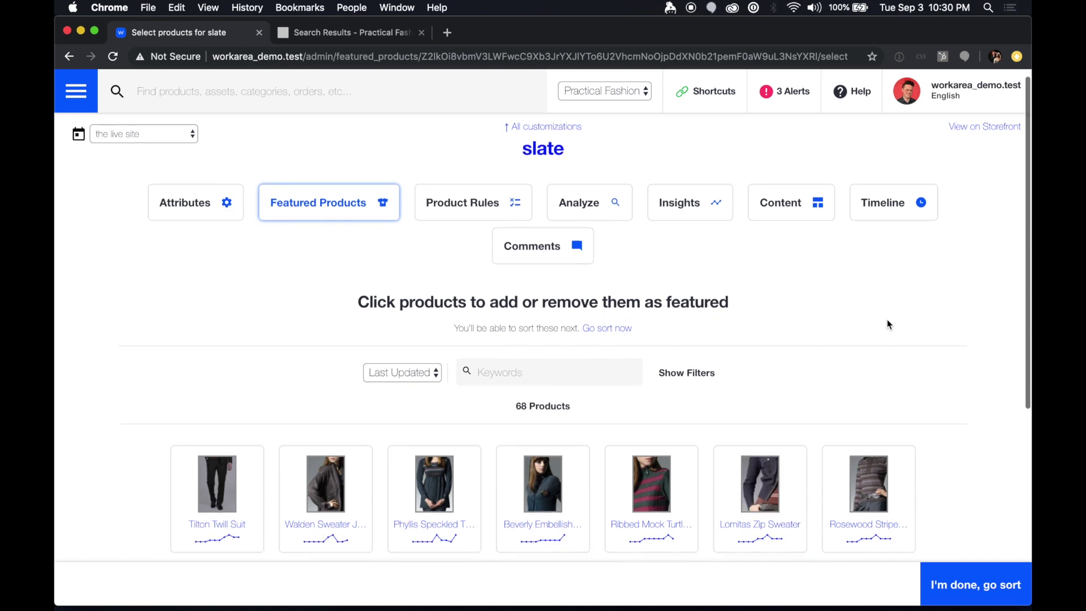
scroll(887, 323, down, 3)
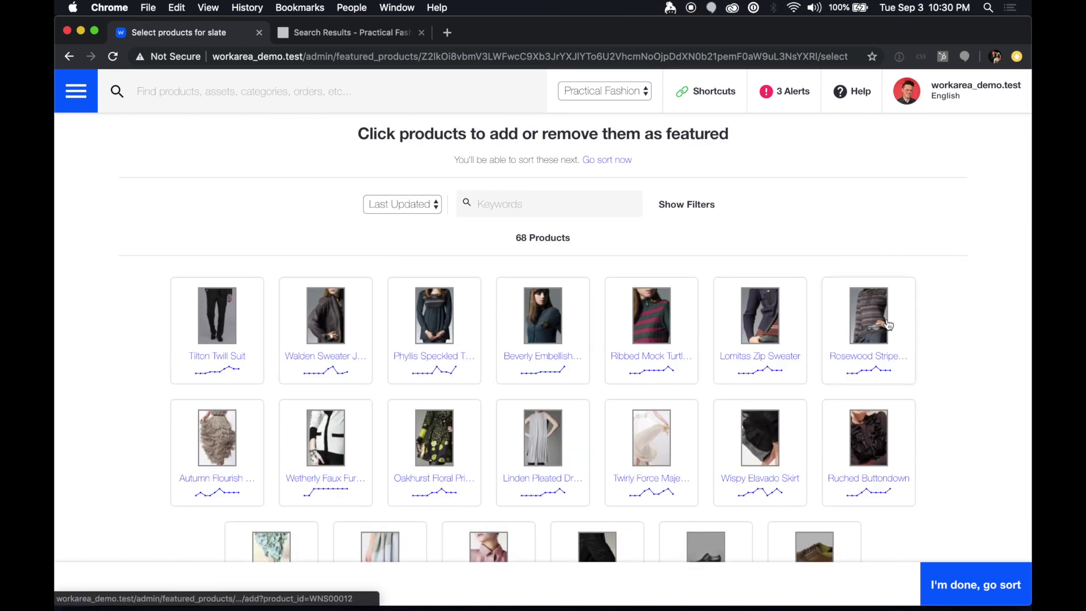
key(ctrl+Tab)
scroll(969, 335, down, 3)
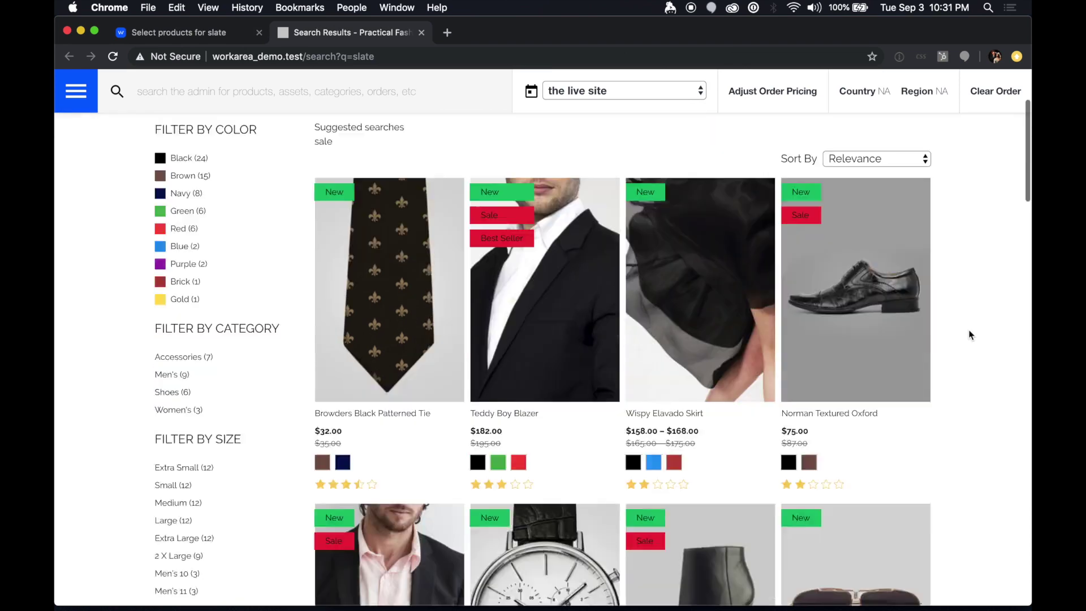
scroll(969, 335, down, 6)
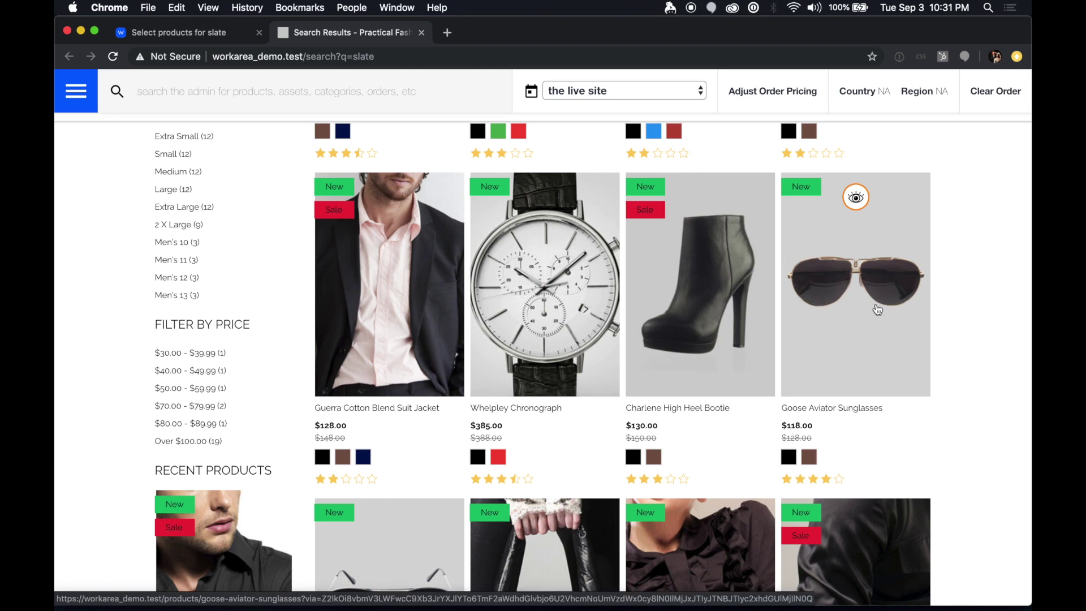
key(ctrl+shift+Tab)
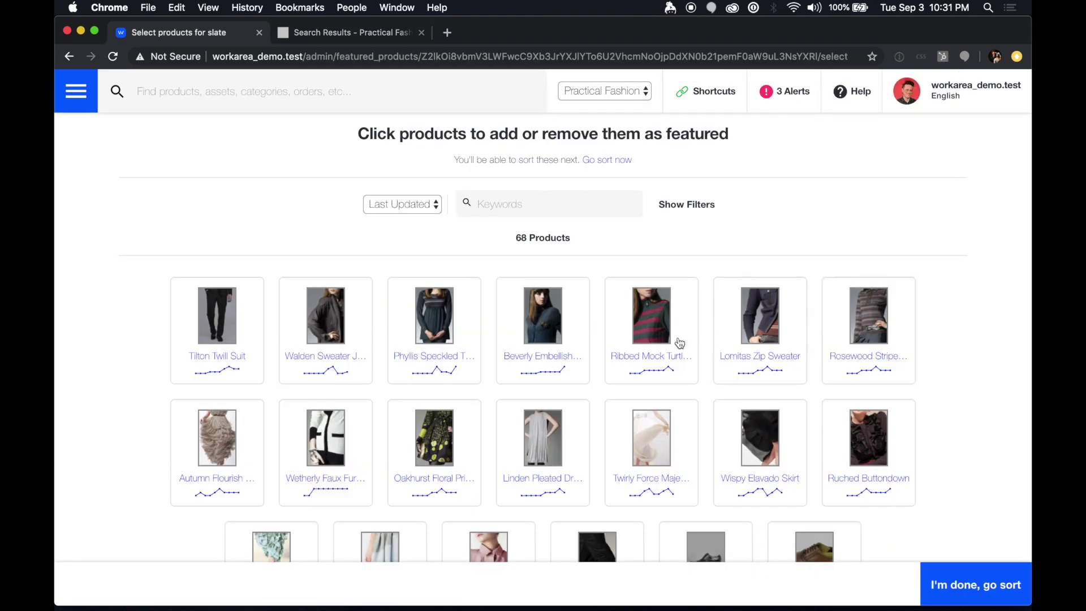
Step: Search the selectable products for "chronograph" and feature both the Roskin Embellished Chronograph and the Whelpley Chronograph
click(539, 207)
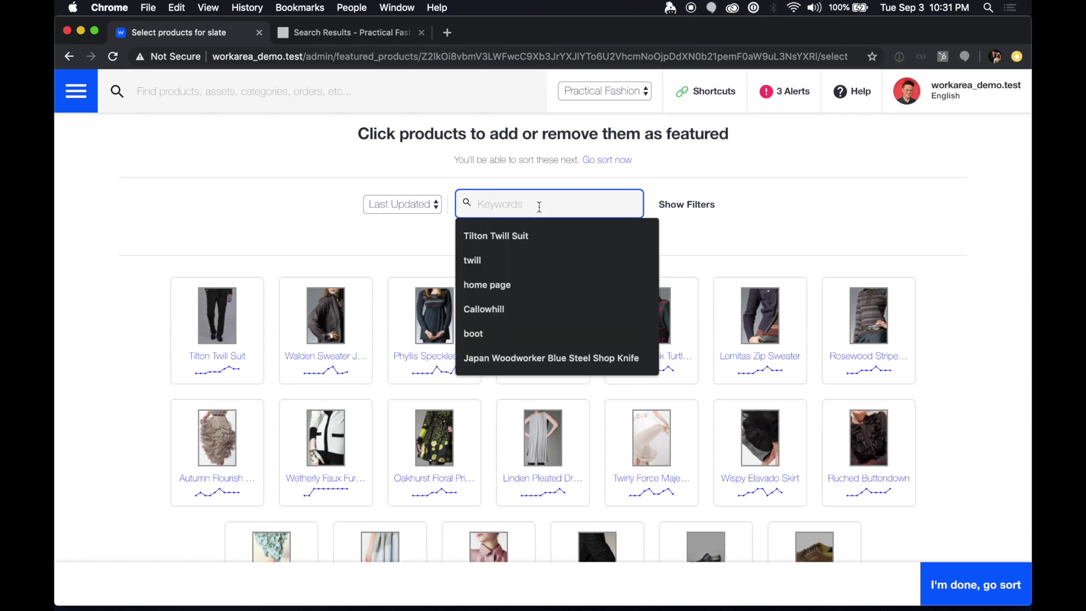
text(wh)
key(BackSpace)
key(BackSpace)
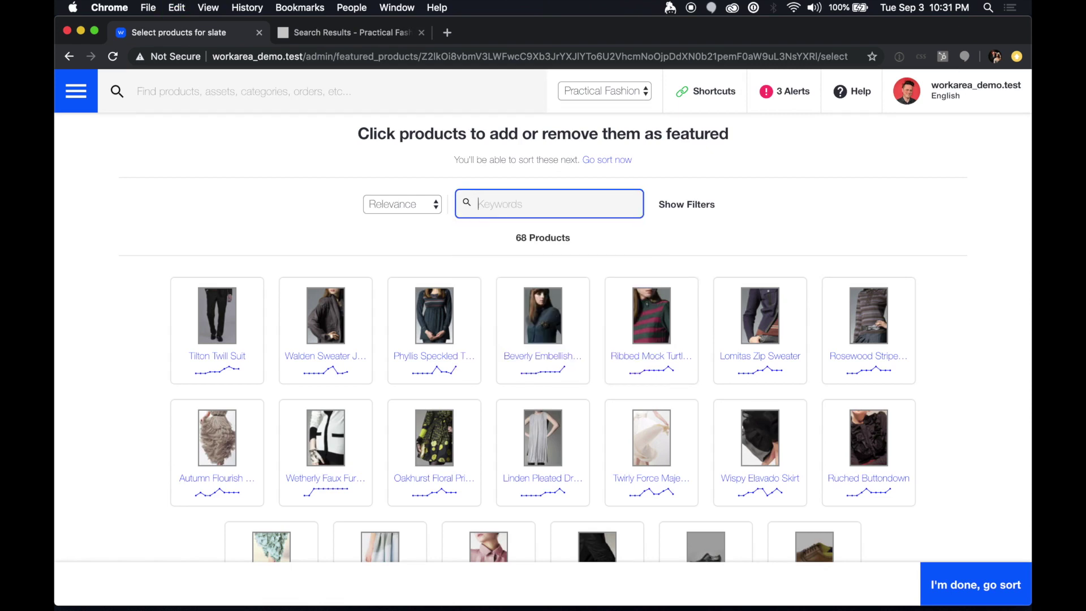
text(chronograph)
key(Return)
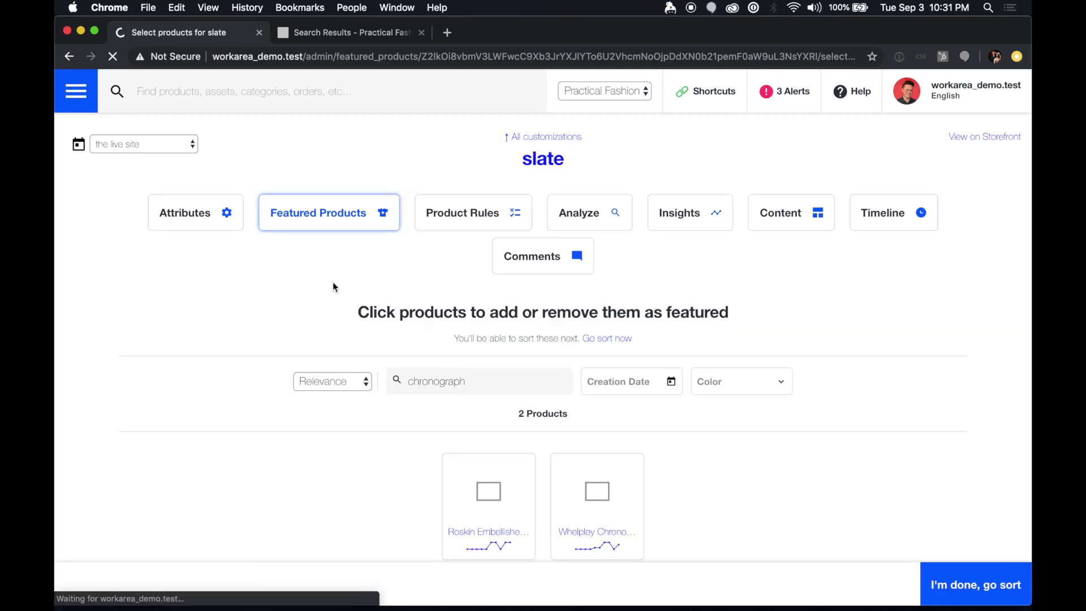
click(501, 491)
click(599, 492)
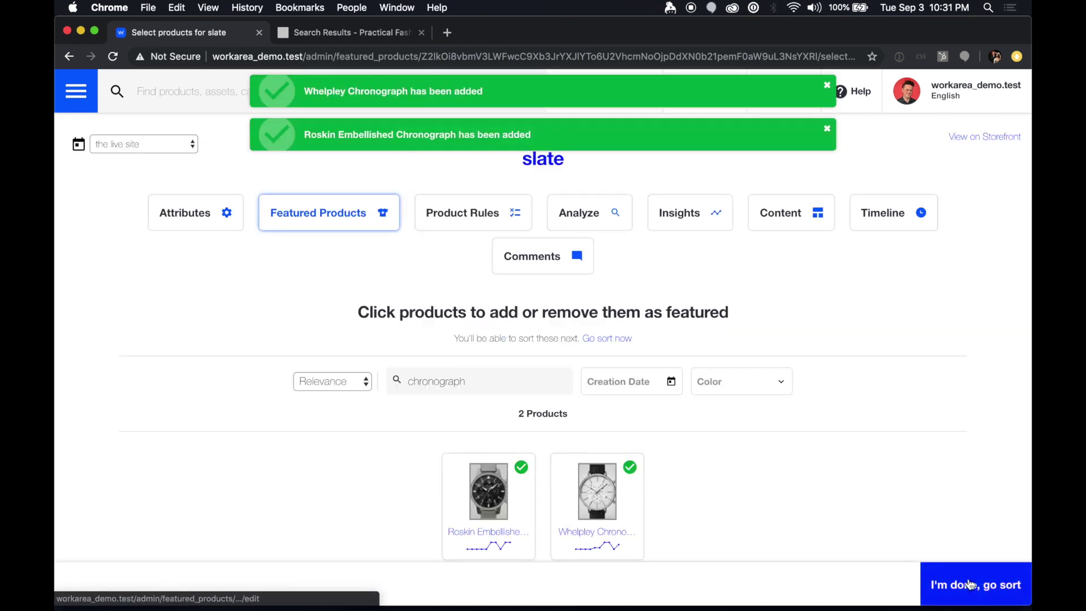
Step: Sort the Roskin Embellished Chronograph ahead of the Whelpley Chronograph and check the order in the storefront's slate results
click(979, 586)
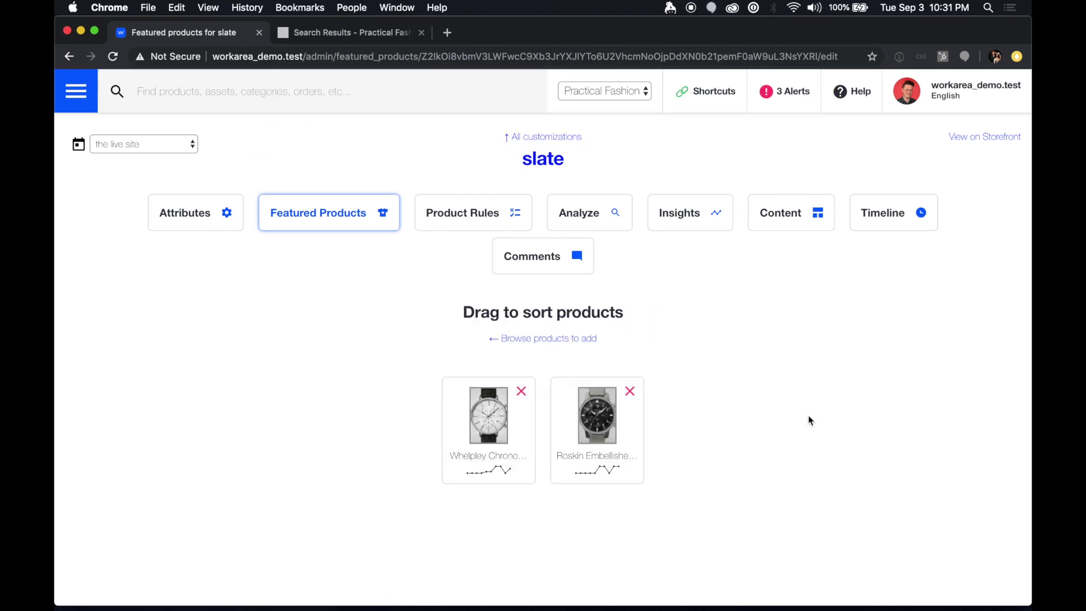
drag(602, 390, 492, 401)
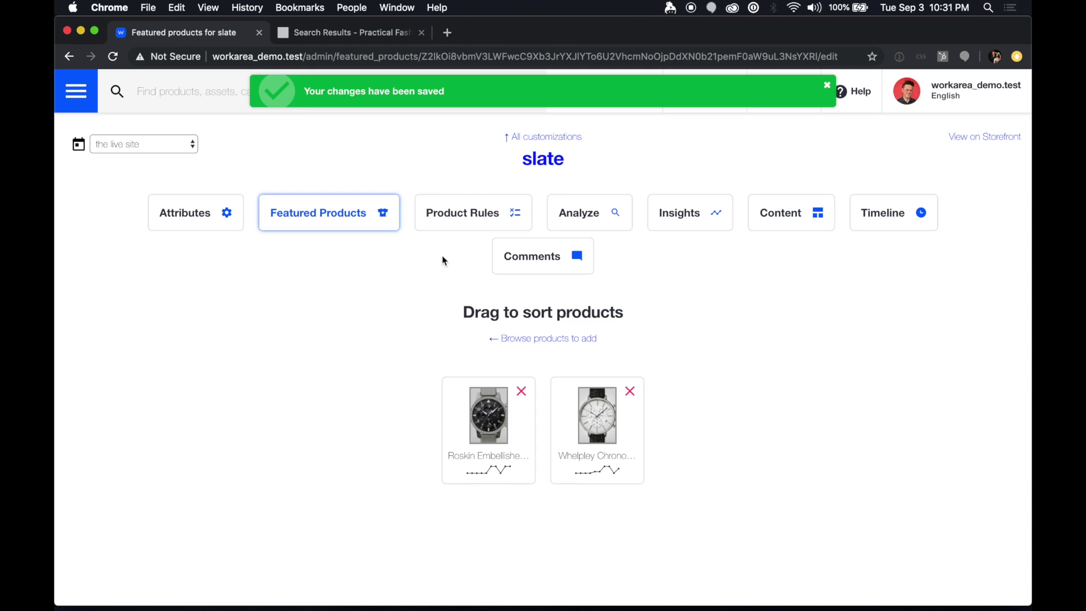
key(ctrl+Tab)
key(super+r)
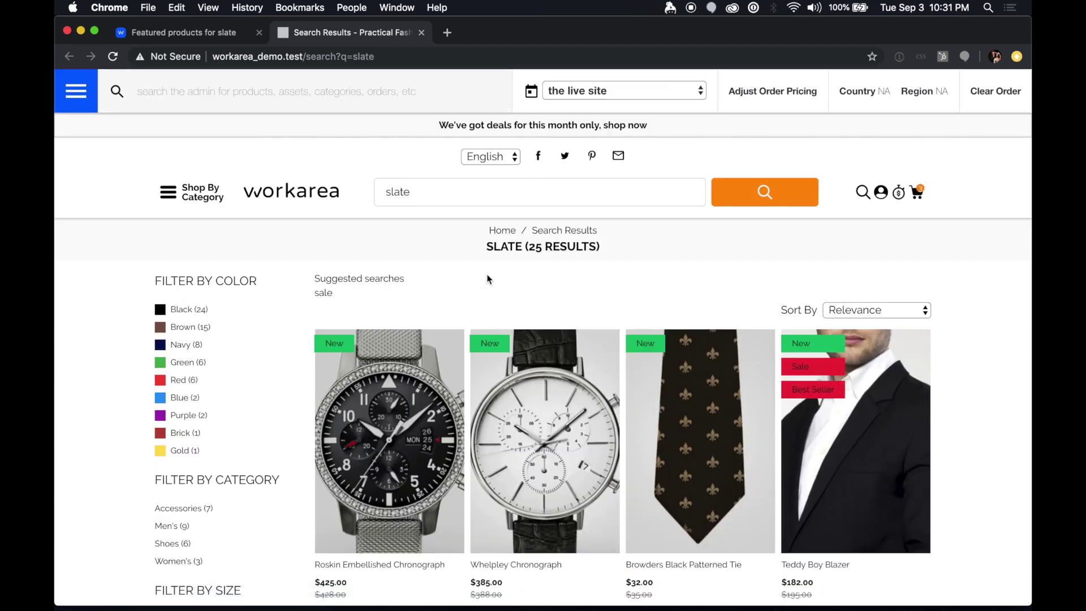
Step: Add a product rule to the slate customization for price greater than $120 and check the storefront's slate results
click(193, 32)
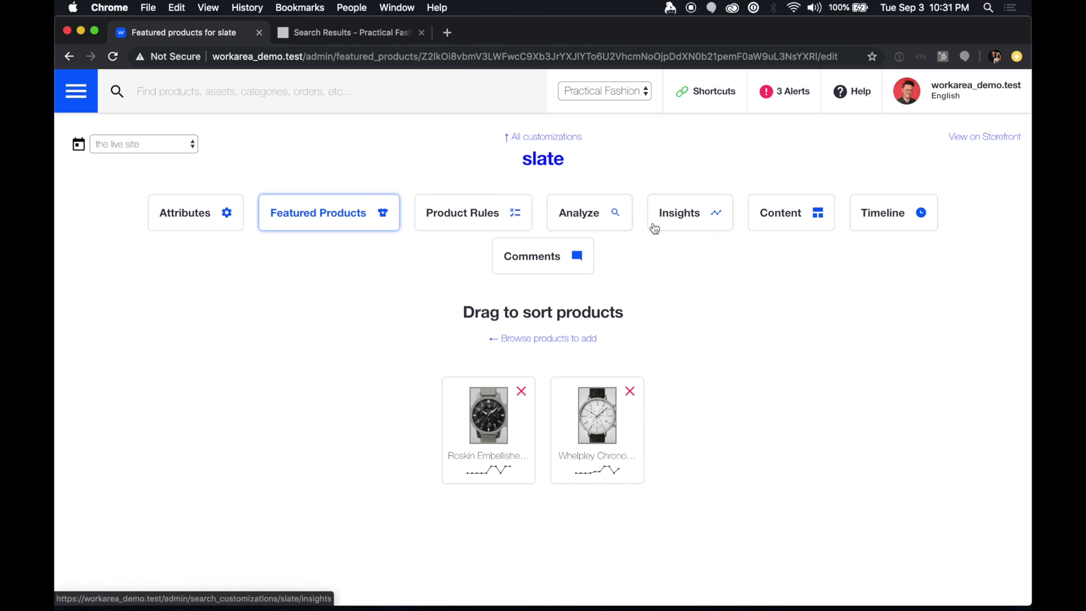
click(492, 222)
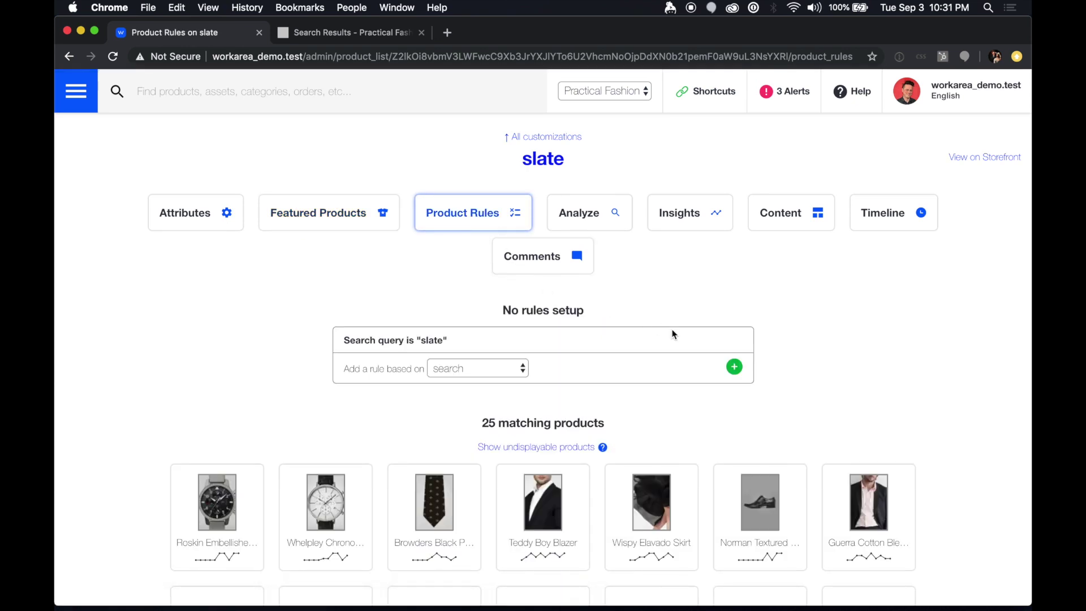
scroll(672, 332, down, 2)
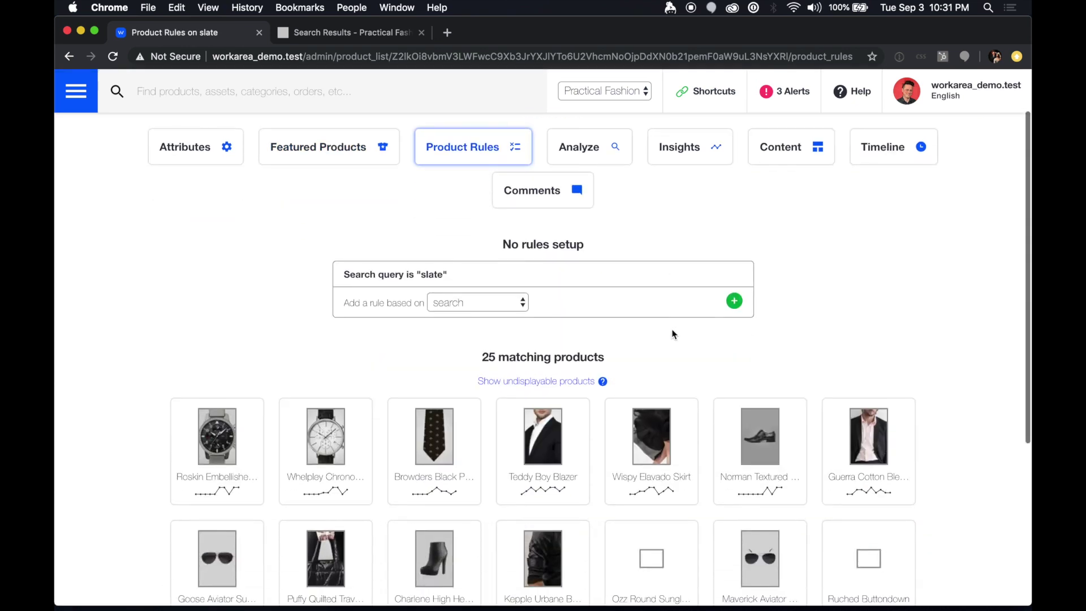
click(519, 308)
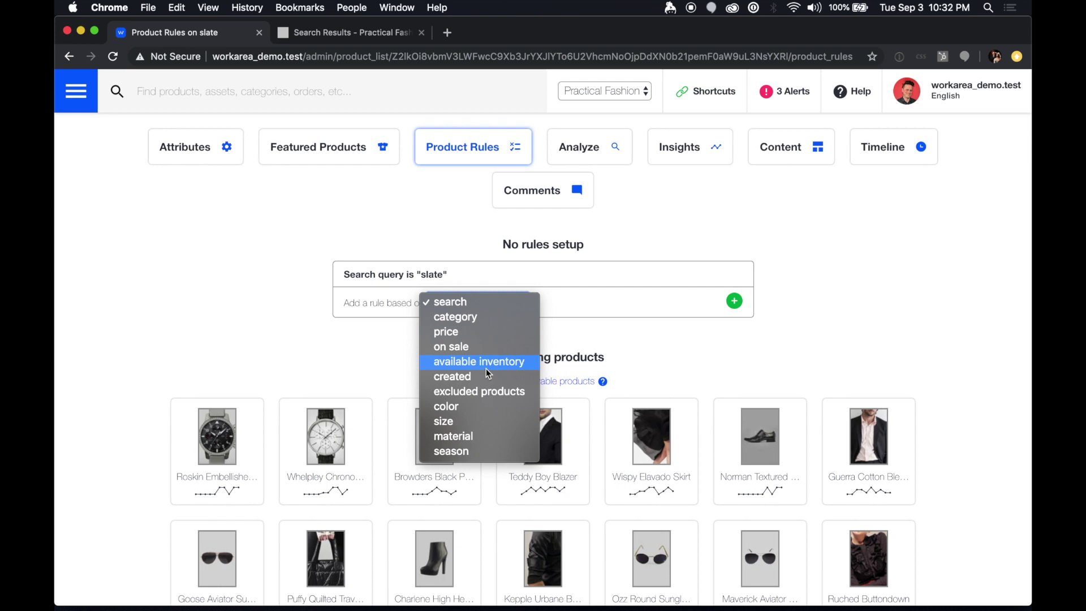
click(465, 333)
click(734, 301)
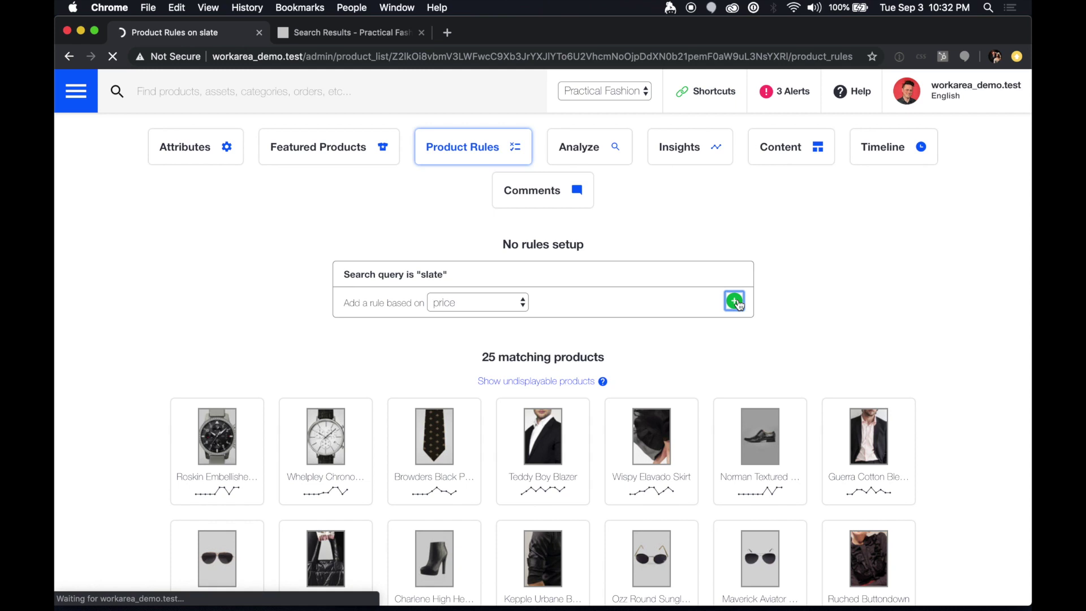
click(567, 343)
text(120)
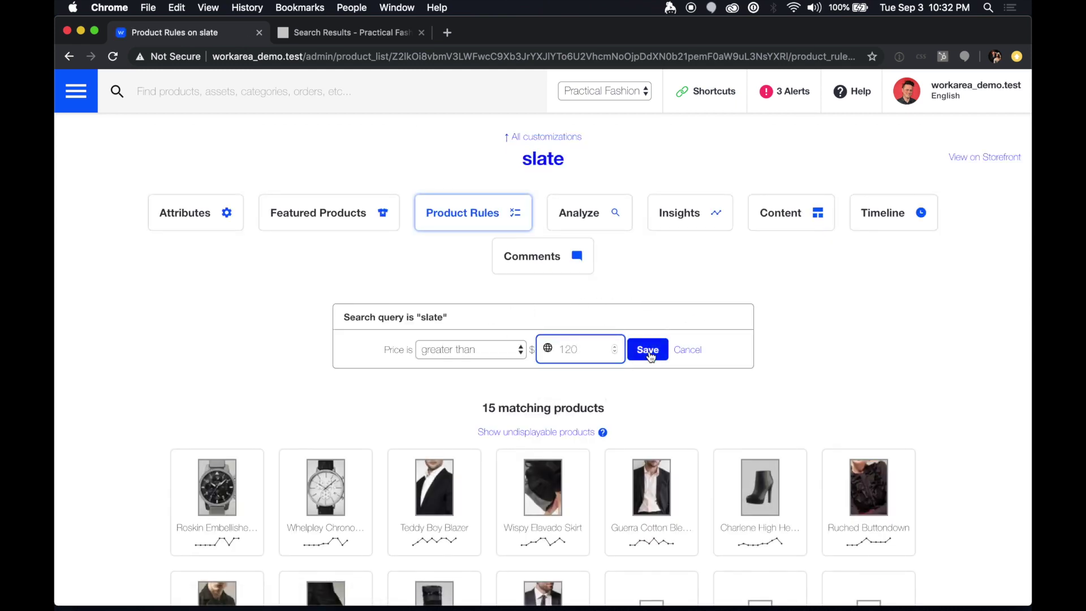
click(648, 352)
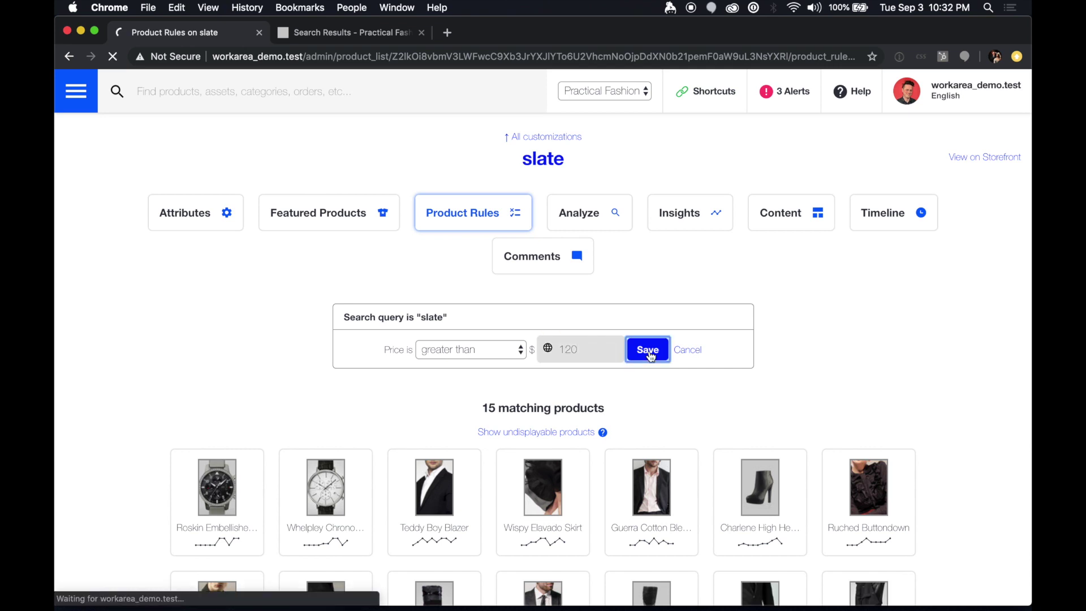
key(ctrl+Tab)
key(super+r)
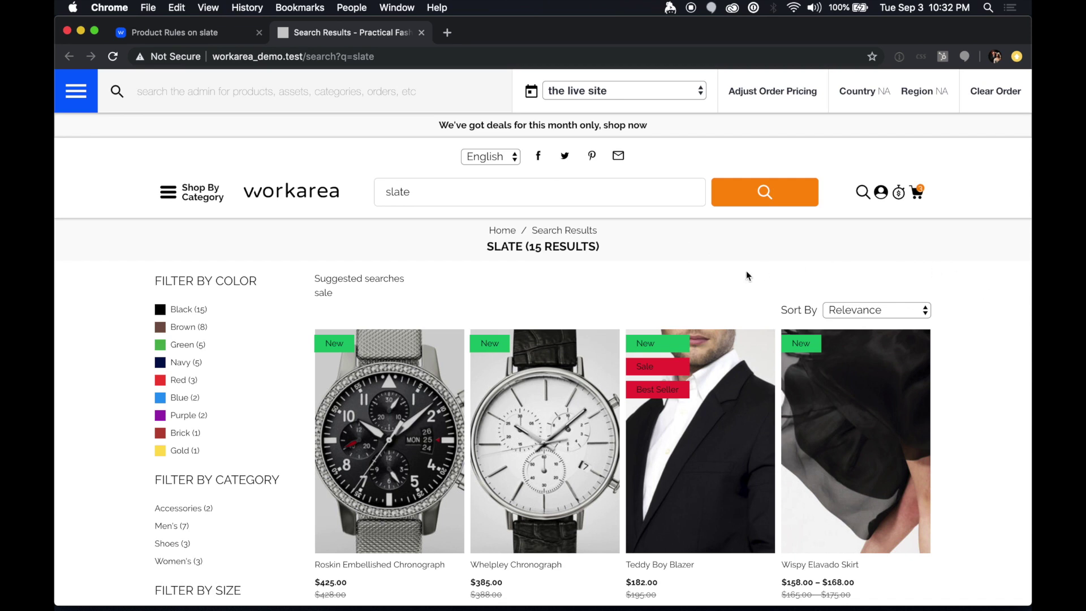
Step: Add a product rule to the slate customization that excludes the Charlene High Heel Bootie and save it
key(ctrl+shift+Tab)
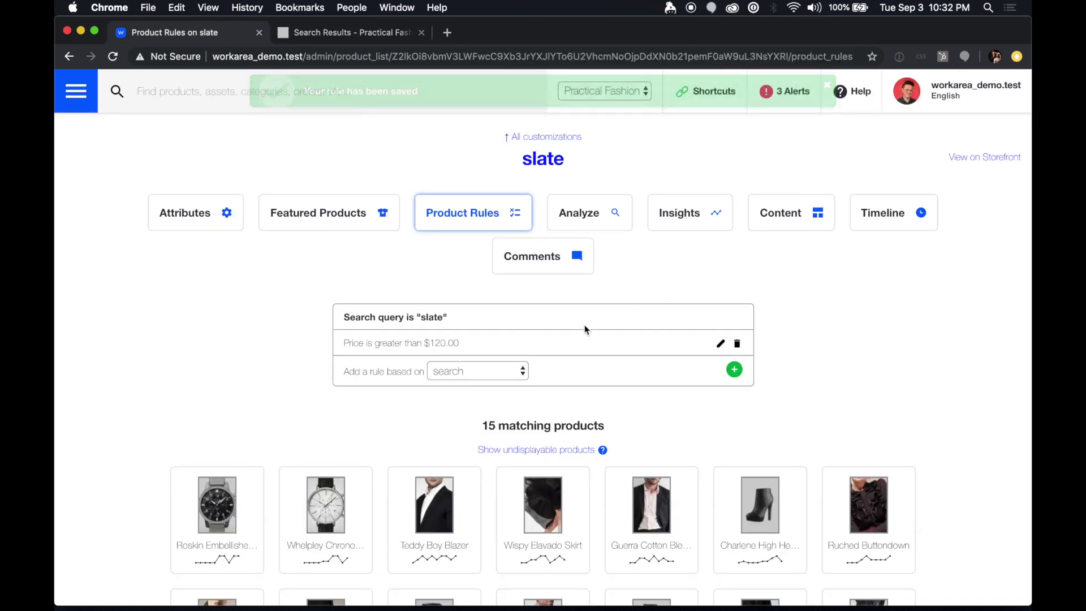
click(505, 373)
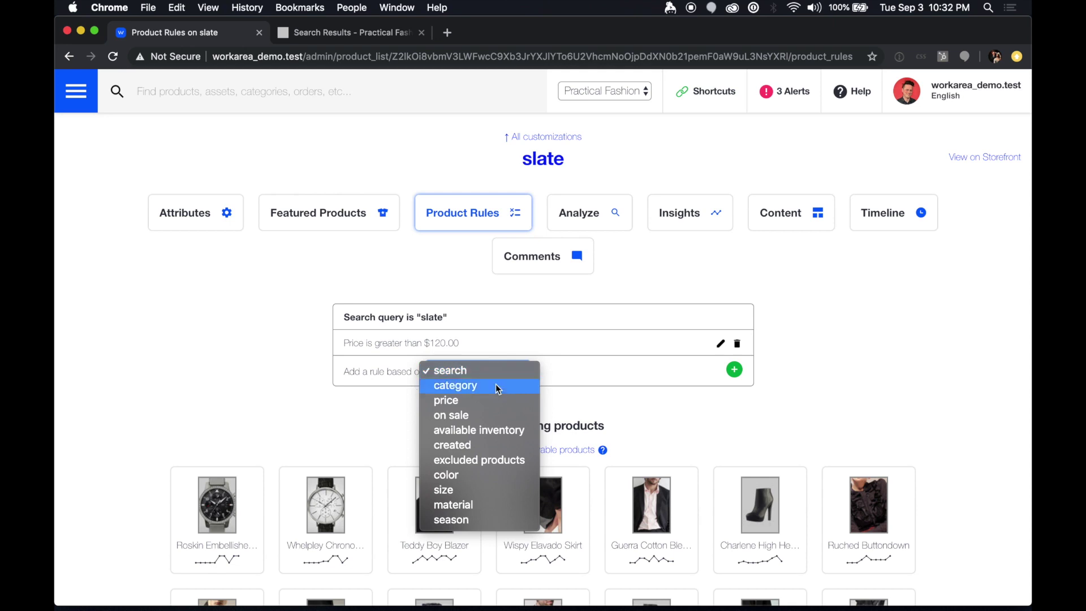
click(483, 469)
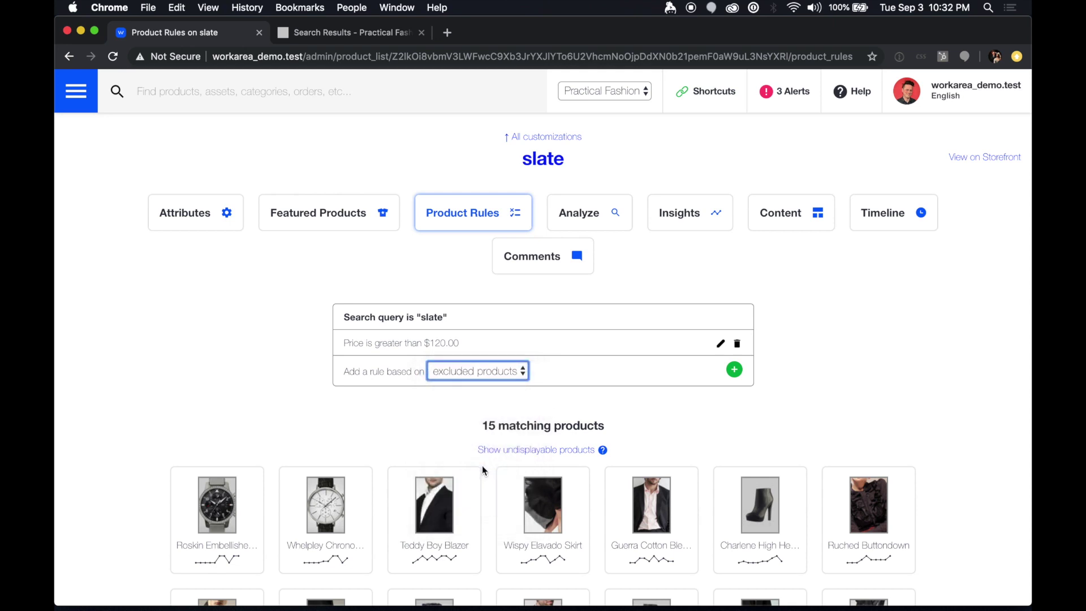
click(733, 370)
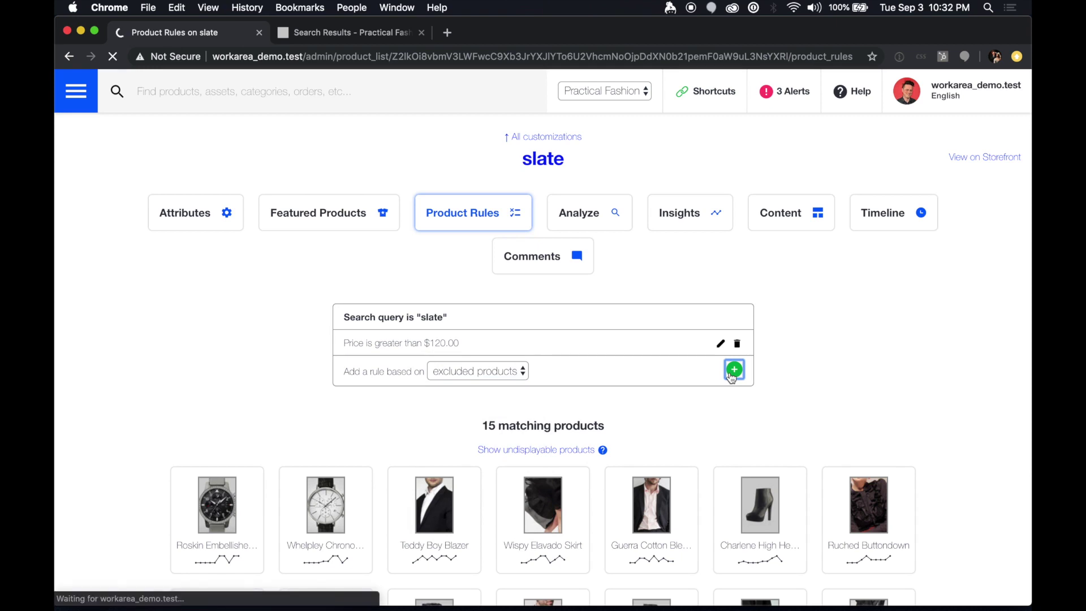
click(508, 378)
text(Charl)
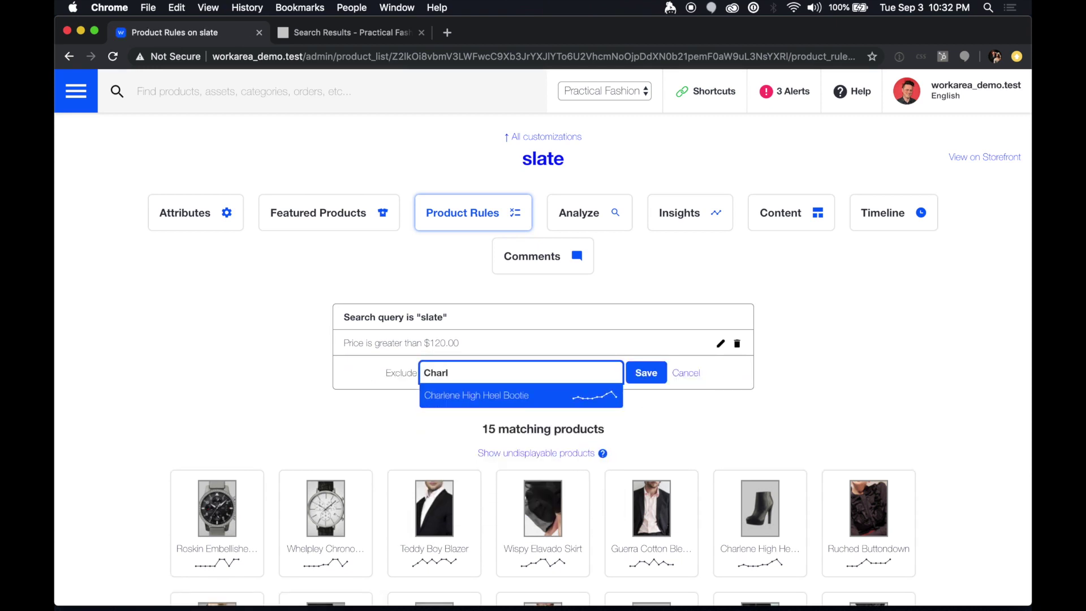
click(513, 399)
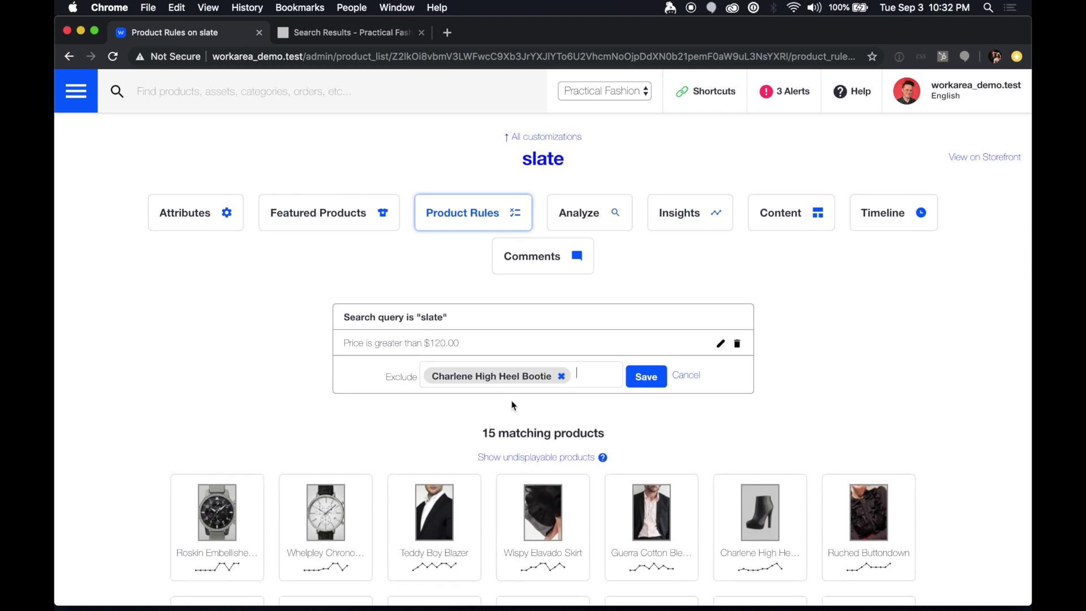
click(658, 383)
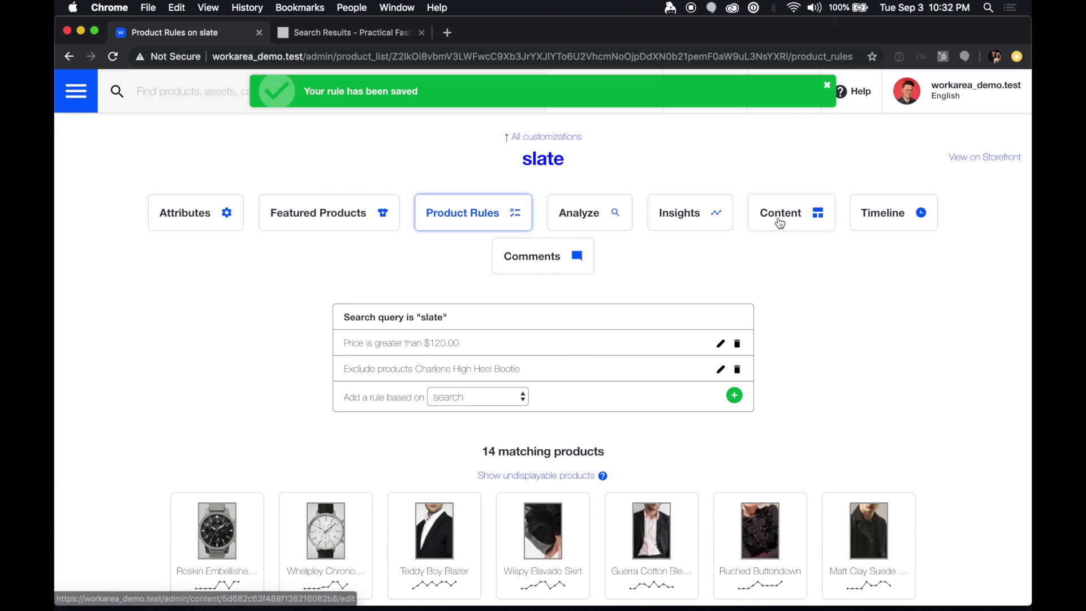
Step: Add a Text content block reading "Slate is Great" above the slate search results and save it for immediate publishing
click(779, 223)
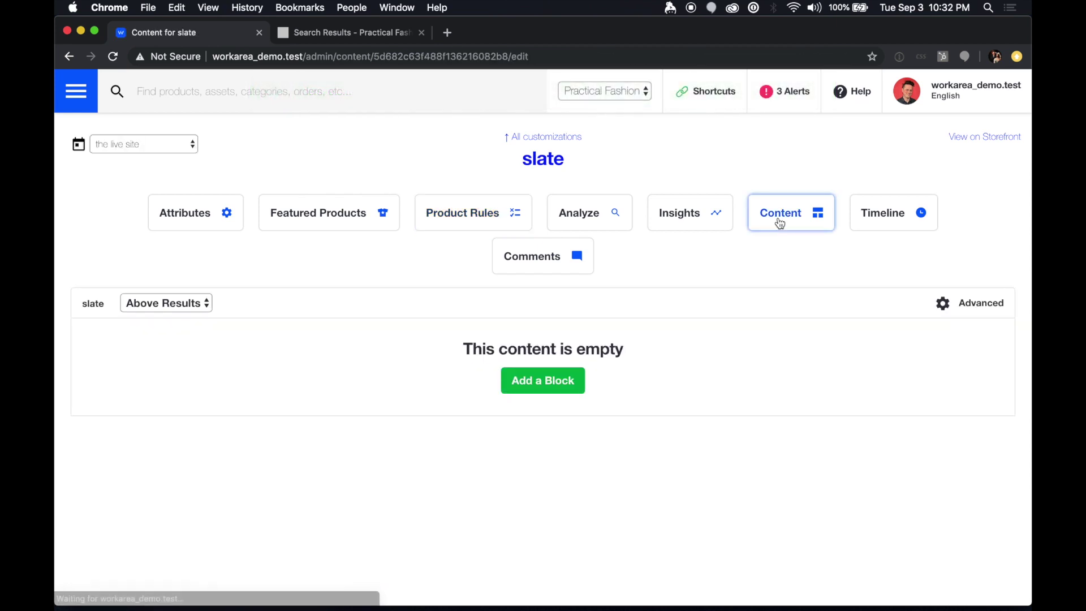
click(527, 383)
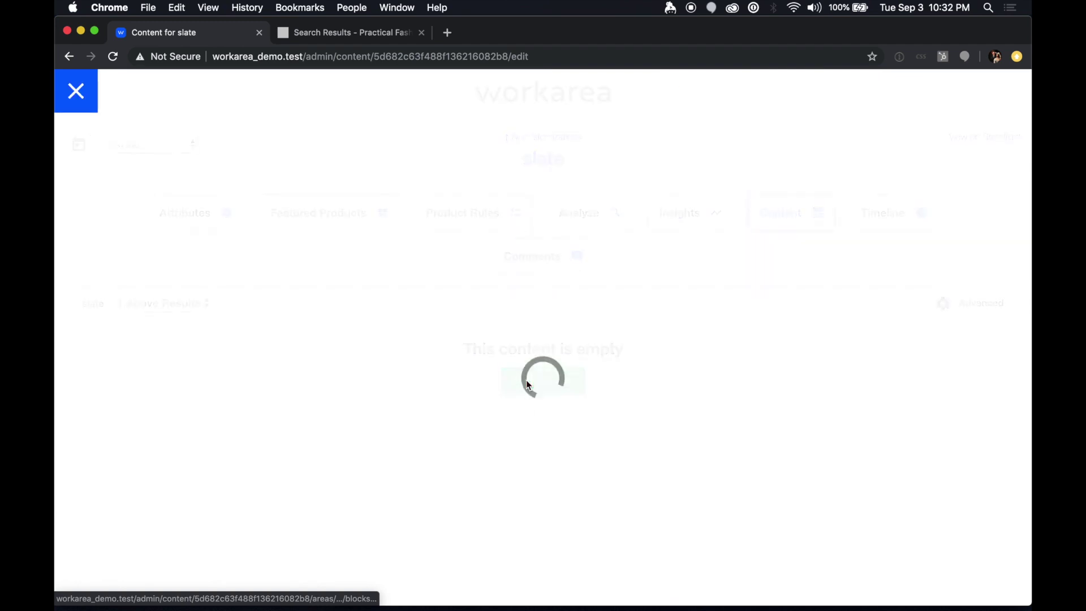
click(571, 212)
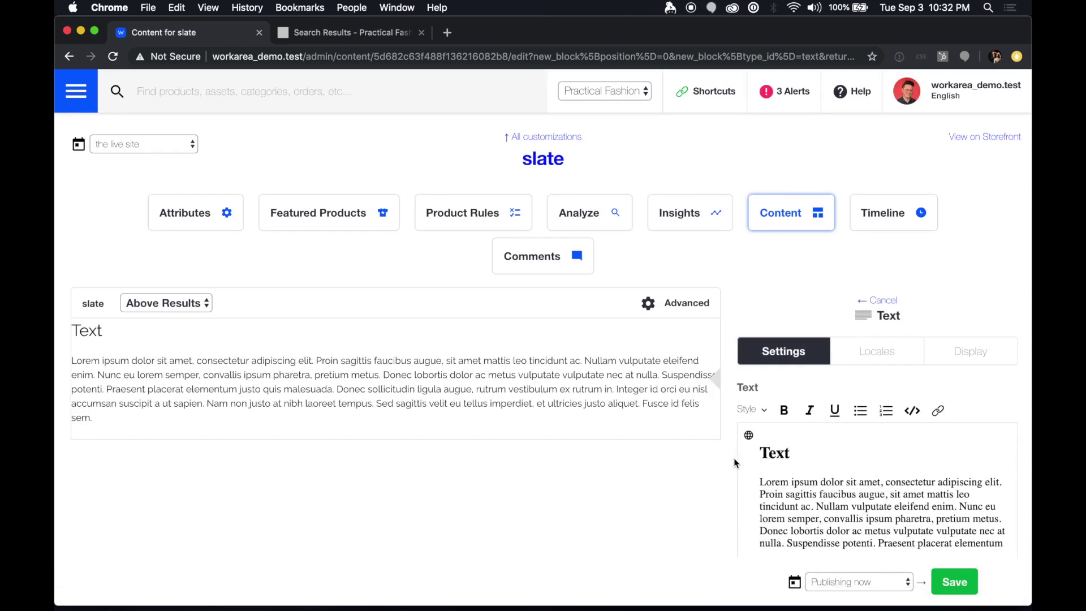
click(818, 503)
key(cmd+a)
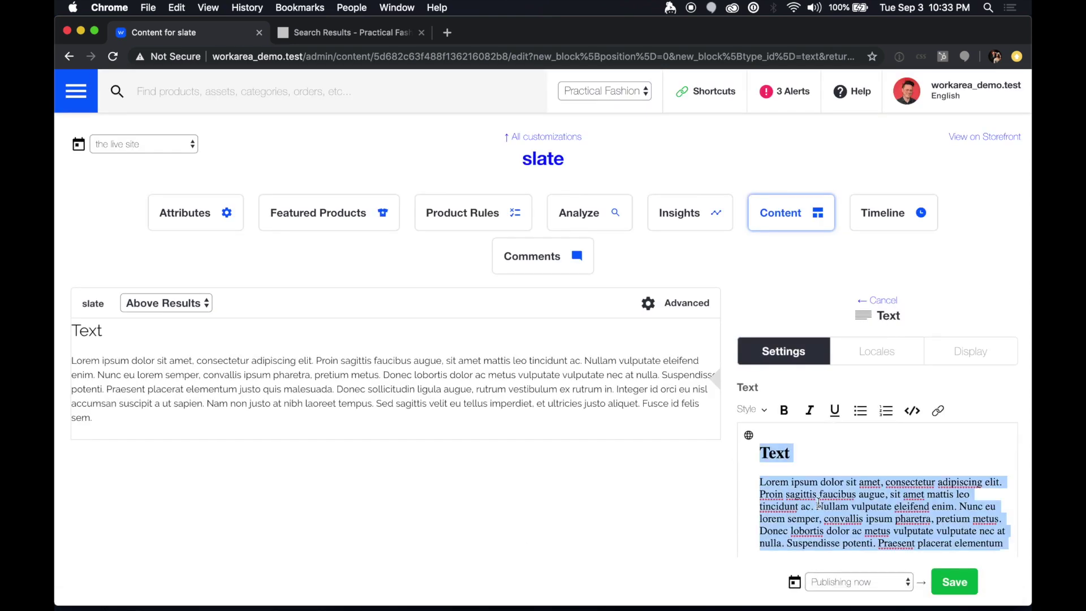
text(Slate )
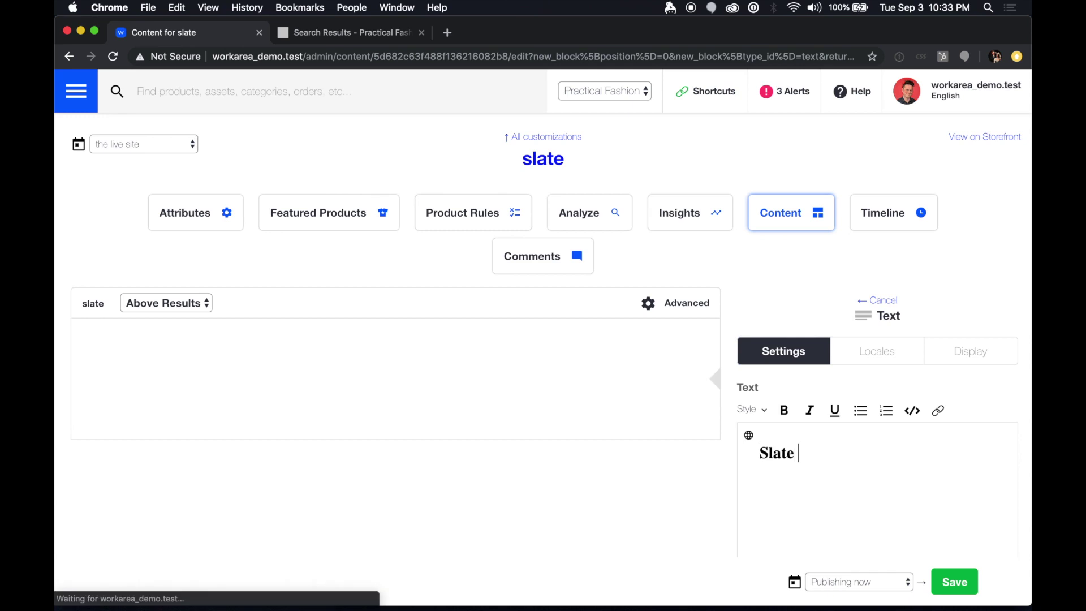
text(is Great)
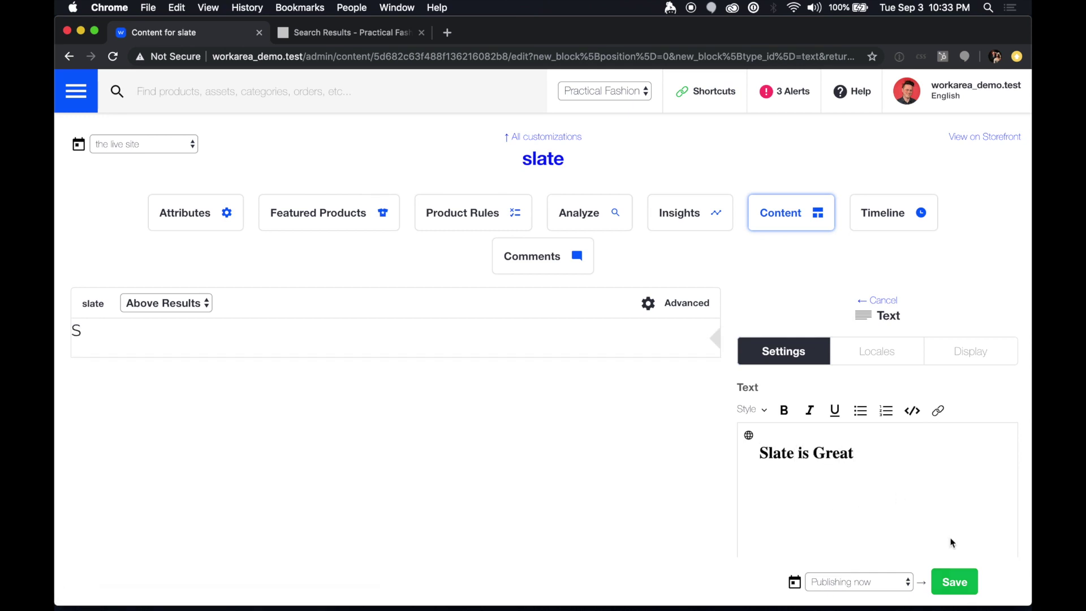
click(959, 586)
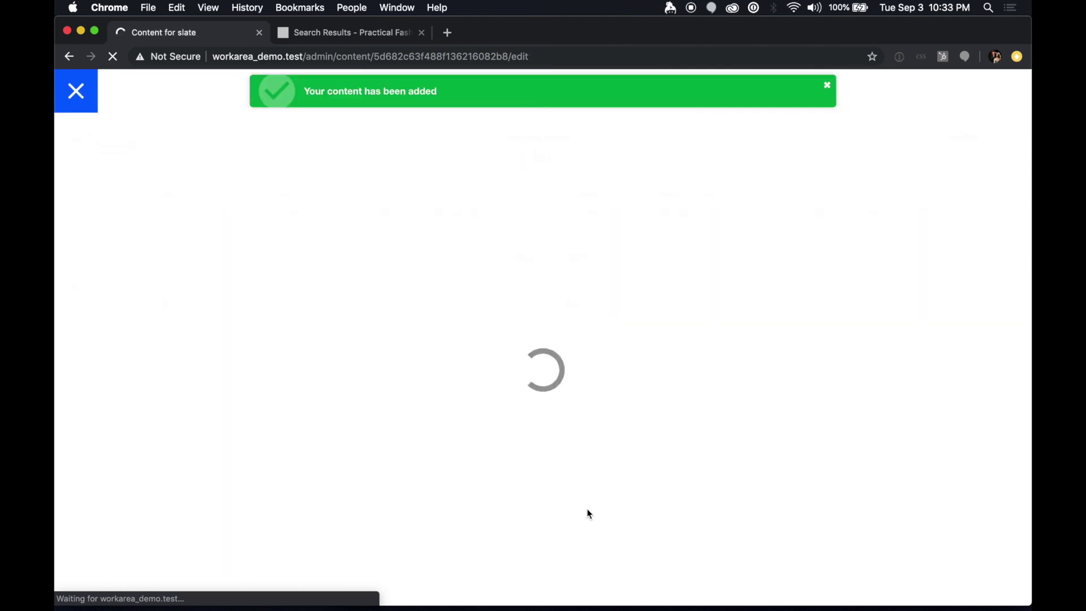
Step: Check the refreshed slate results on the storefront, and search the storefront for "black" to compare
key(ctrl+Tab)
key(super+r)
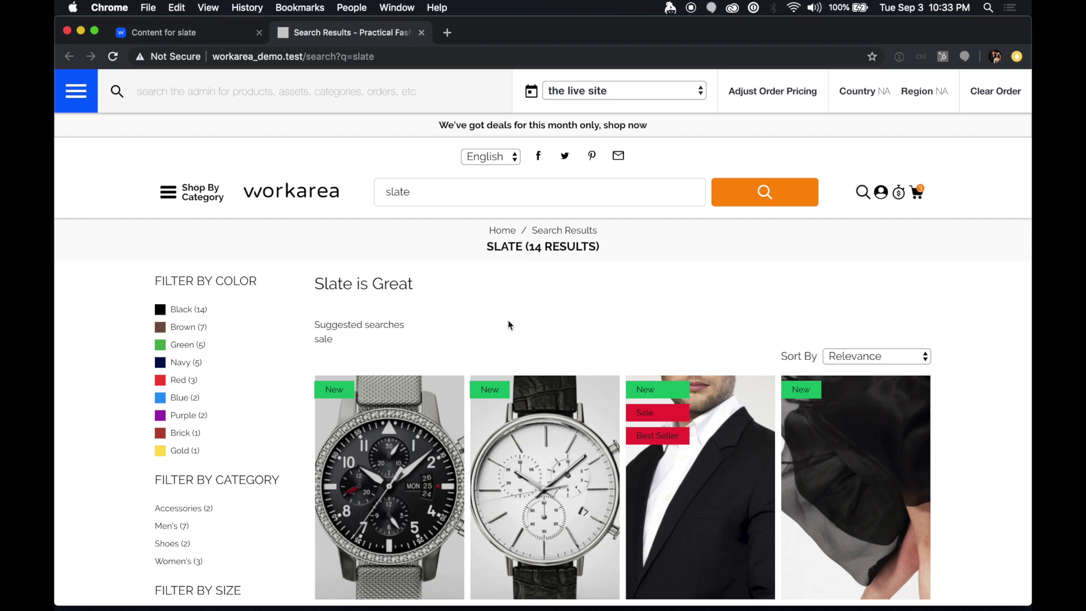
double_click(458, 194)
text(black)
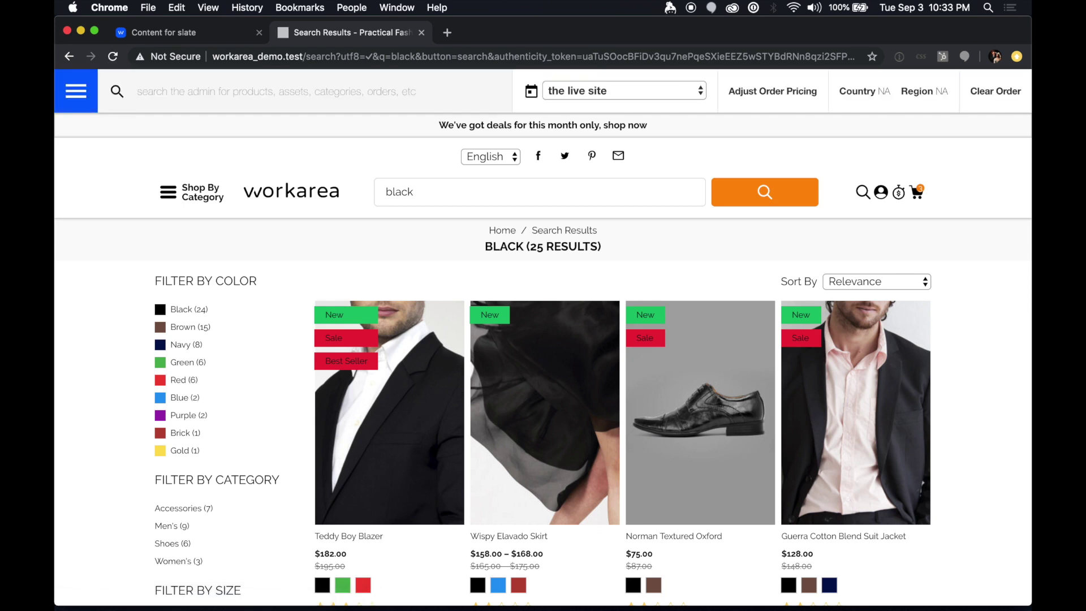
Step: Open the slate customization's search analysis in the admin and review its rewrite, tokens, rendering and product ranking
click(213, 36)
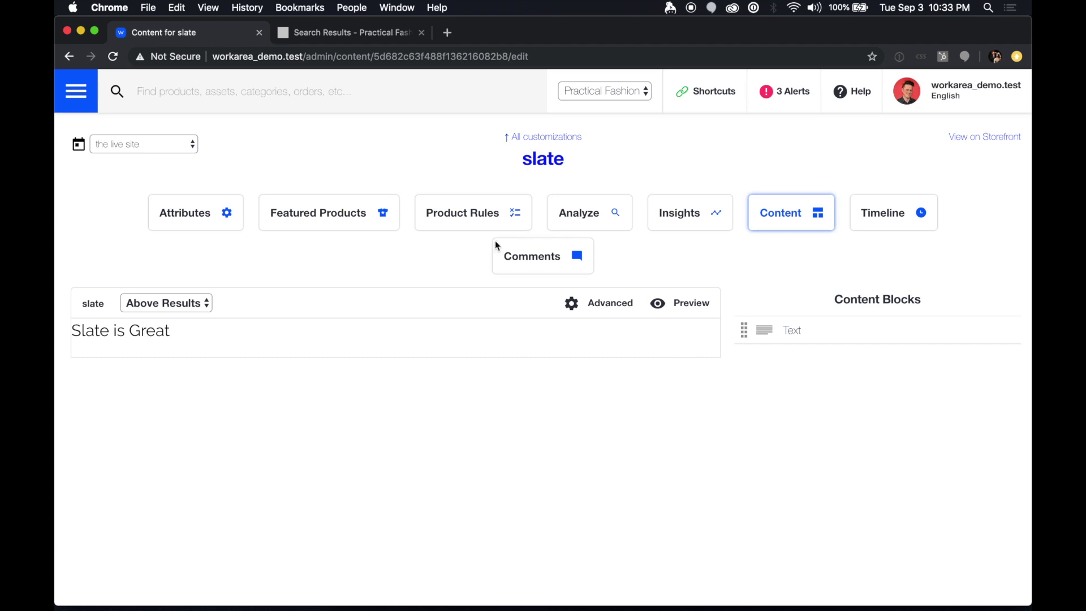
click(600, 220)
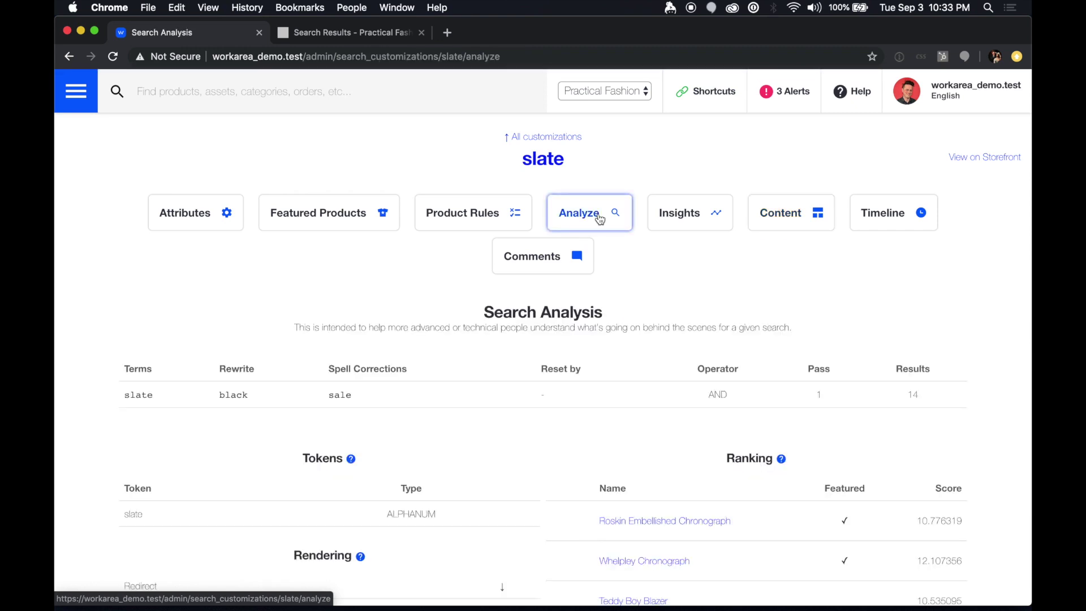
scroll(666, 289, down, 3)
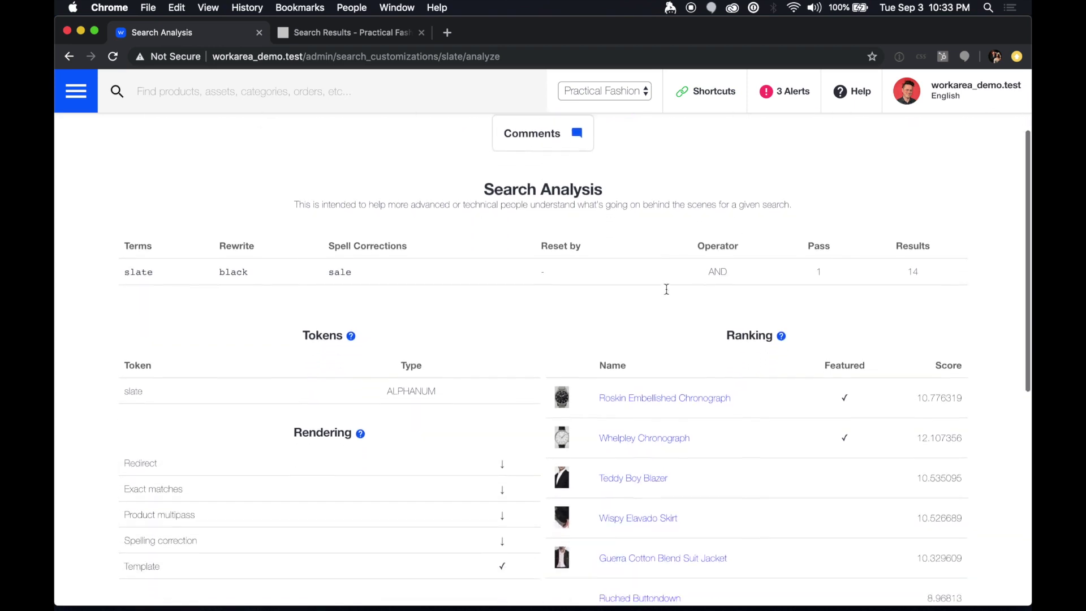
scroll(666, 289, down, 2)
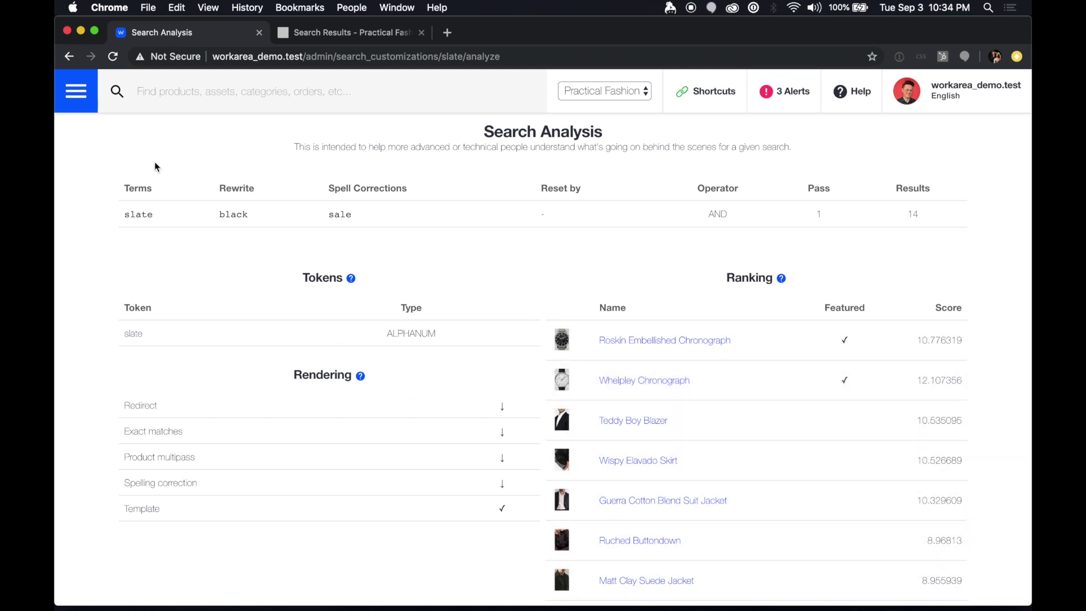
Step: Open the admin's search settings and examine the synonyms entry area and the product popularity and field weight boosts
click(71, 101)
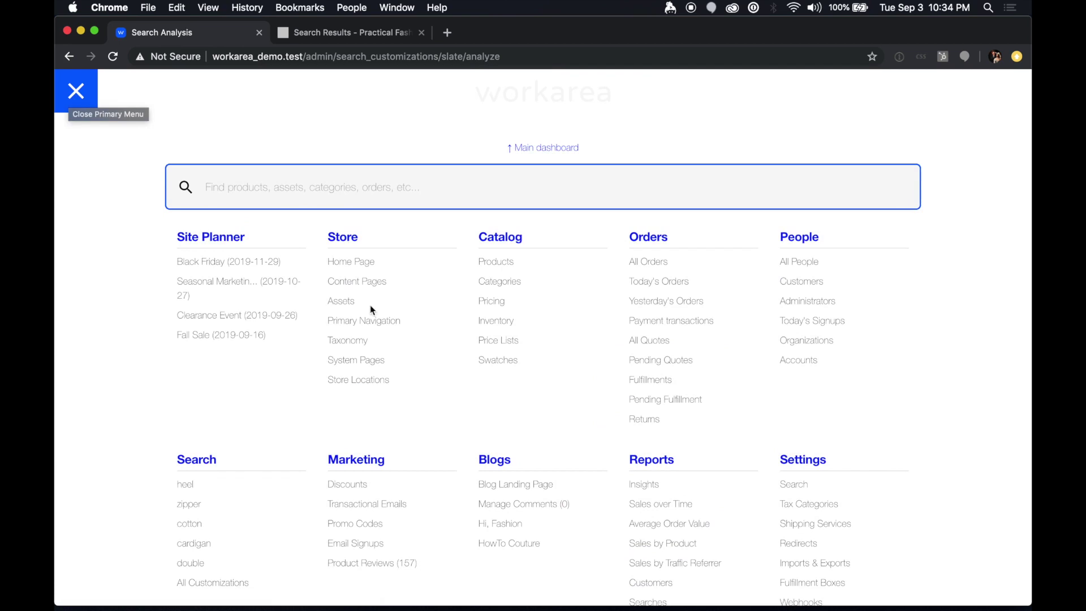
click(795, 484)
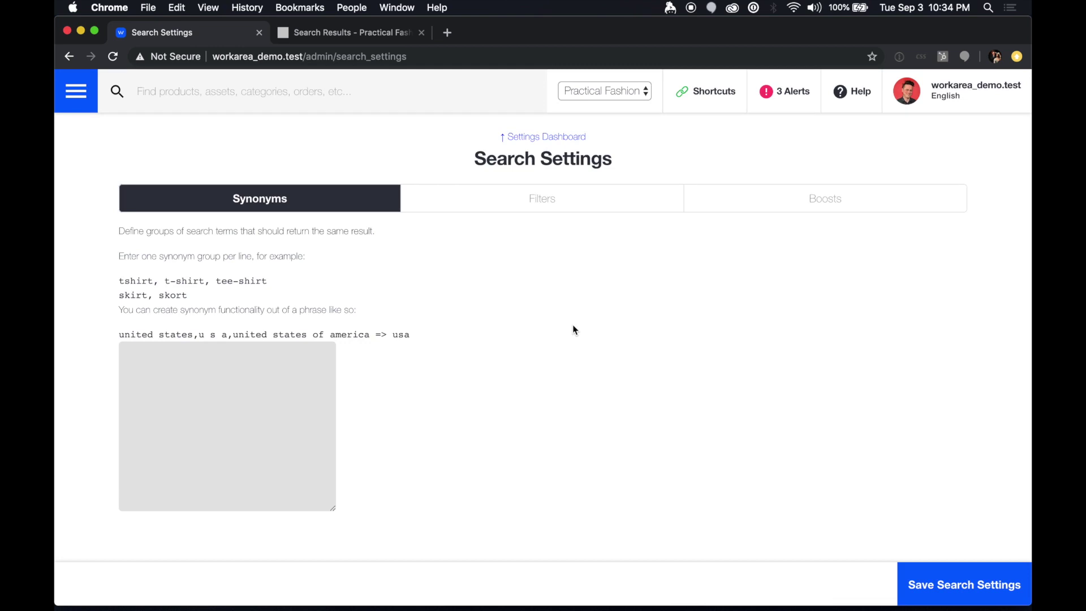
click(246, 378)
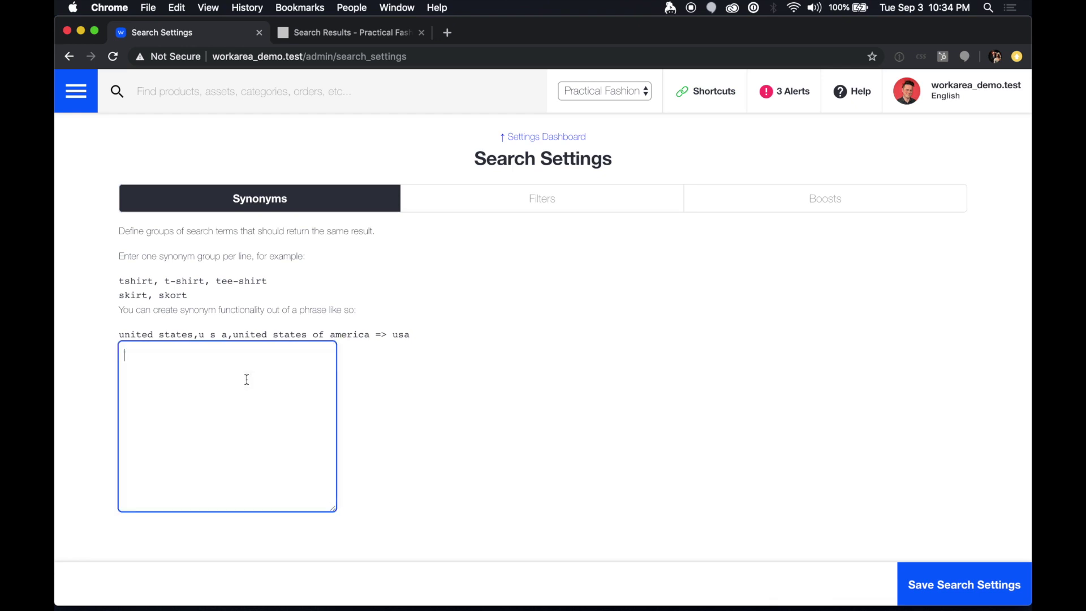
click(874, 213)
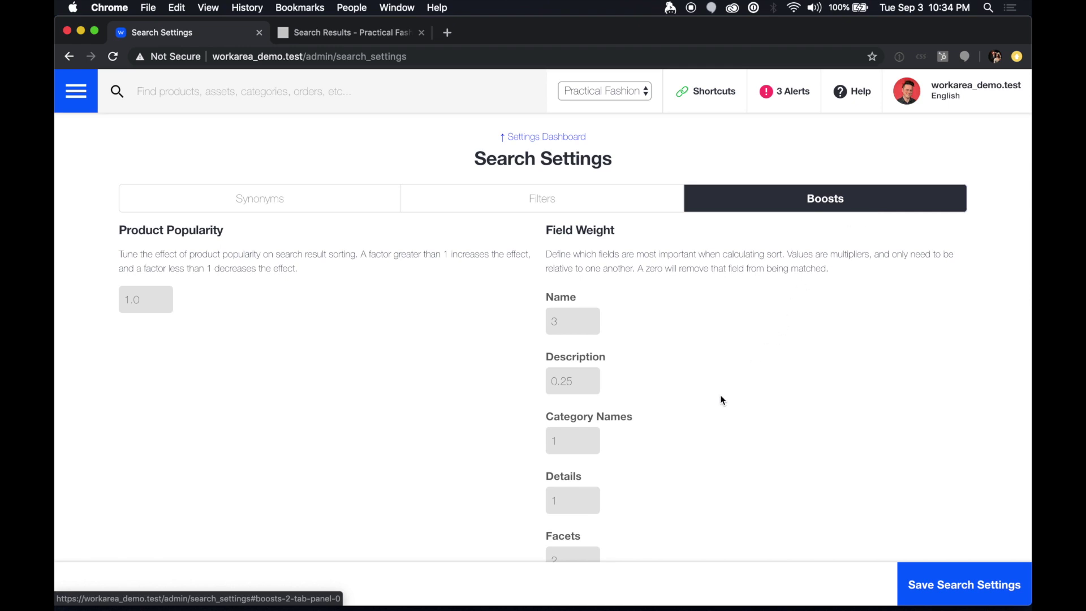
Step: Leave the search settings and return to the main admin dashboard
click(75, 91)
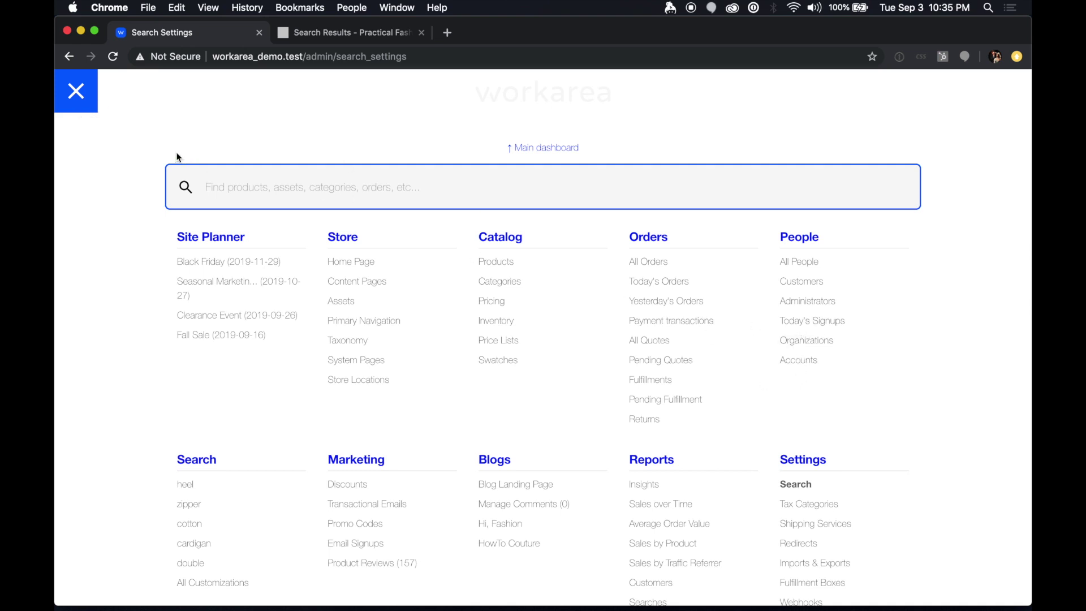
click(82, 103)
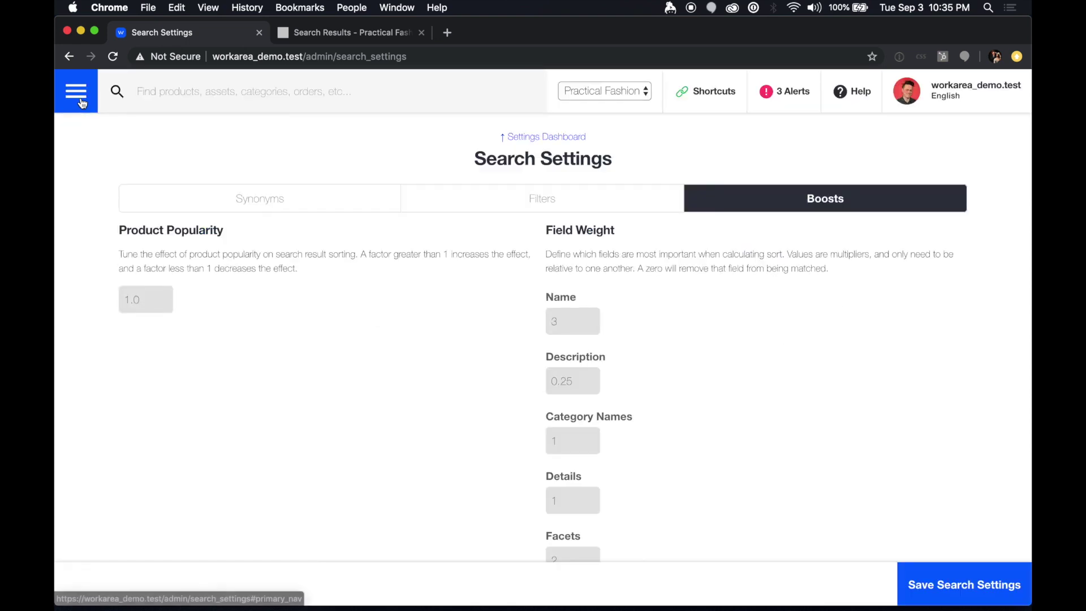
click(86, 95)
click(568, 147)
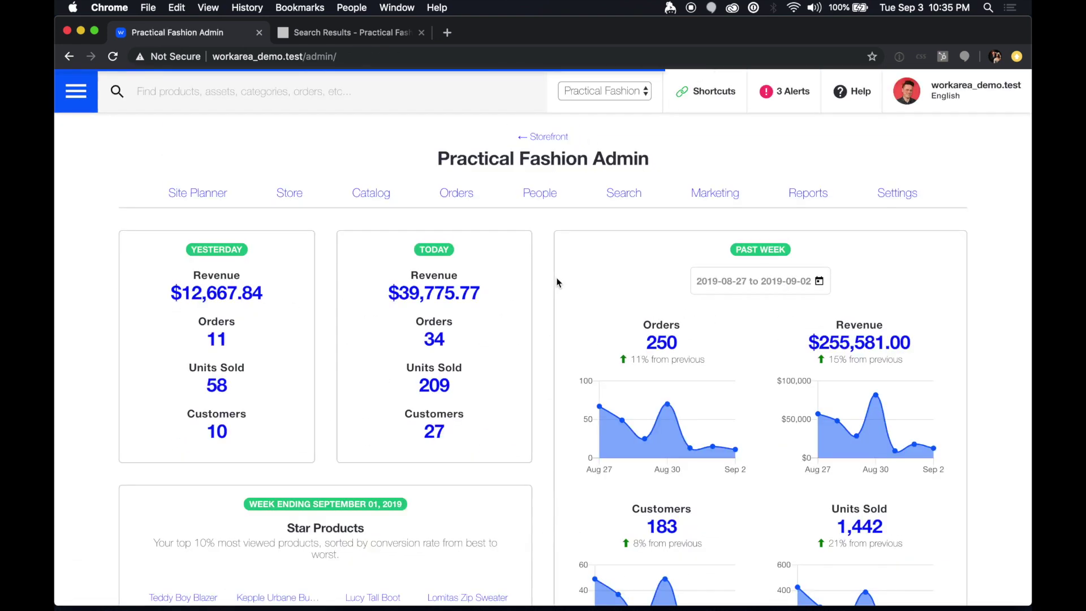